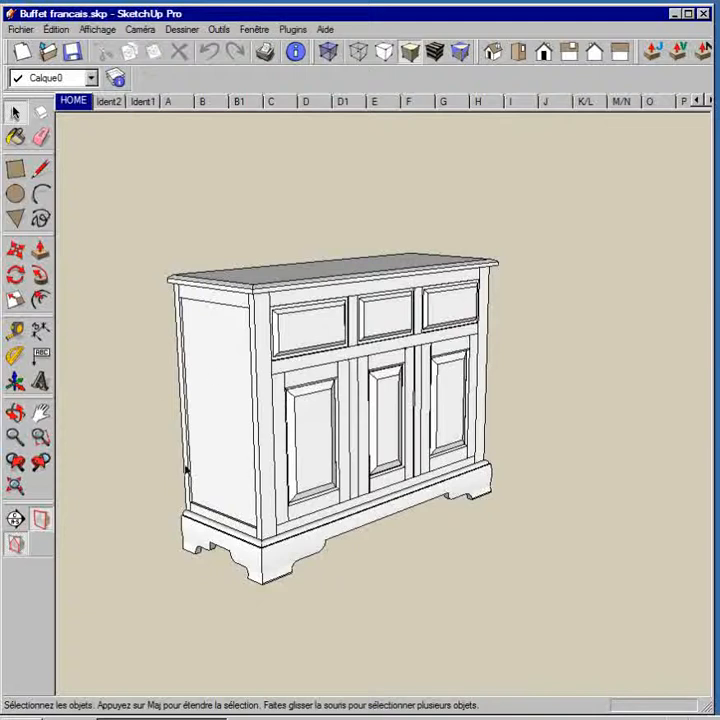
Delete every part of the cabinet above the scalloped plinth, keeping only the base frame, and inspect its corners.
middle_click_drag(184, 468, 245, 368)
left_click(100, 229)
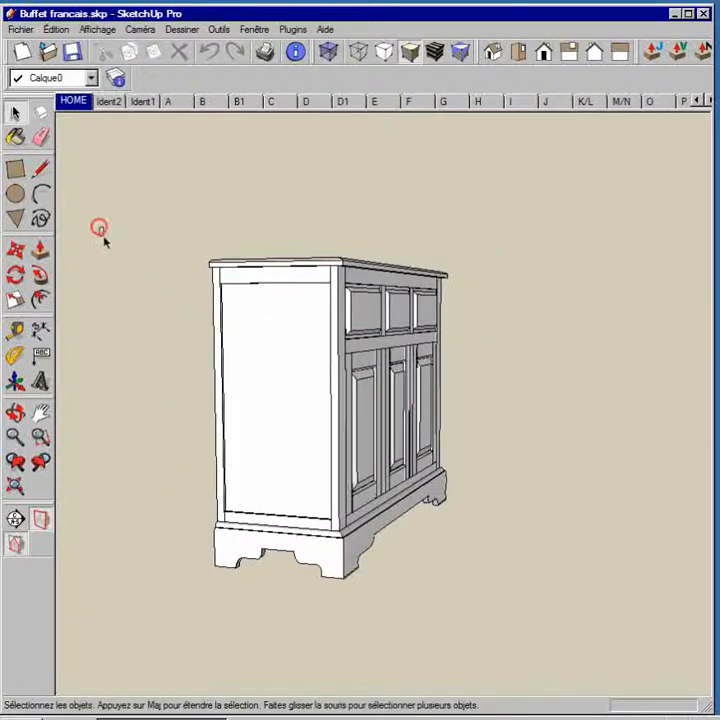
middle_click_drag(270, 587, 388, 514)
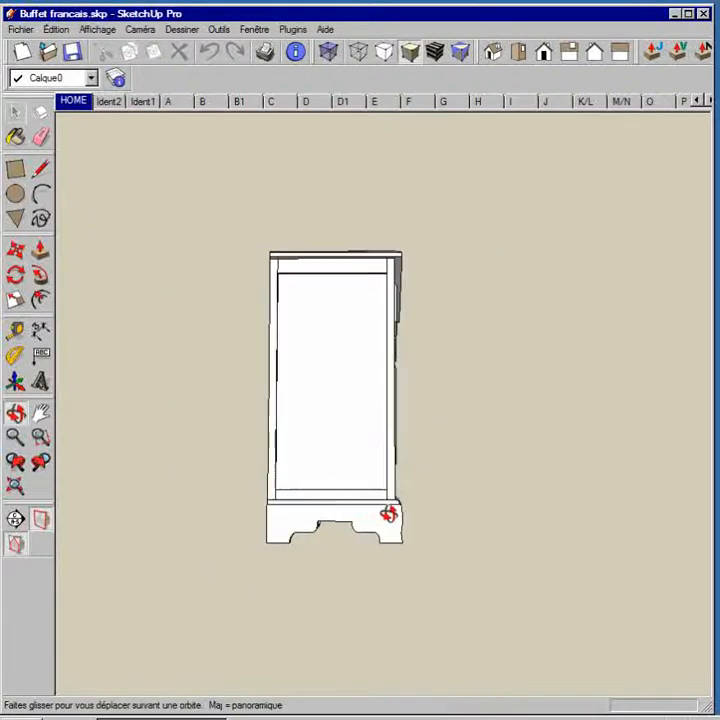
mouse_move(141, 211)
left_mouse_down()
mouse_move(265, 389)
mouse_move(410, 486)
mouse_move(428, 519)
left_mouse_up()
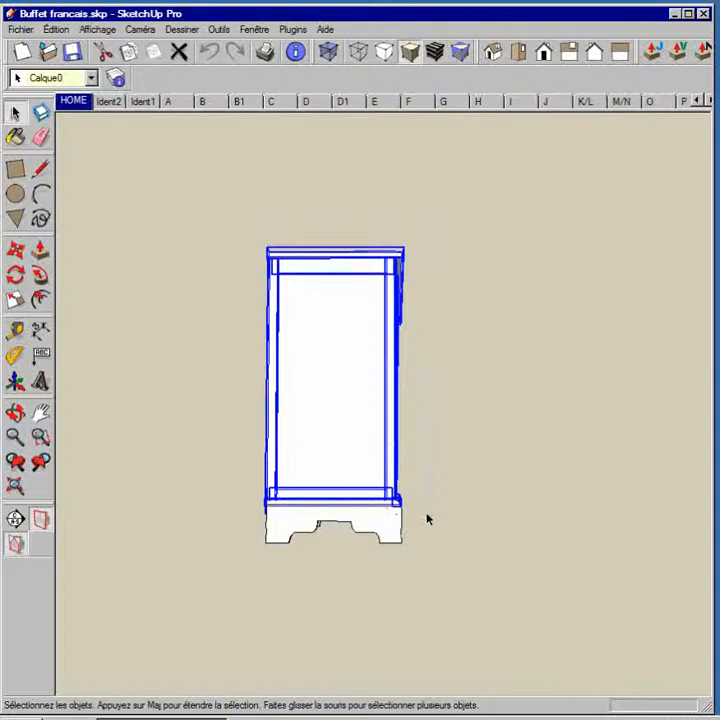
key("Delete")
middle_click_drag(426, 517, 468, 502)
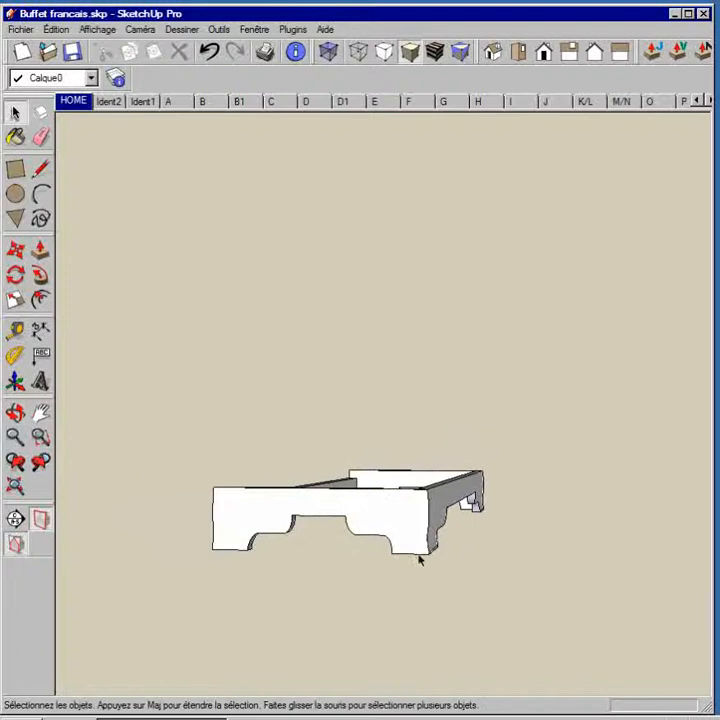
middle_click_drag(445, 522, 161, 499)
middle_click_drag(208, 522, 135, 485)
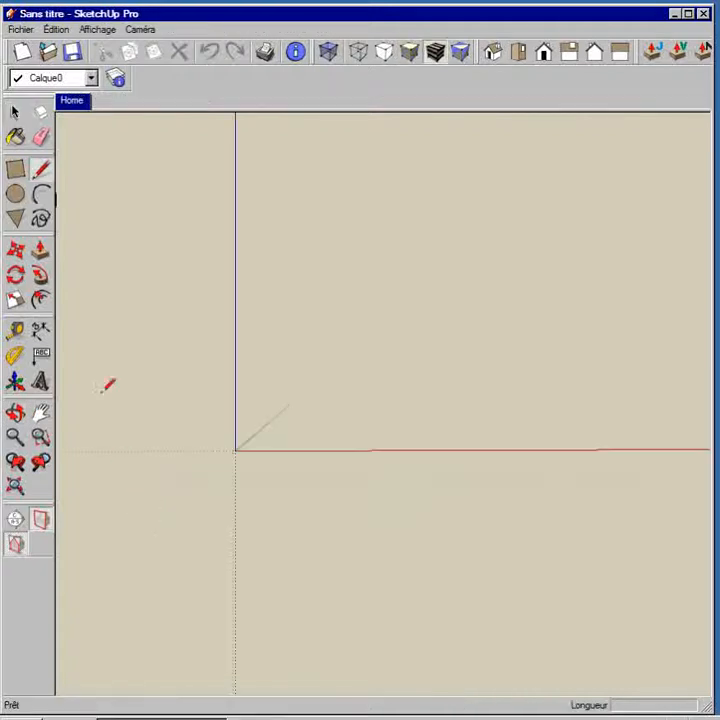
Draw a vertical rectangle from the origin along the red and blue axes, about 19 3/16" by 9 7/16".
left_click(16, 170)
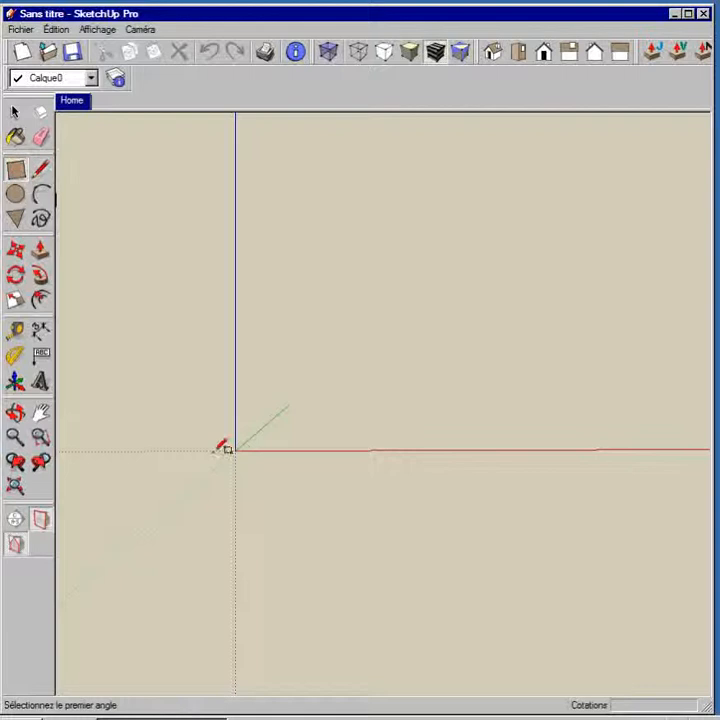
left_click(238, 450)
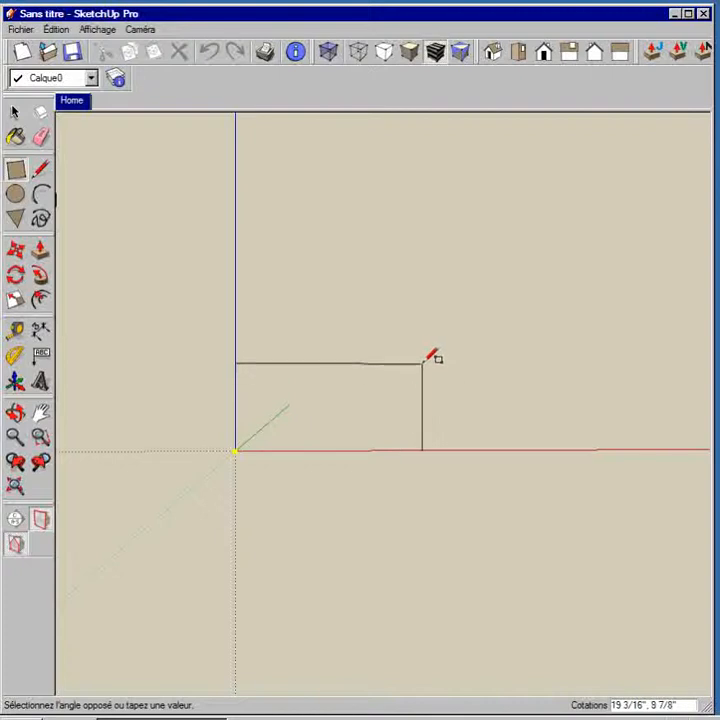
left_click(423, 357)
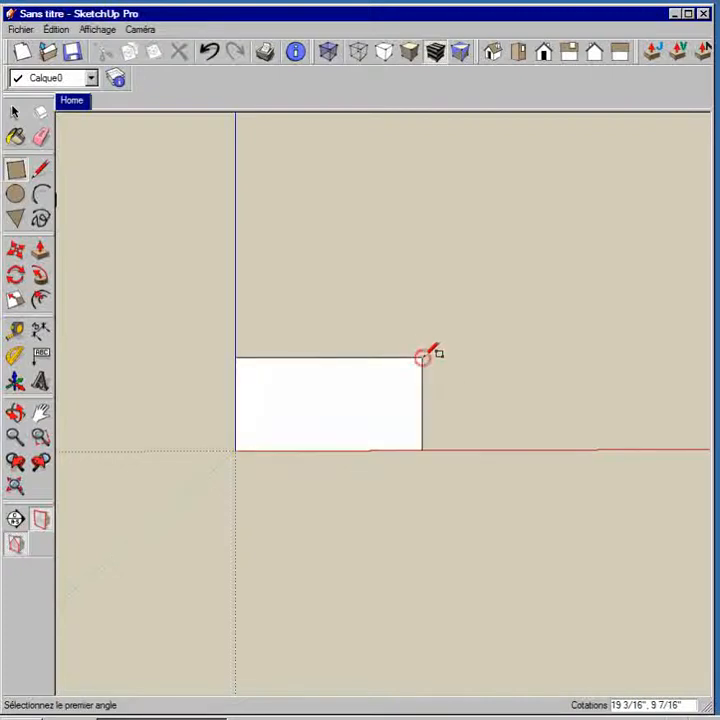
Draw an S-shaped classic Bezier curve from the rectangle's bottom edge up to a point inside the face, using two control points.
left_click(184, 30)
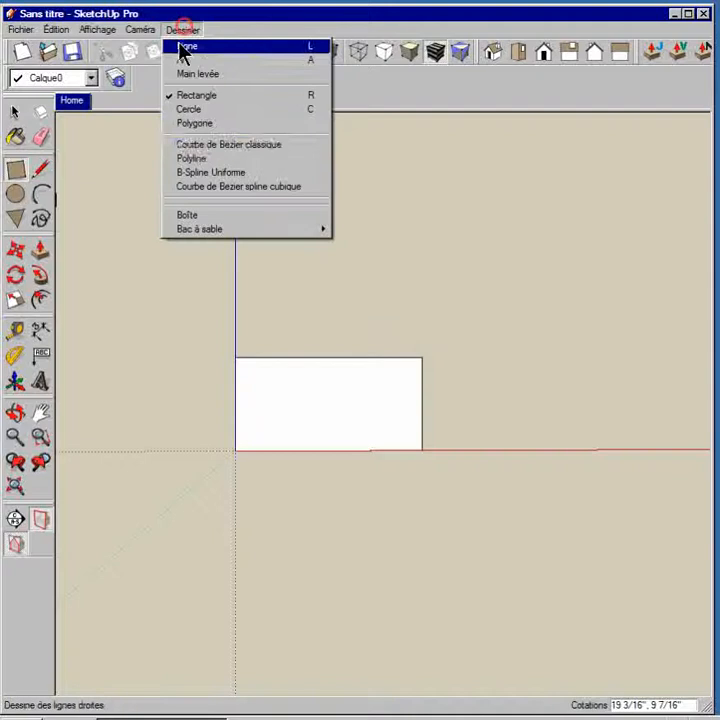
left_click(205, 155)
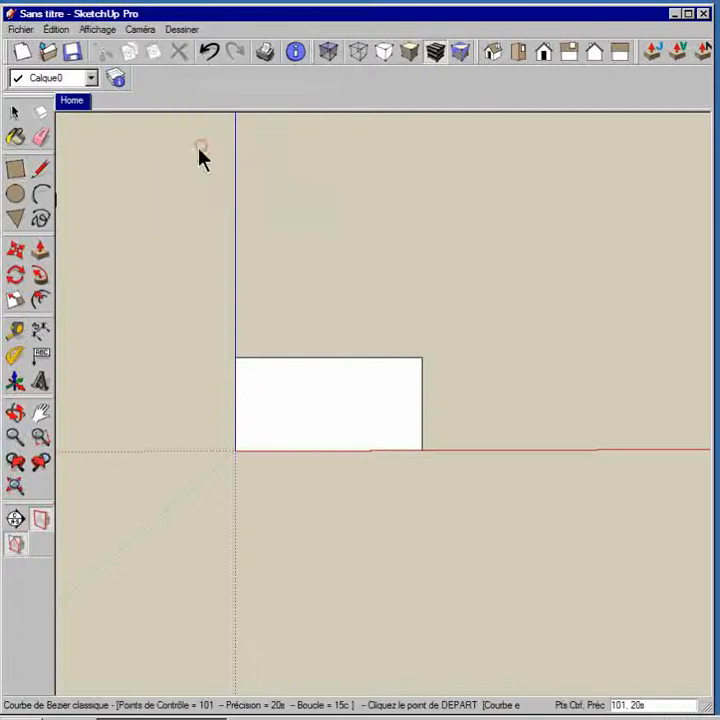
left_click(286, 451)
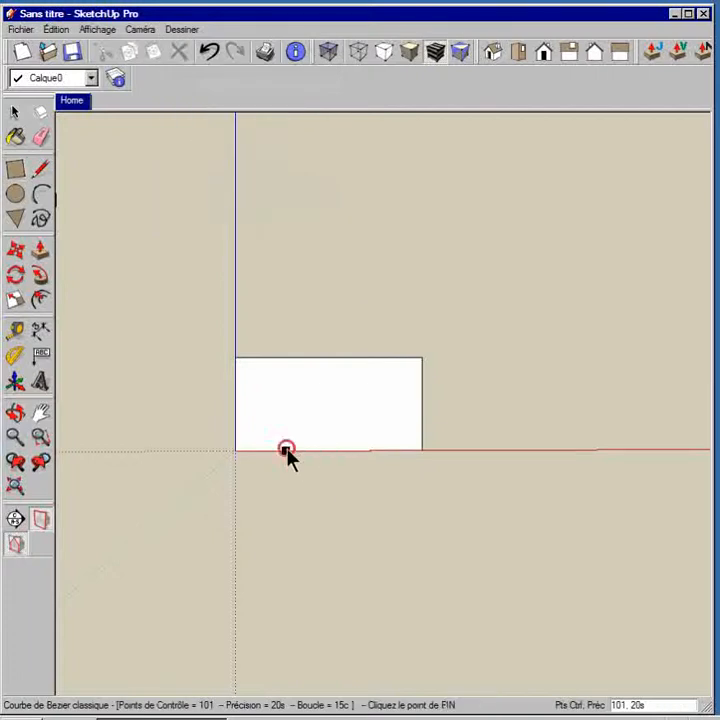
left_click(361, 389)
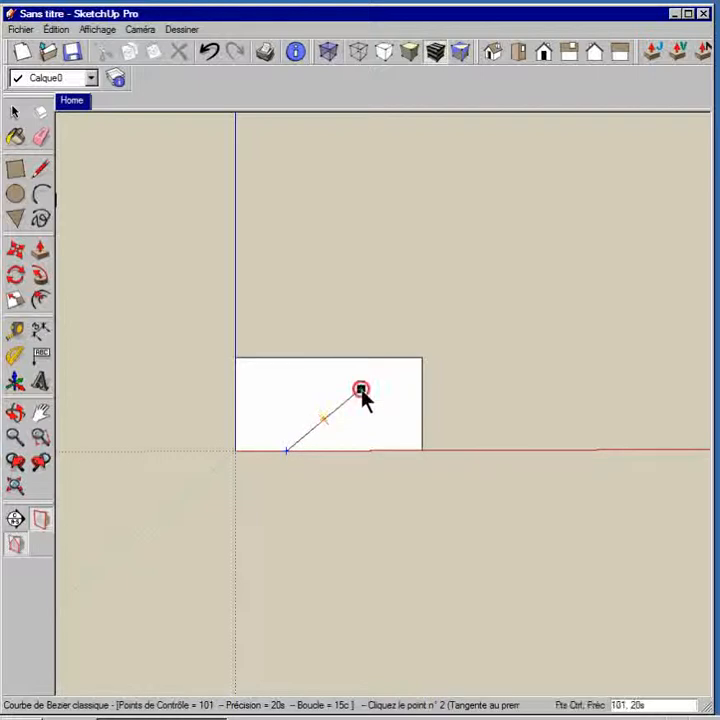
left_click(263, 411)
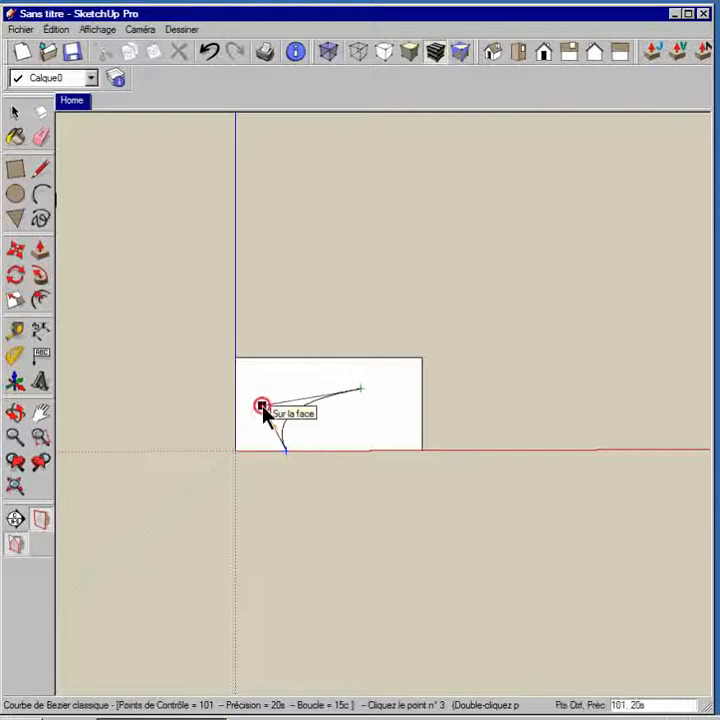
left_click(369, 436)
left_click(362, 427)
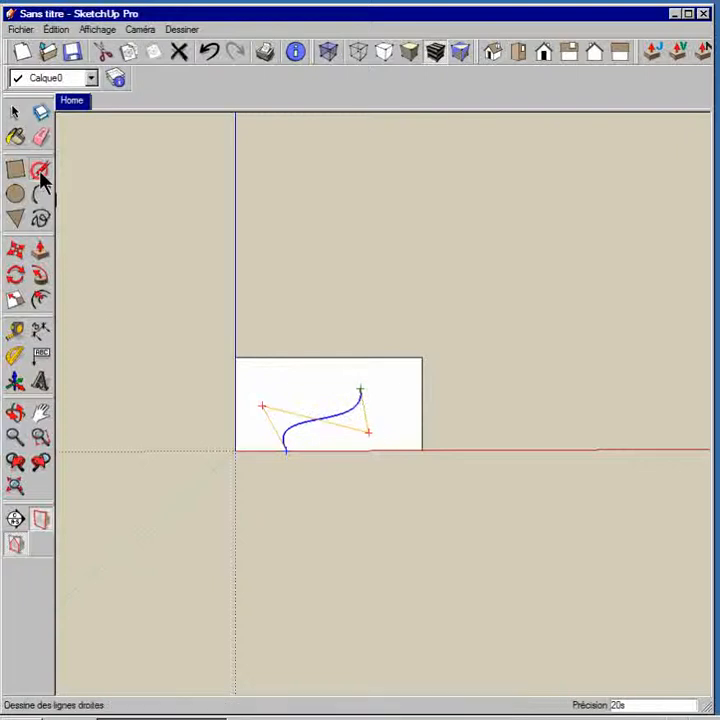
Draw a horizontal line about 6 13/32" long from the curve's upper end to the rectangle's right edge, and erase the edges bounding the cutout below.
left_click(40, 170)
left_click(360, 390)
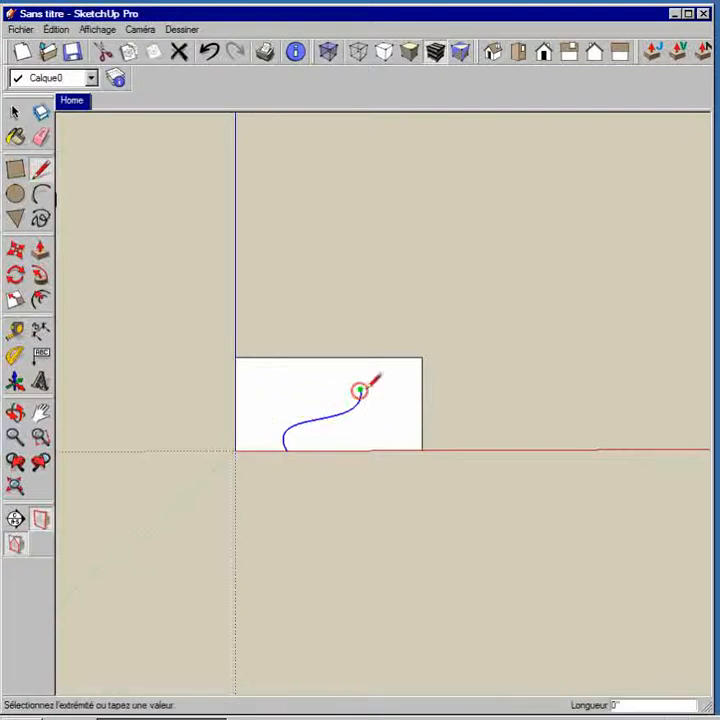
left_click(421, 388)
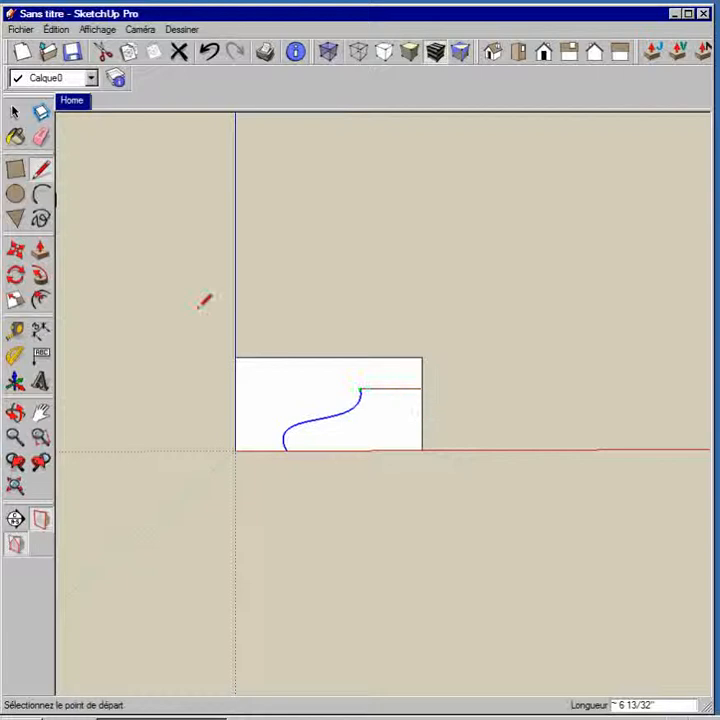
left_click(40, 137)
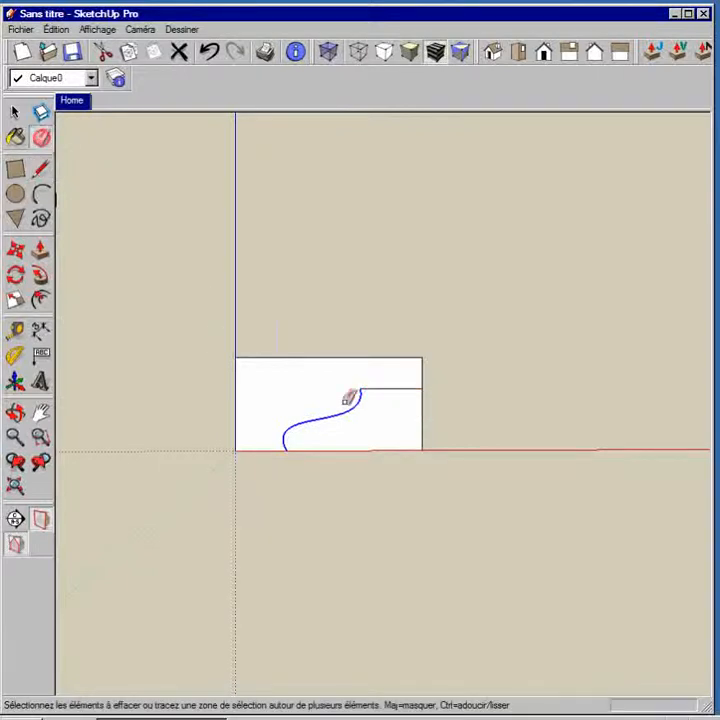
left_click_drag(389, 450, 386, 452)
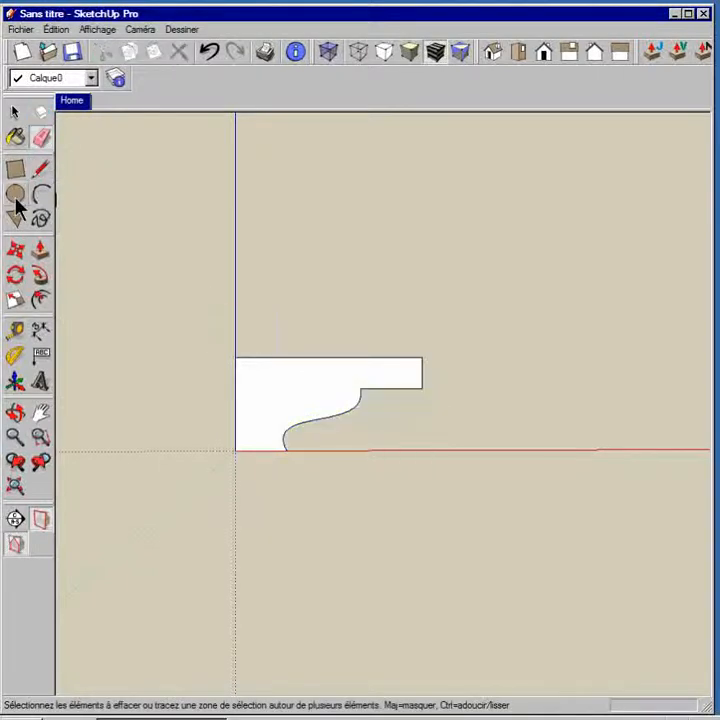
Draw a second S-shaped classic Bezier curve from the profile's top edge to just above the bottom of its left edge.
left_click(182, 29)
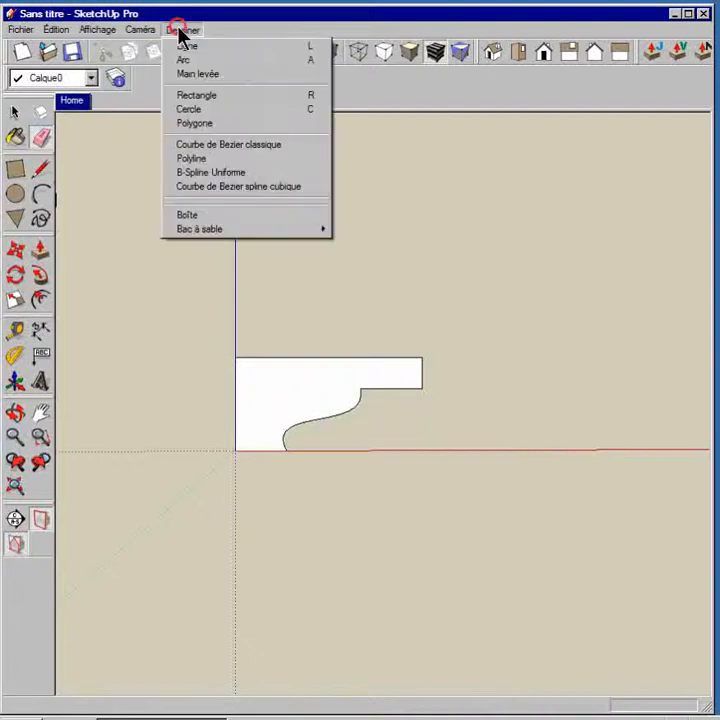
left_click(212, 145)
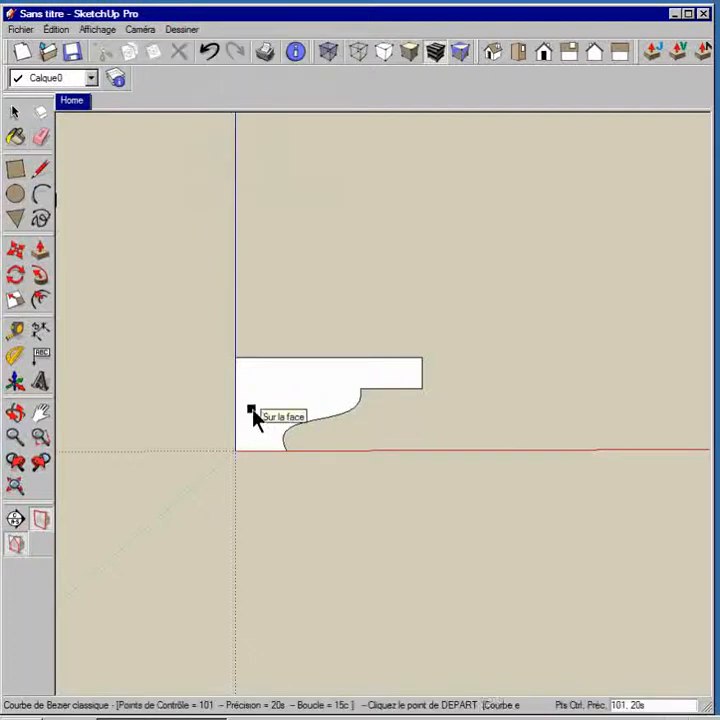
scroll(250, 418, "up", 3)
scroll(248, 414, "up", 1)
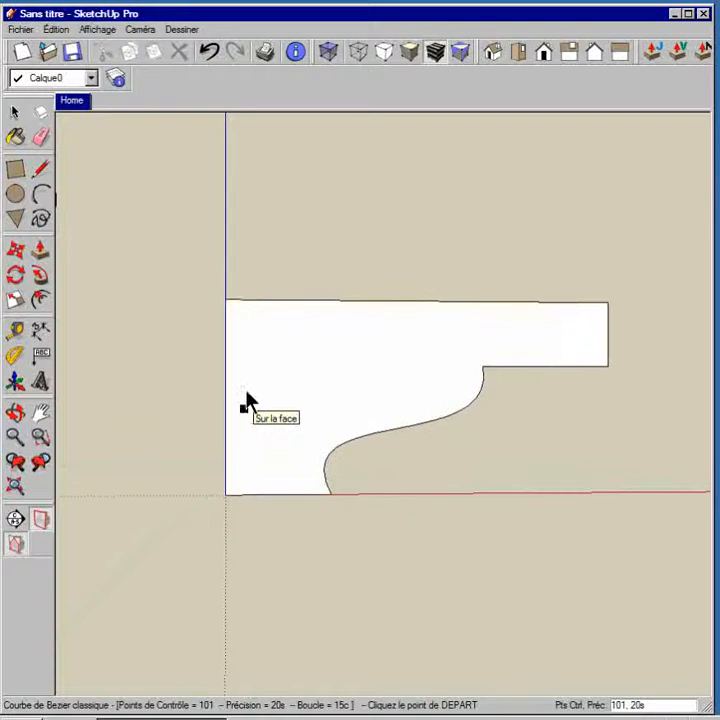
left_click(263, 301)
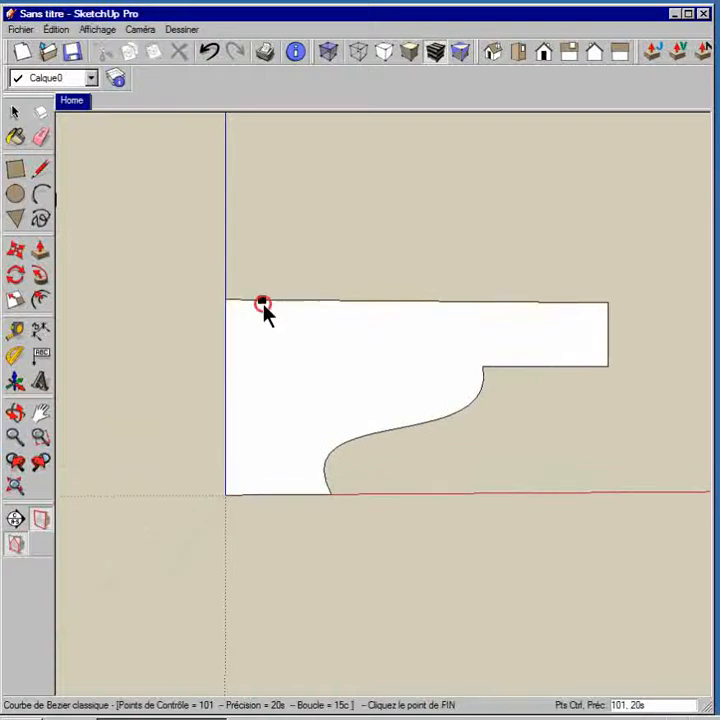
left_click(229, 476)
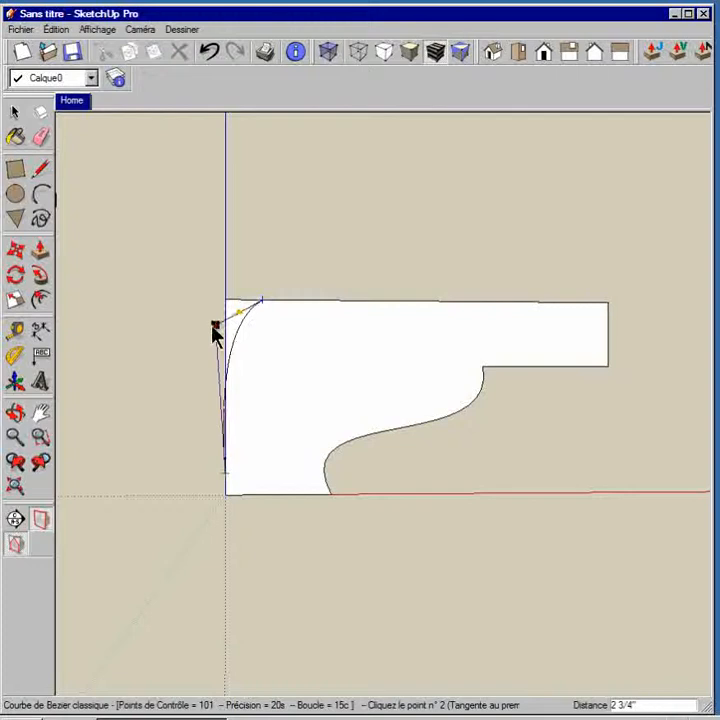
left_click(207, 321)
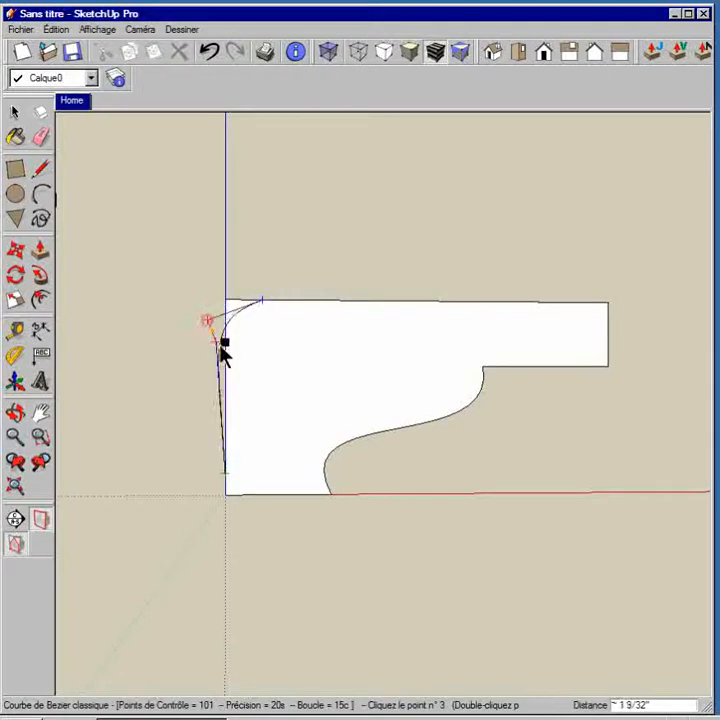
left_click(275, 377)
double_click(275, 377)
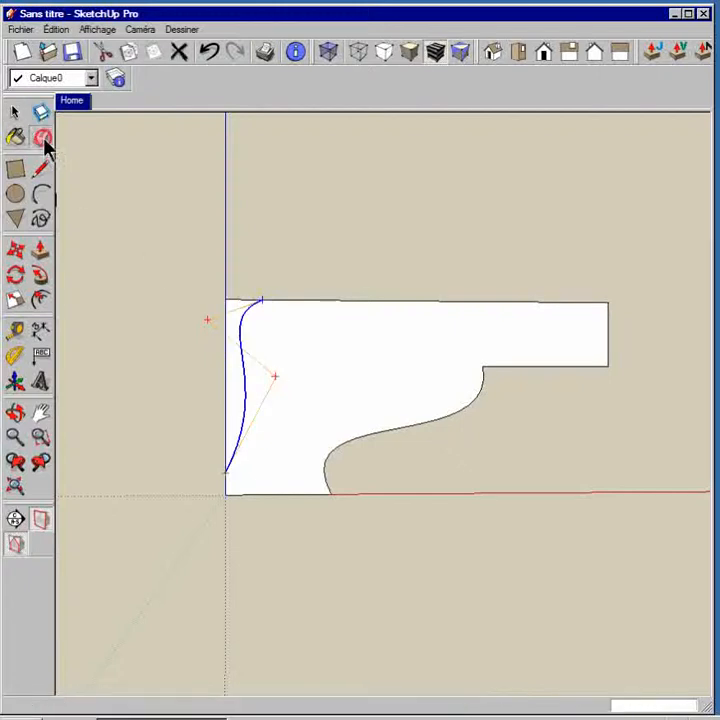
Erase the straight edges outside the second curve to remove the waste corner of the foot profile.
left_click(41, 138)
left_click_drag(238, 292, 228, 306)
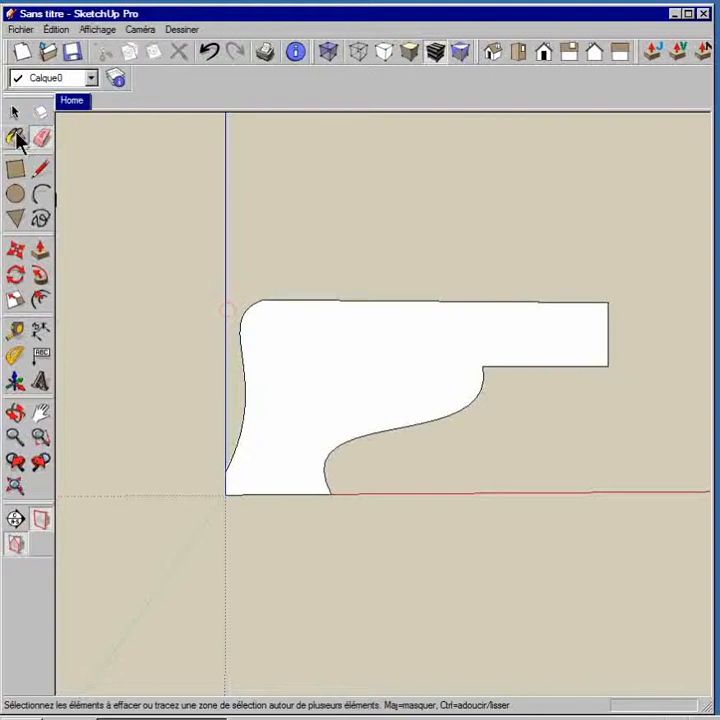
left_click(14, 113)
left_click(14, 115)
Extrude the foot profile about 4 3/8" with Push/Pull.
middle_click_drag(300, 397, 495, 421)
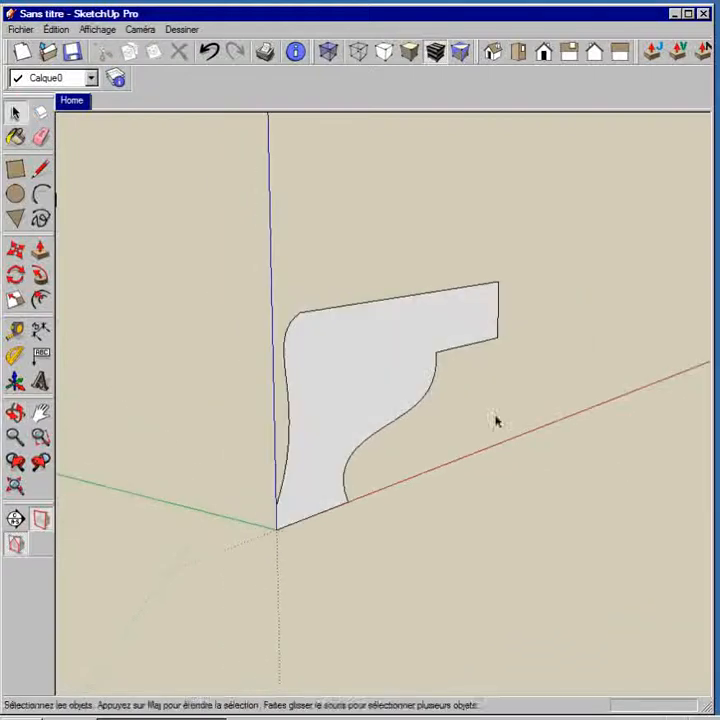
left_click(40, 250)
left_click(320, 405)
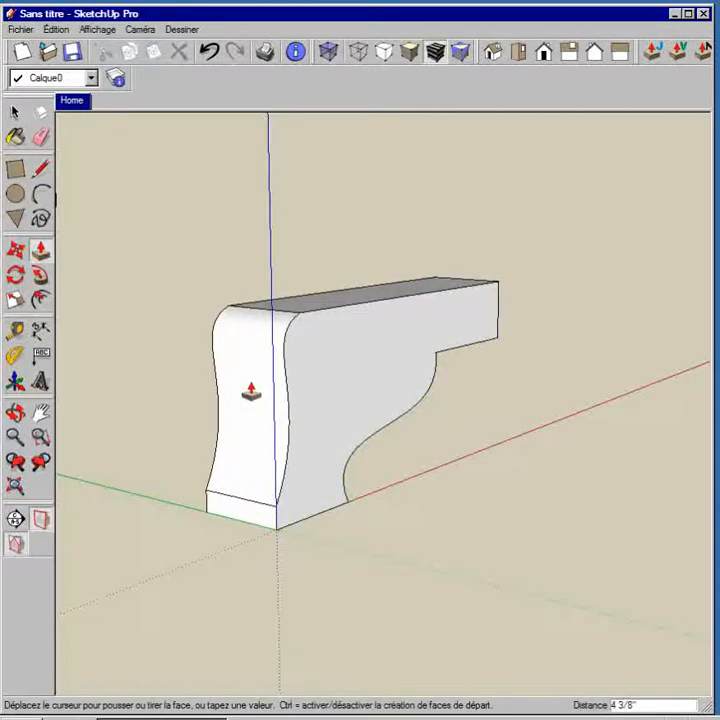
left_click(251, 392)
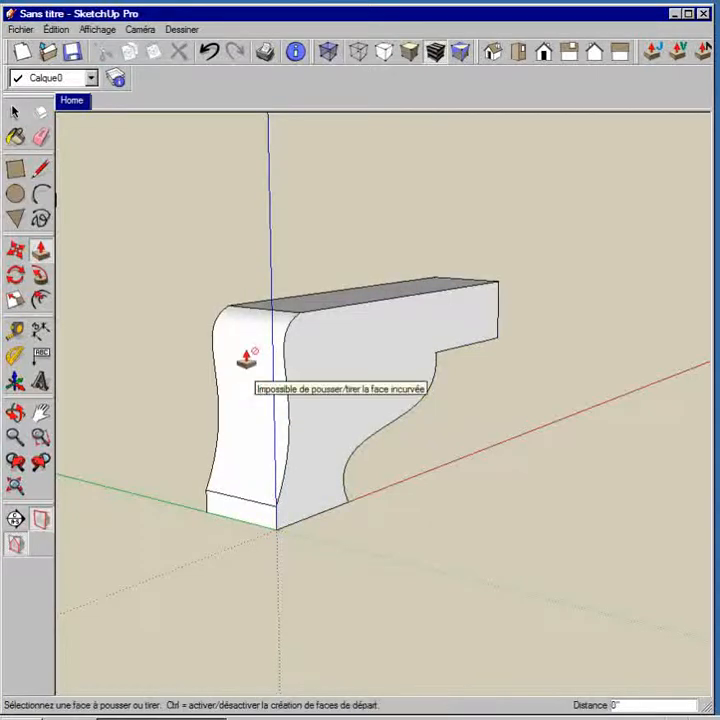
left_click(14, 113)
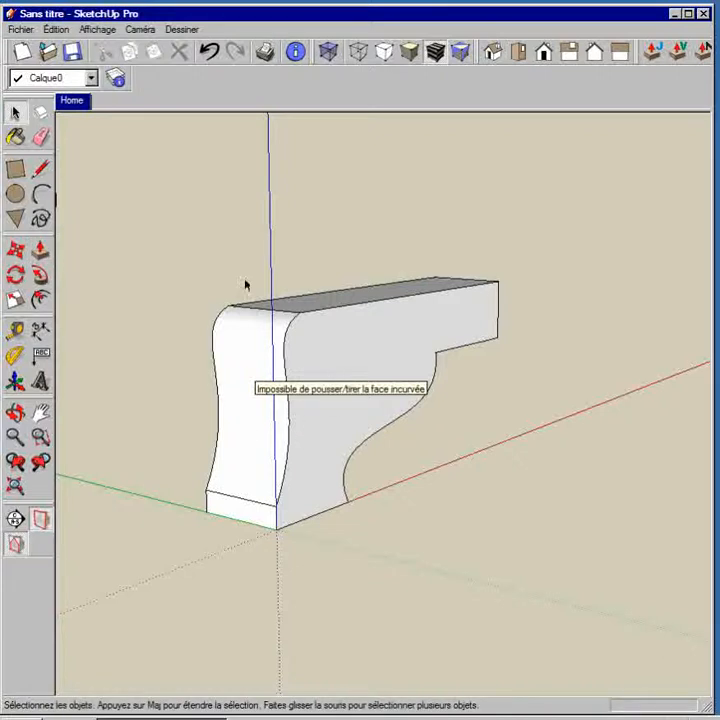
left_click(120, 240)
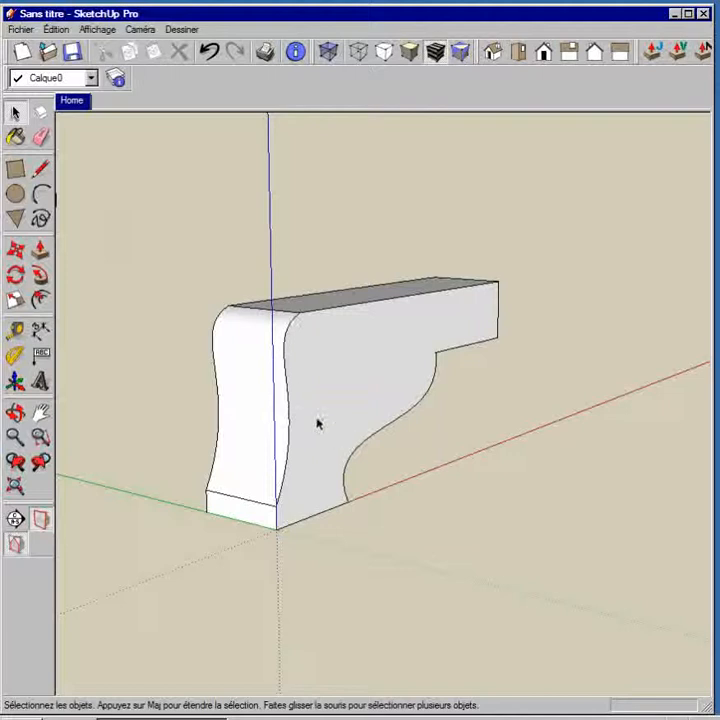
Hide the drawing axes and delete the stray vertical line in front of the foot's curved face.
middle_click_drag(318, 424, 373, 343)
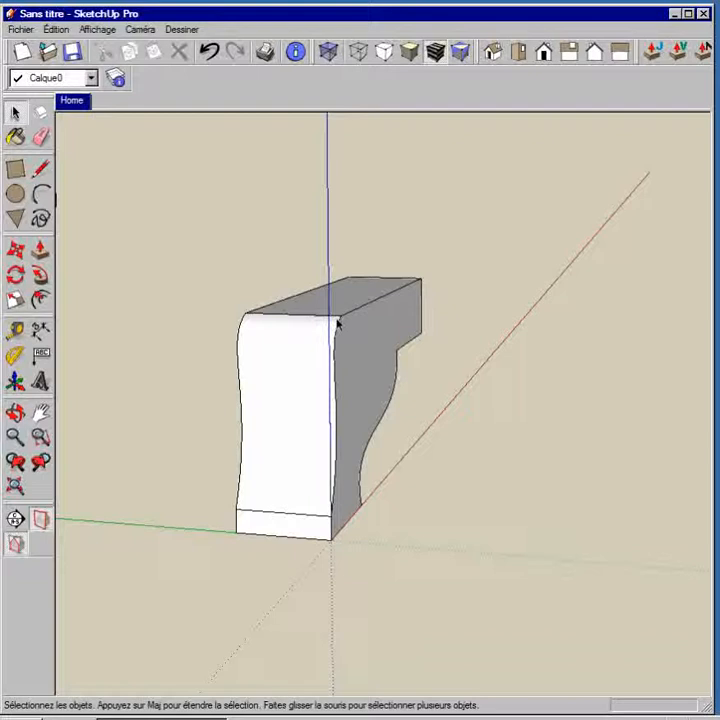
middle_click_drag(399, 427, 378, 473)
left_click(97, 30)
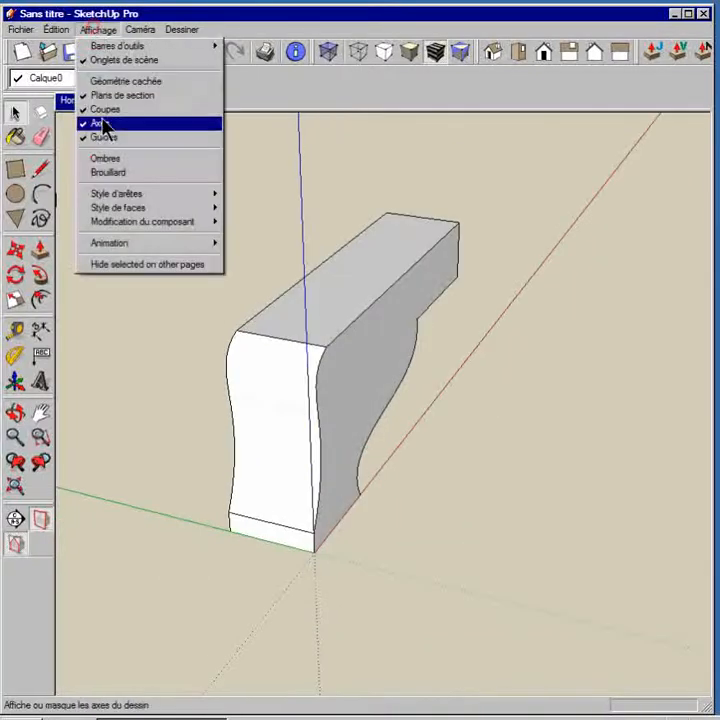
left_click(101, 125)
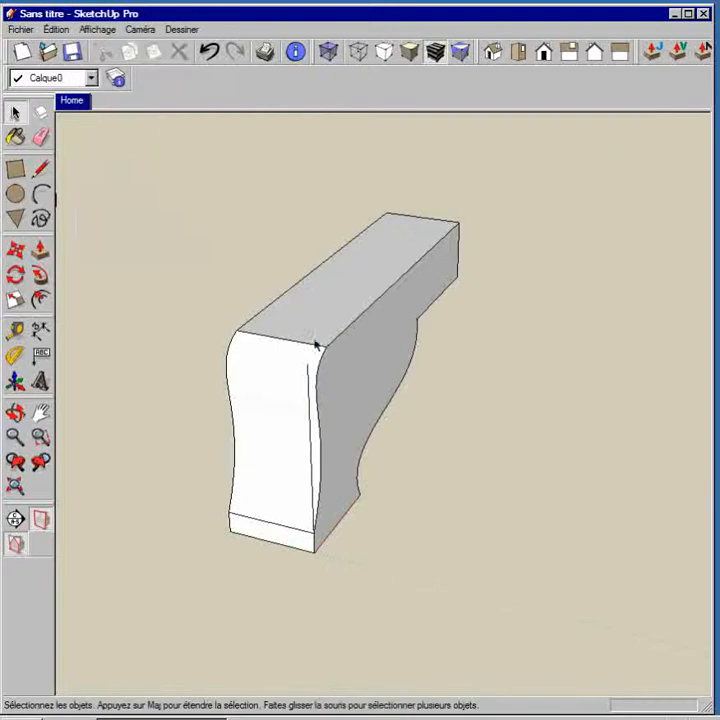
left_click(308, 411)
key("Delete")
Copy the entire foot about 24 3/8" along the green axis.
triple_click(303, 385)
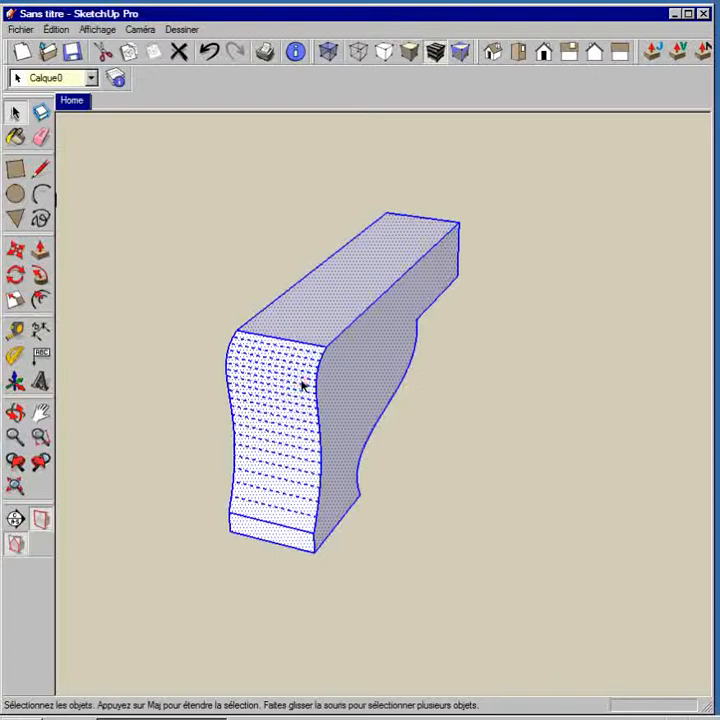
scroll(314, 428, "down", 5)
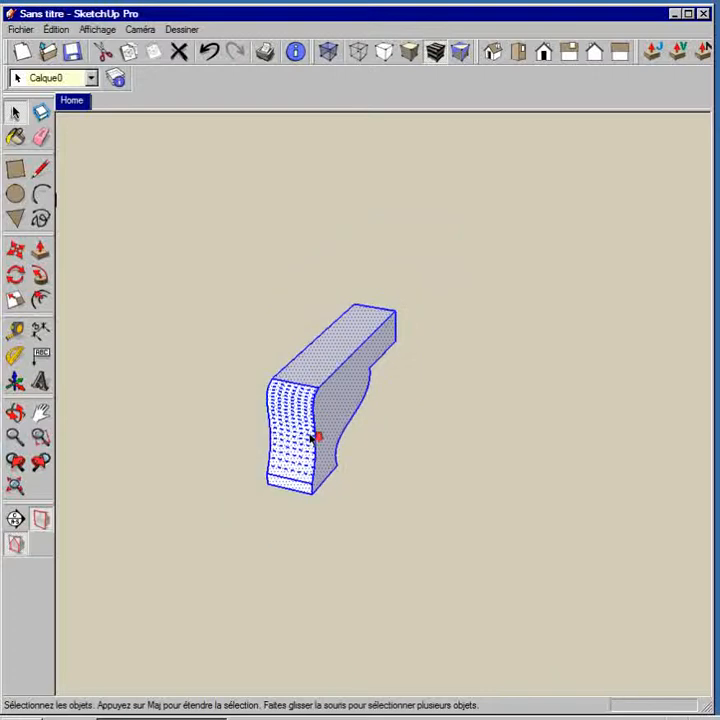
key("m")
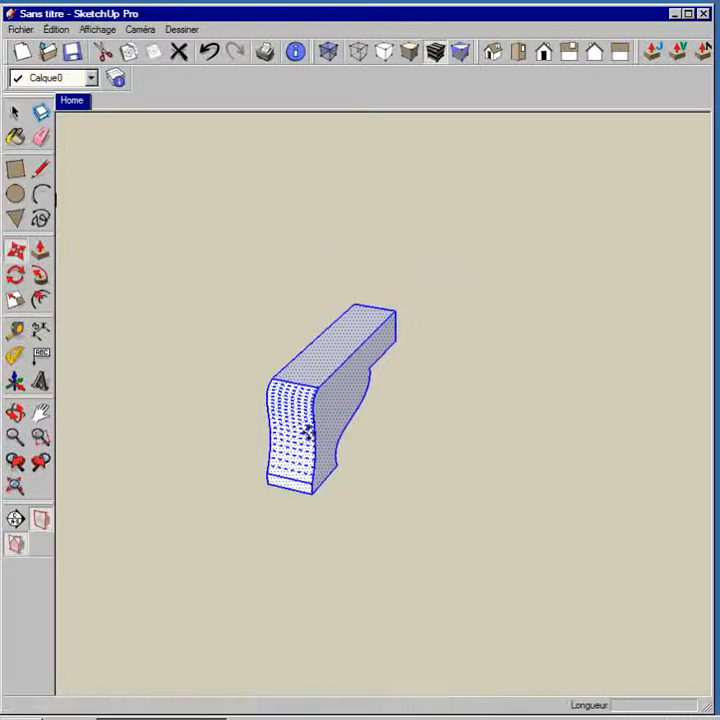
key("ctrl")
left_click(309, 492)
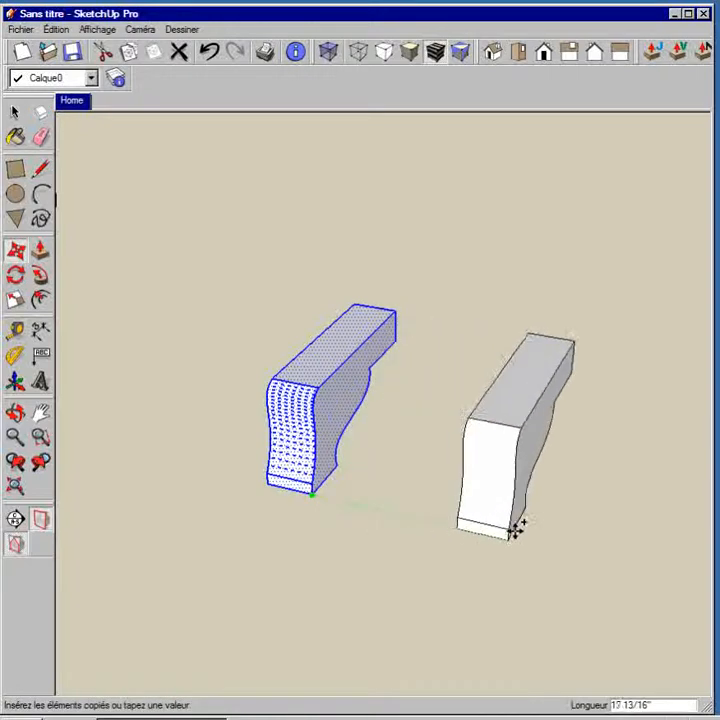
left_click(590, 552)
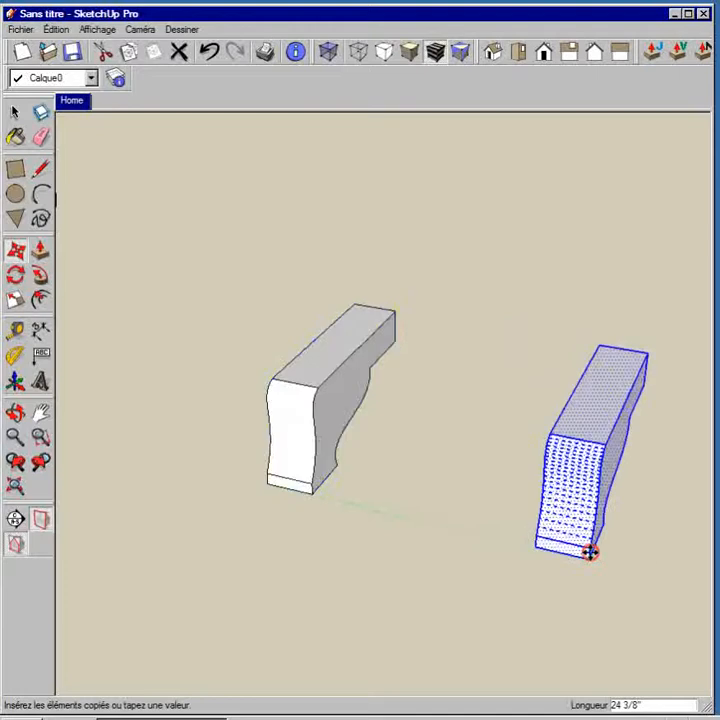
Rotate the copied foot 90° horizontally about its upper front corner.
left_click(16, 278)
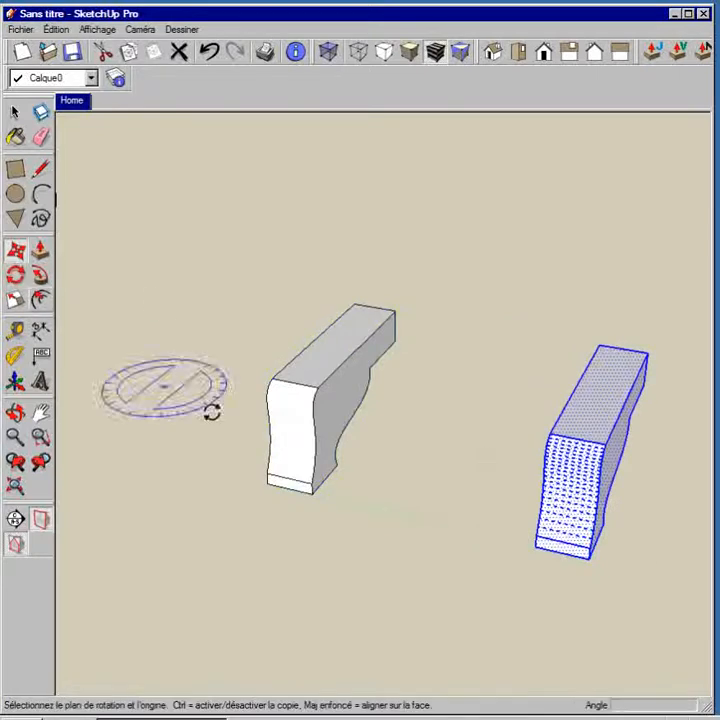
left_click(607, 440)
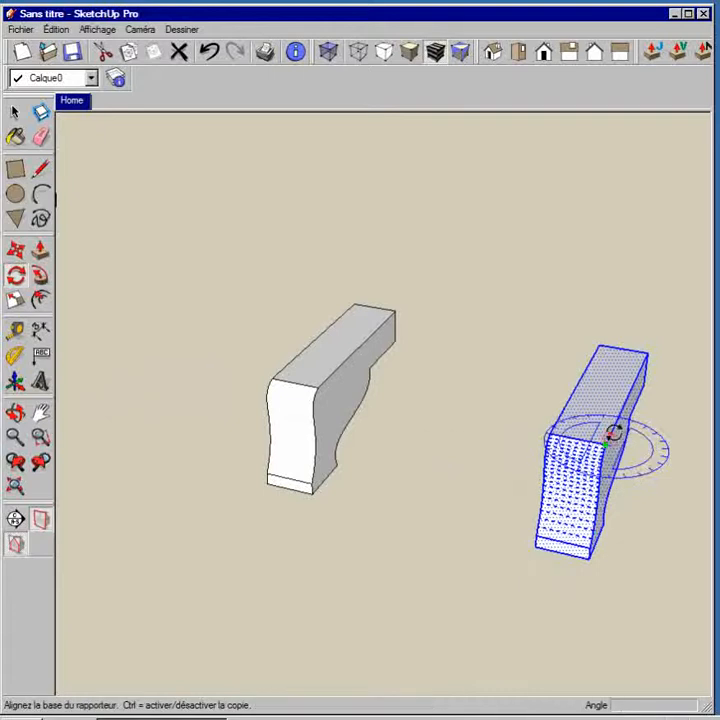
left_click(651, 359)
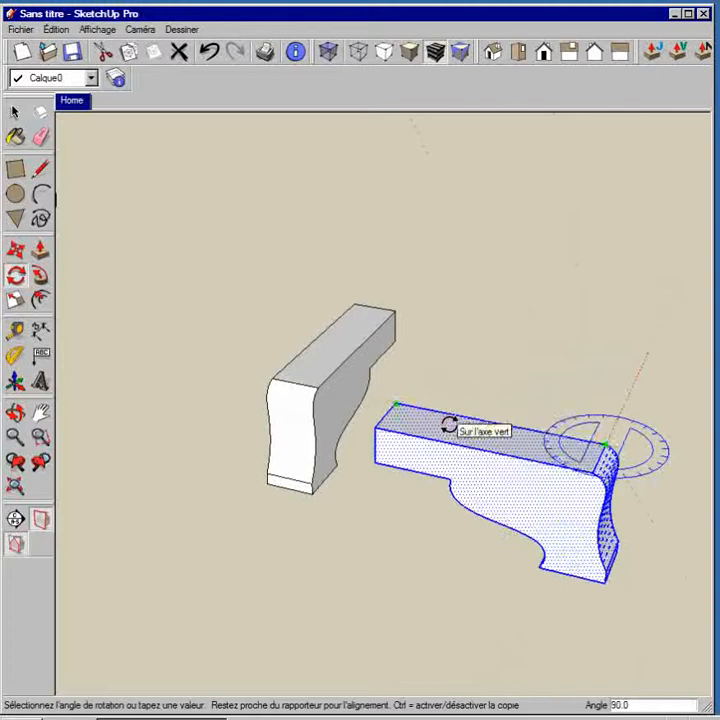
left_click(449, 425)
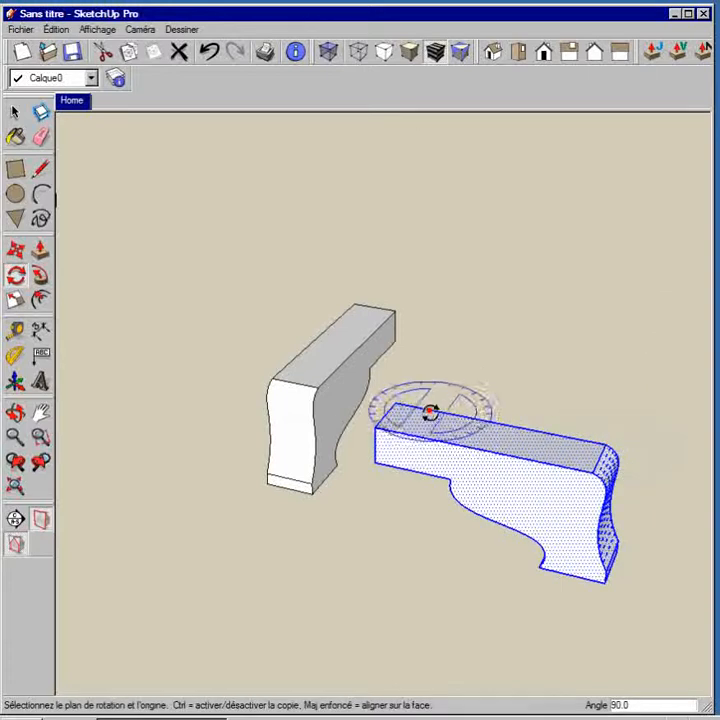
Move the rotated copy about 27 5/32" along the green axis so it overlaps the original foot at the corner.
key("m")
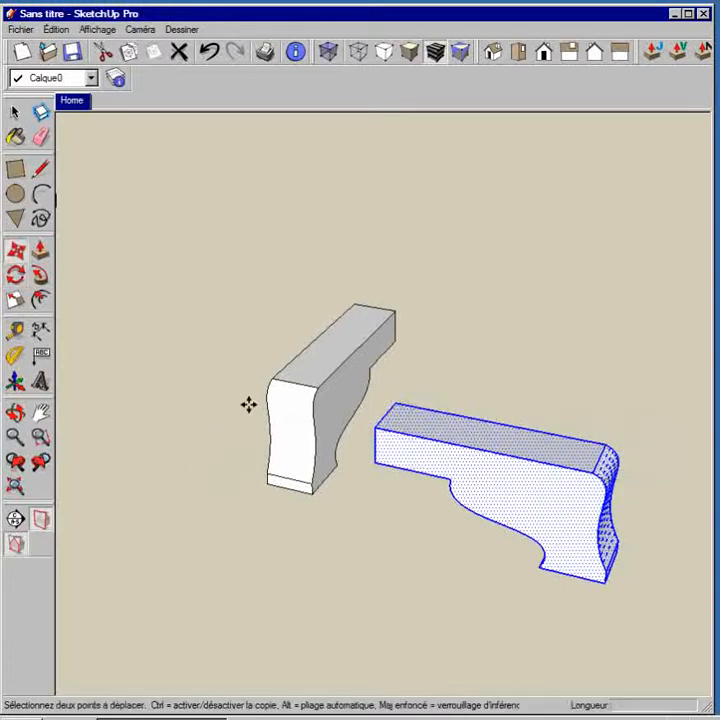
middle_click_drag(627, 570, 607, 572)
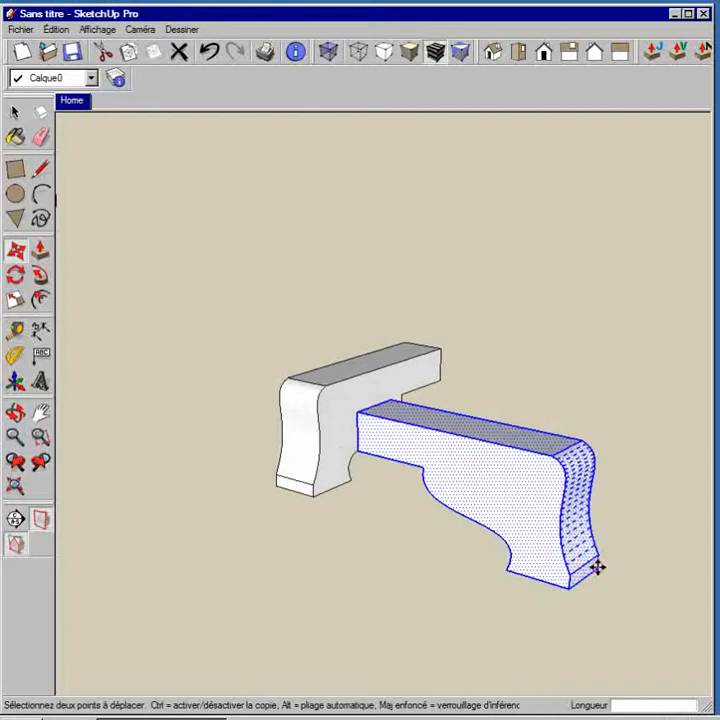
left_click(596, 568)
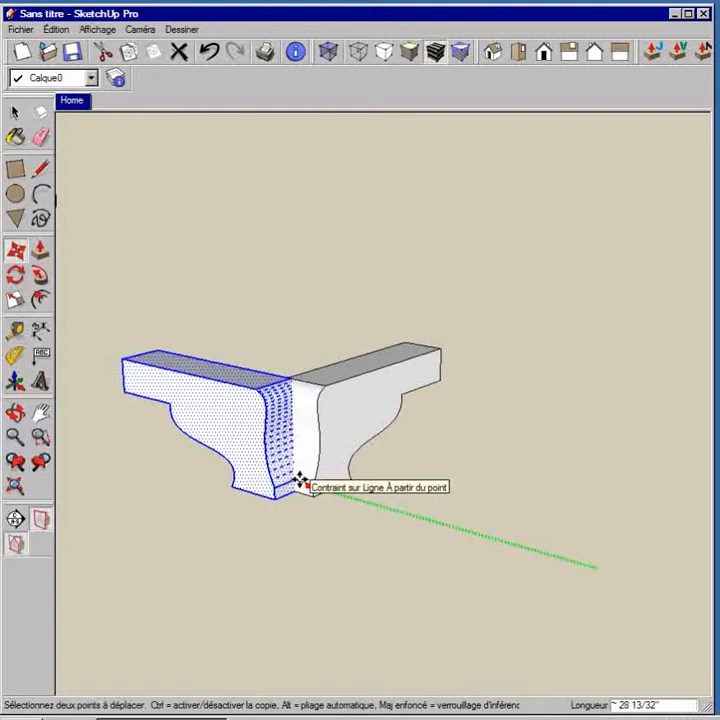
scroll(300, 482, "up", 5)
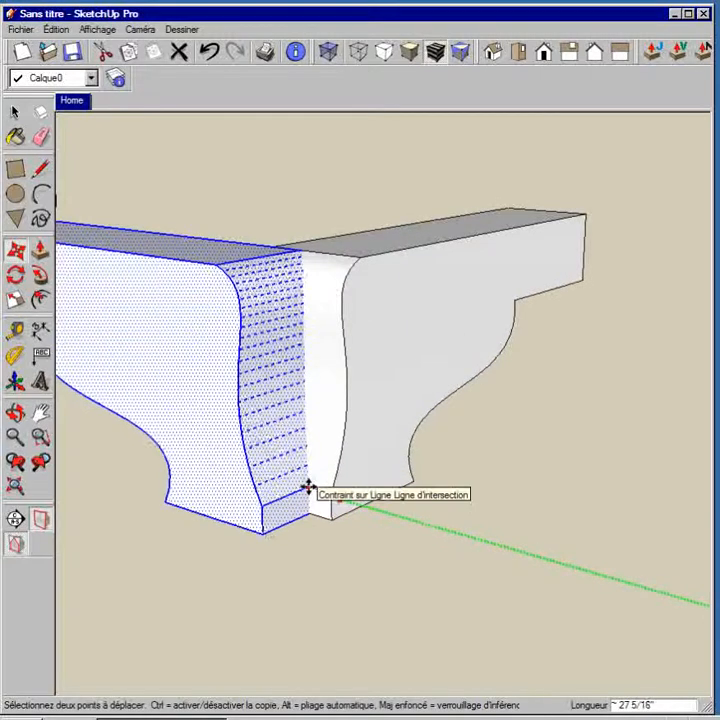
left_click(311, 487)
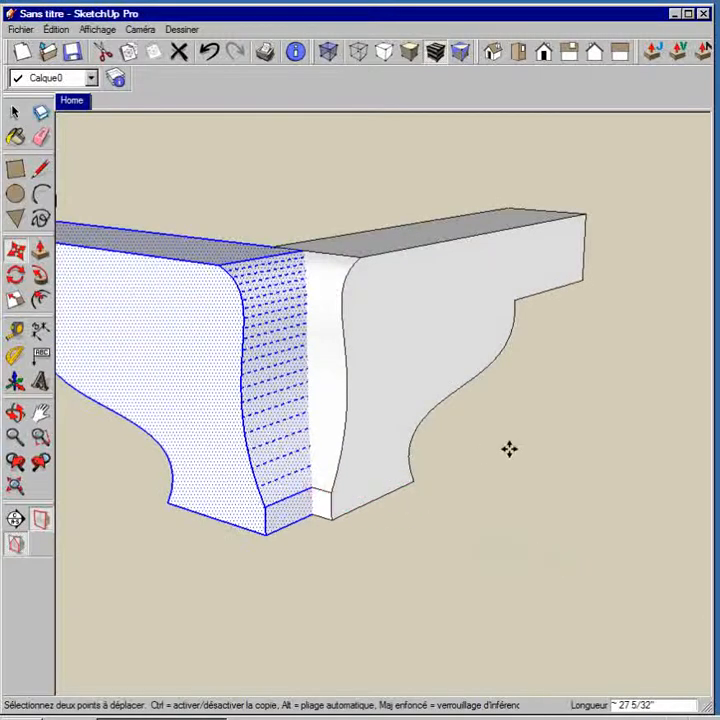
Push/Pull the copy's inner side face 18 1/2" through and past the original foot.
middle_click_drag(509, 449, 204, 392)
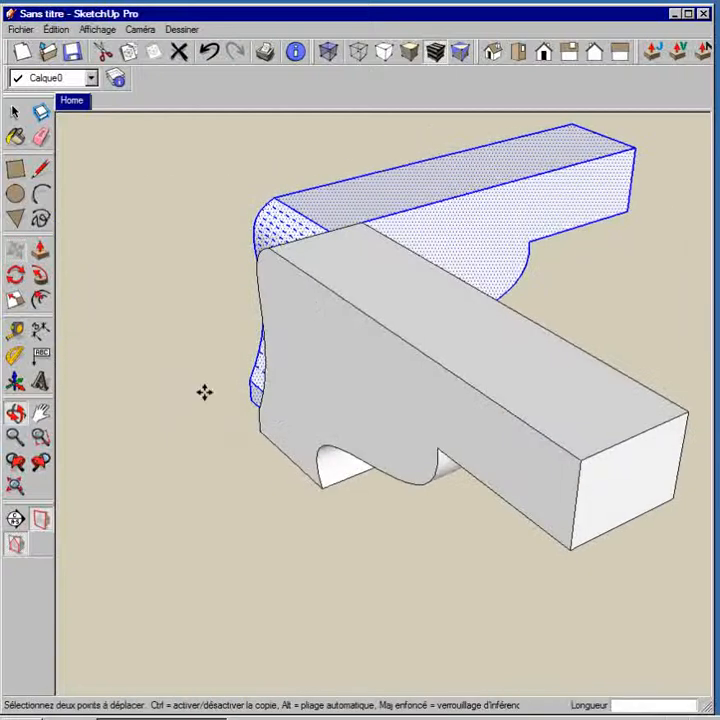
left_click(41, 251)
left_click(462, 243)
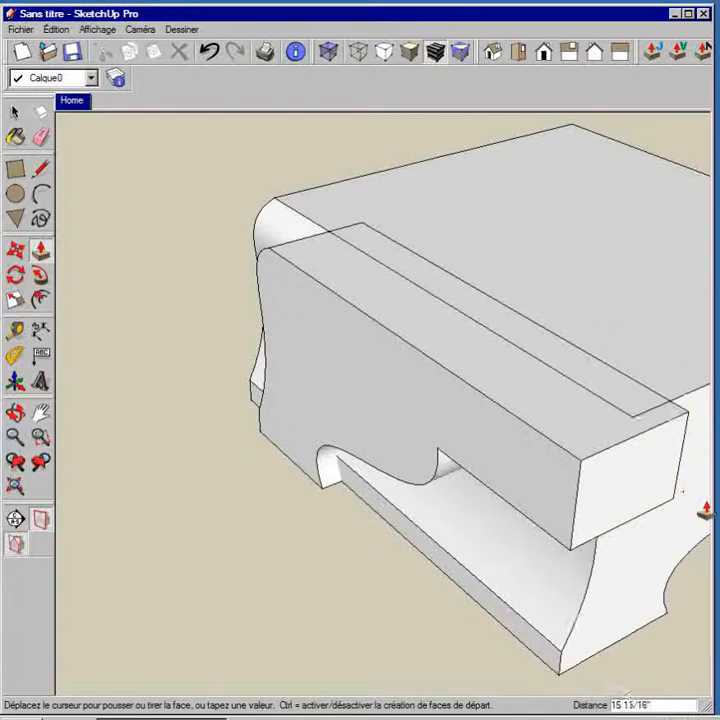
left_click(679, 624)
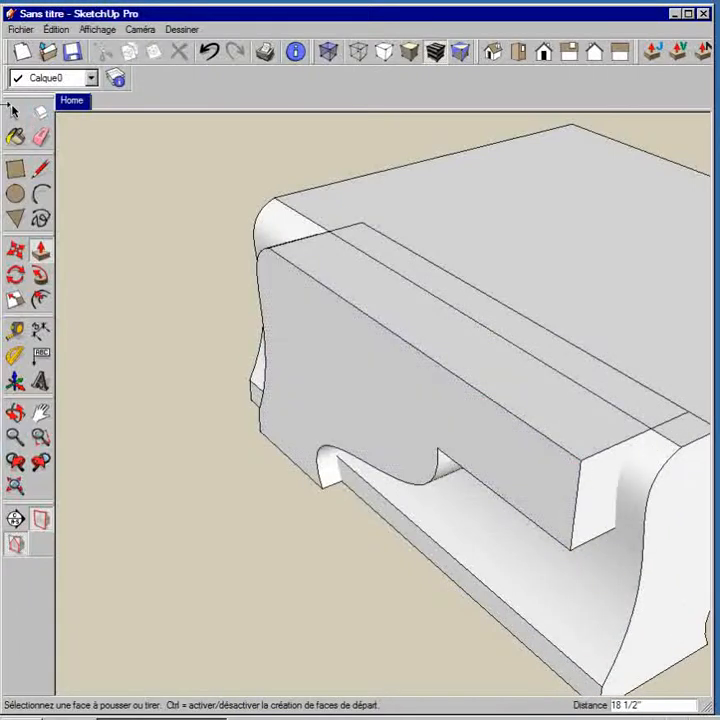
Select both overlapping solids and intersect their faces with the selection.
left_click(14, 112)
scroll(229, 353, "down", 2)
scroll(245, 349, "down", 1)
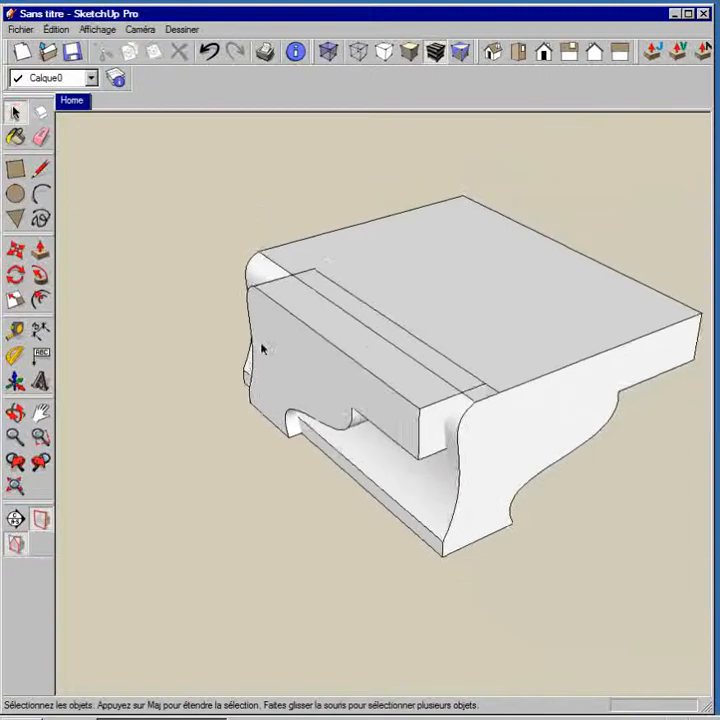
middle_click_drag(262, 345, 205, 263)
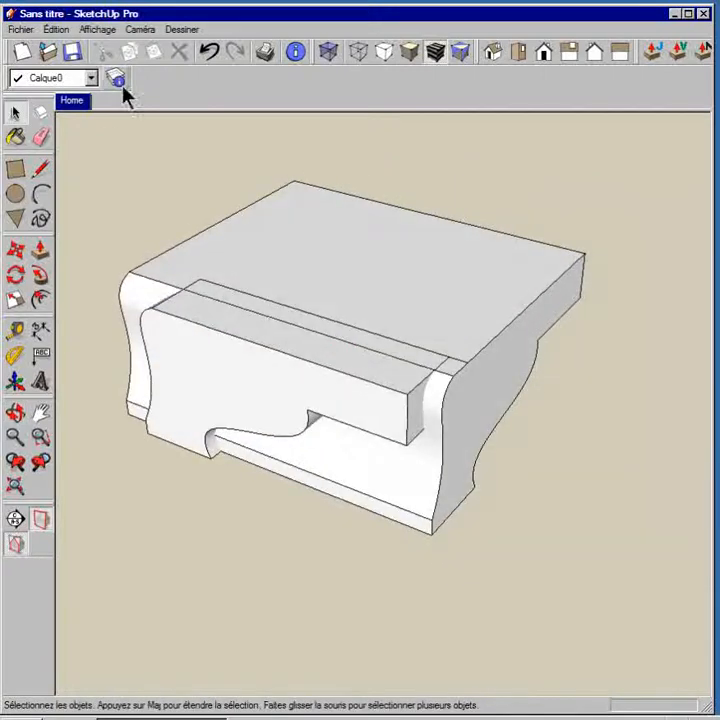
left_click_drag(70, 117, 632, 606)
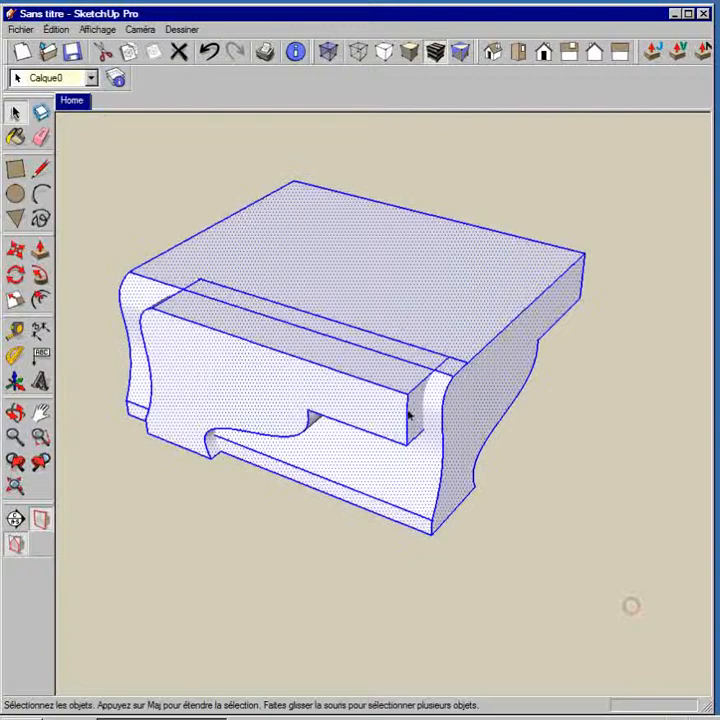
right_click(397, 314)
mouse_move(436, 441)
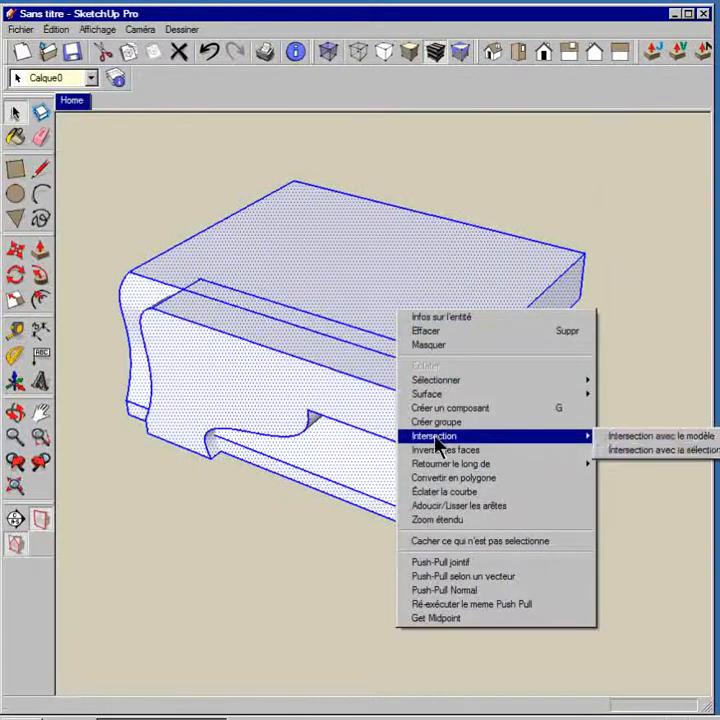
left_click(650, 451)
Delete the large waste block of the extruded copy behind the original foot.
middle_click_drag(163, 432, 402, 468)
middle_click_drag(360, 515, 700, 430)
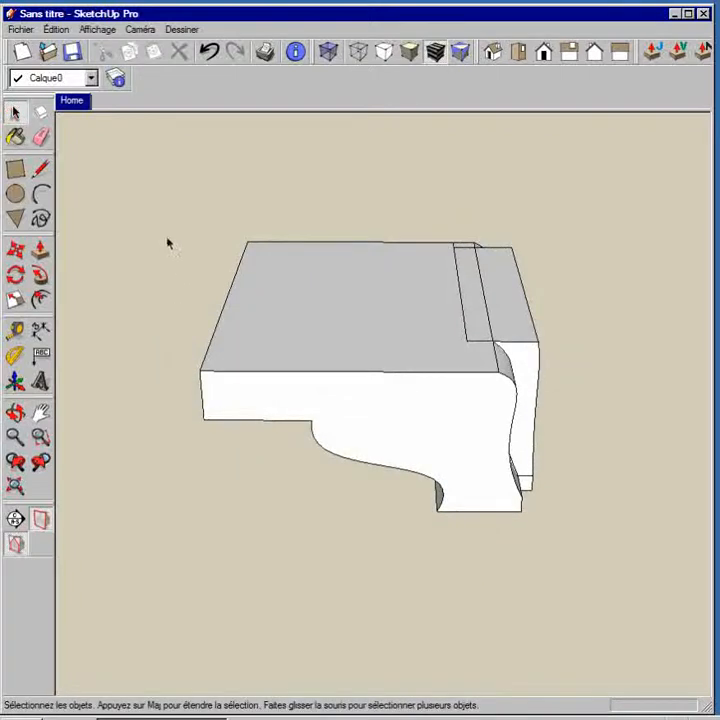
left_click_drag(368, 484, 178, 199)
key("Delete")
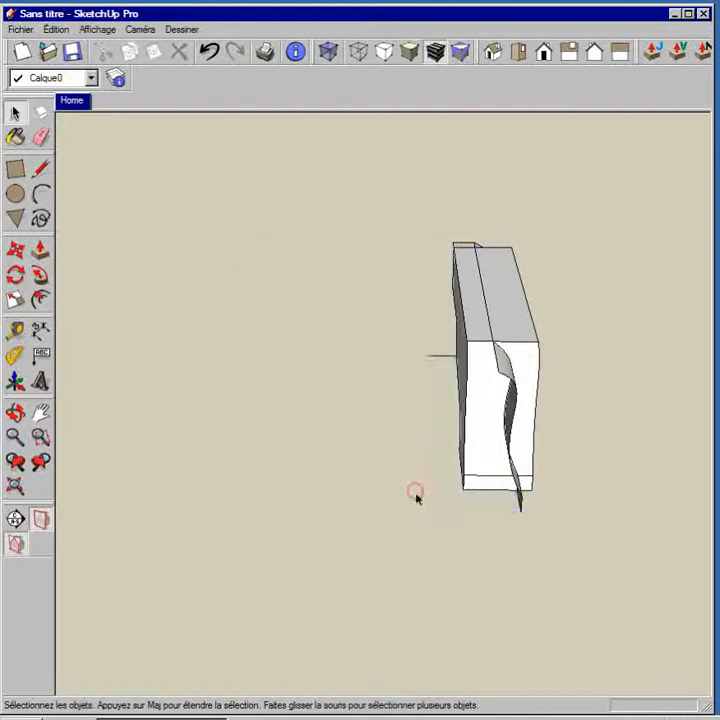
Delete the leftover faces and edges of the extruded copy projecting beyond the foot's front and lower rear end.
key("o")
left_click_drag(540, 525, 262, 532)
key("space")
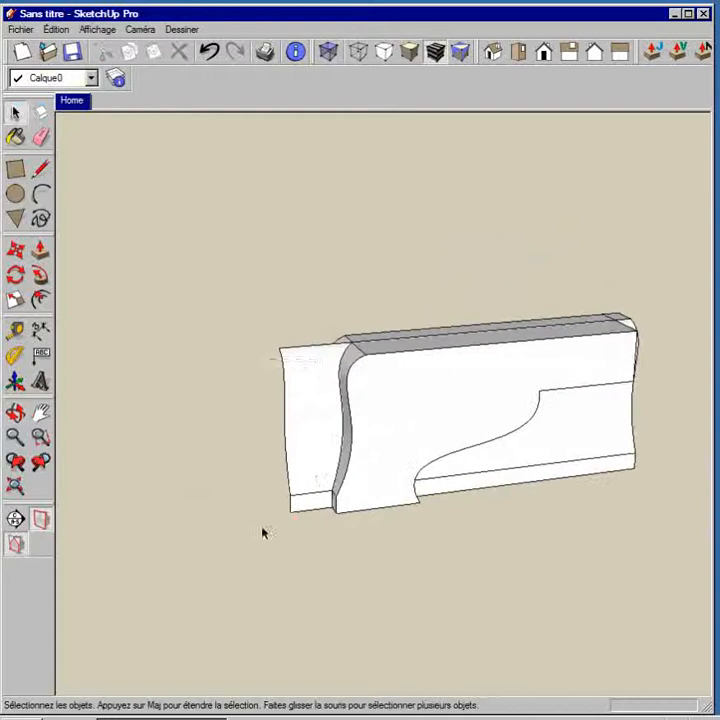
left_click_drag(315, 521, 220, 325)
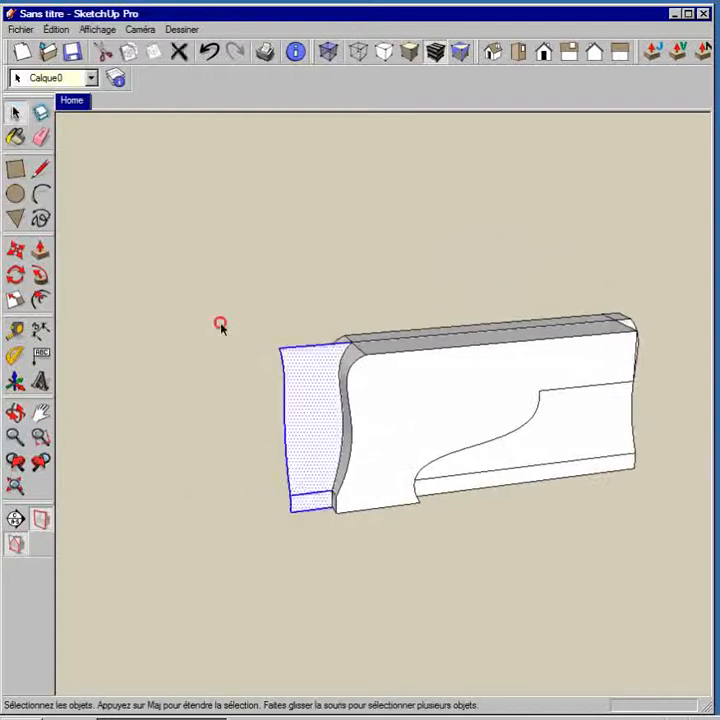
key("Delete")
left_click_drag(642, 495, 606, 430)
key("Delete")
Delete the small waste piece sticking out past the rear end of the foot's top face.
key("o")
left_click_drag(622, 472, 408, 497)
key("space")
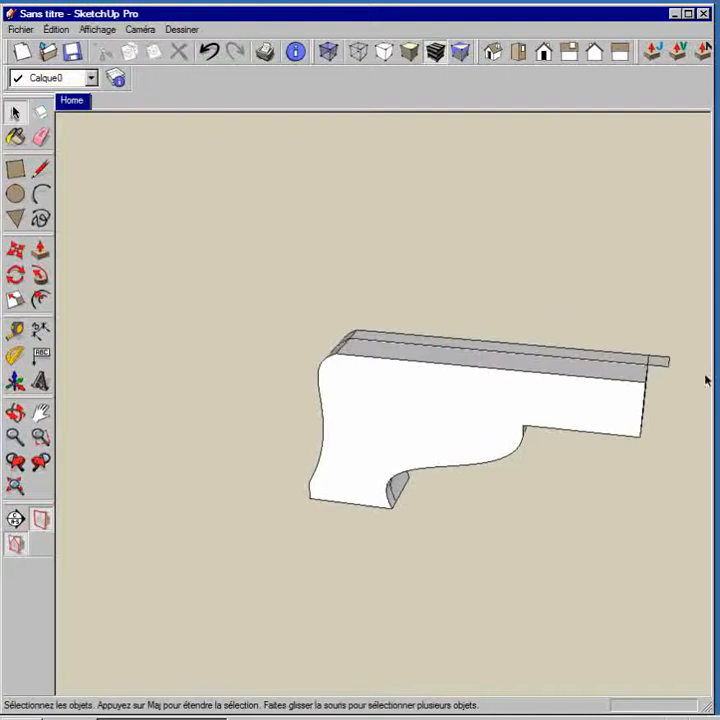
left_click_drag(660, 352, 660, 352)
key("Delete")
Delete the remaining waste outside the curved profile at the foot's front and rear ends.
mouse_move(87, 418)
middle_mouse_down()
mouse_move(439, 423)
mouse_move(574, 413)
mouse_move(591, 431)
mouse_move(525, 504)
mouse_move(411, 405)
middle_mouse_up()
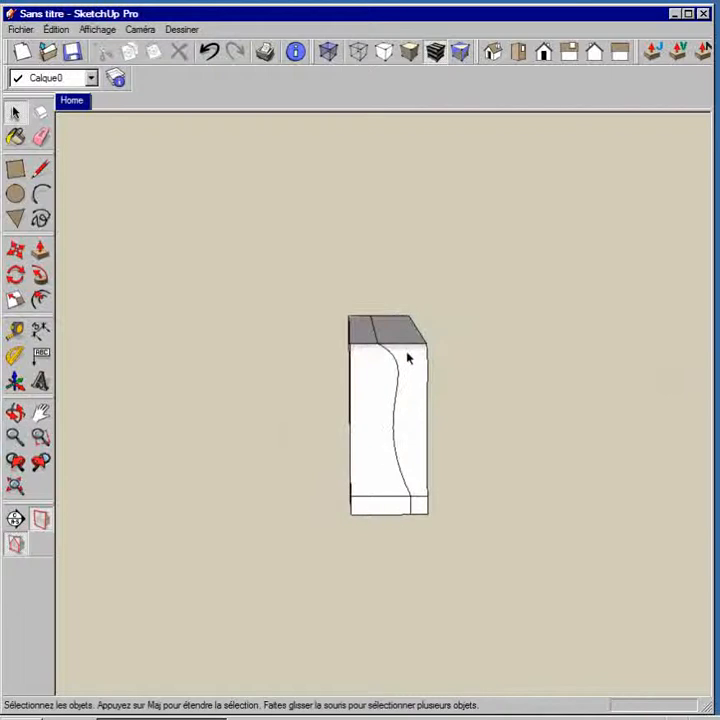
left_click_drag(450, 538, 418, 334)
middle_click_drag(418, 334, 437, 398)
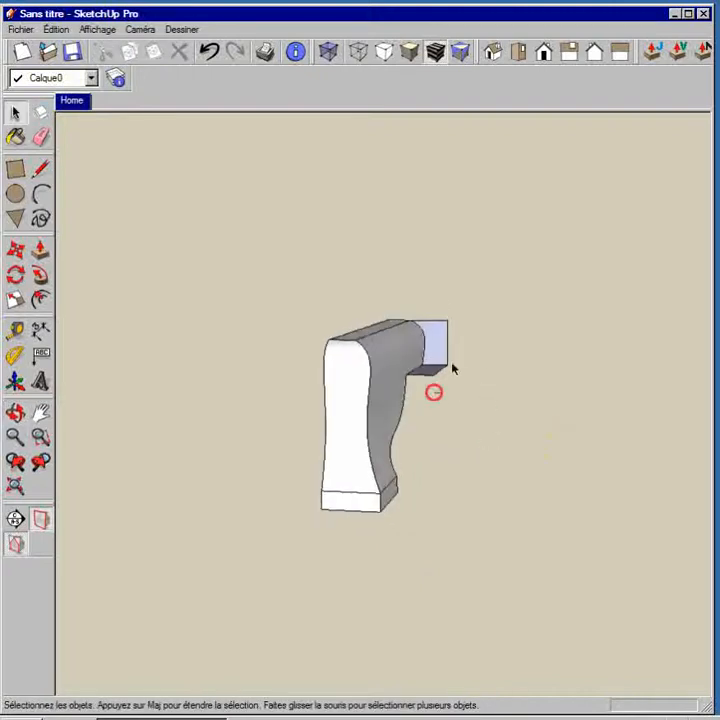
left_click_drag(452, 364, 445, 311)
left_click_drag(477, 397, 429, 313)
key("Delete")
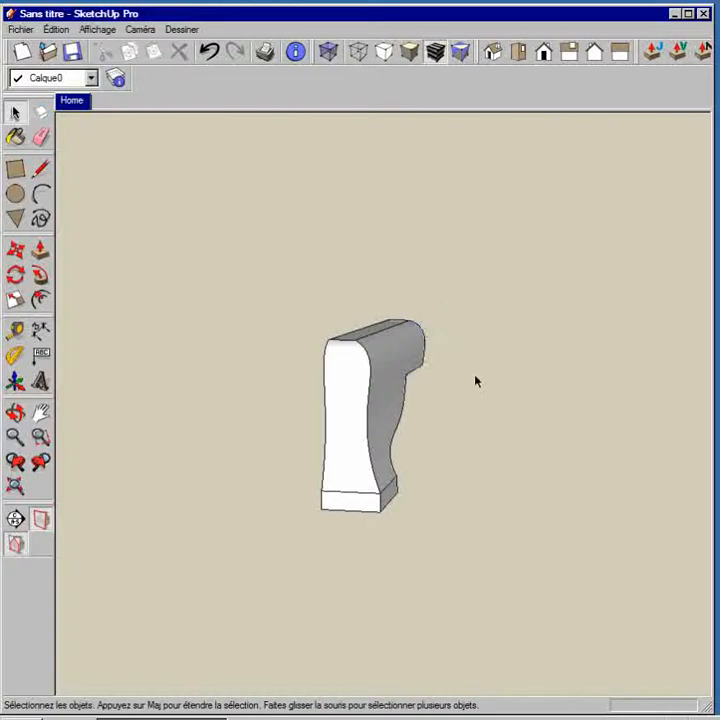
Push/Pull the foot's flat back face outward 1" to thicken it.
middle_click_drag(476, 381, 495, 463)
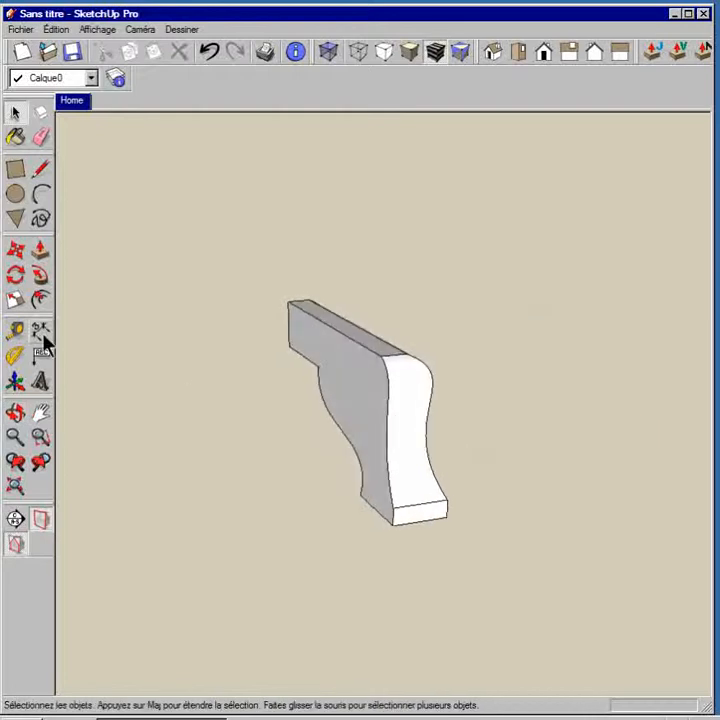
left_click(40, 251)
left_click(367, 392)
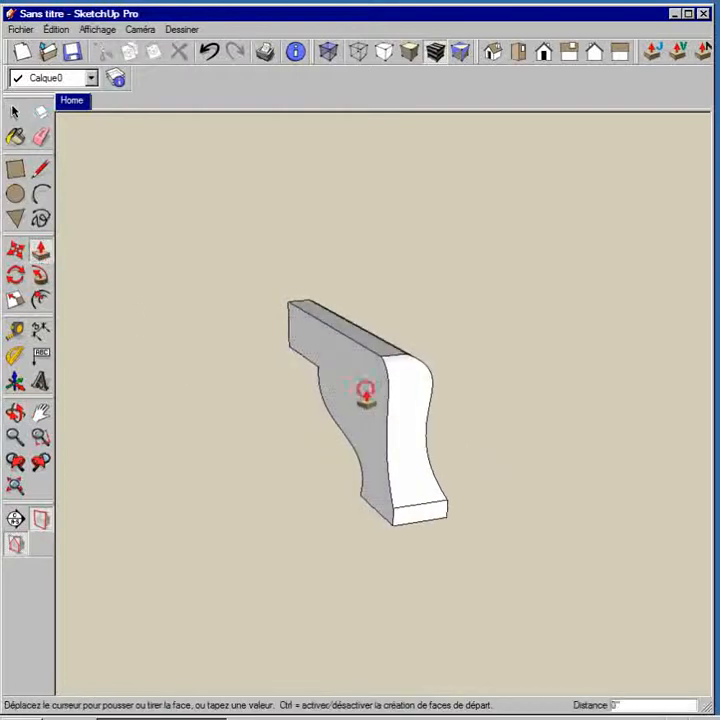
left_click(348, 398)
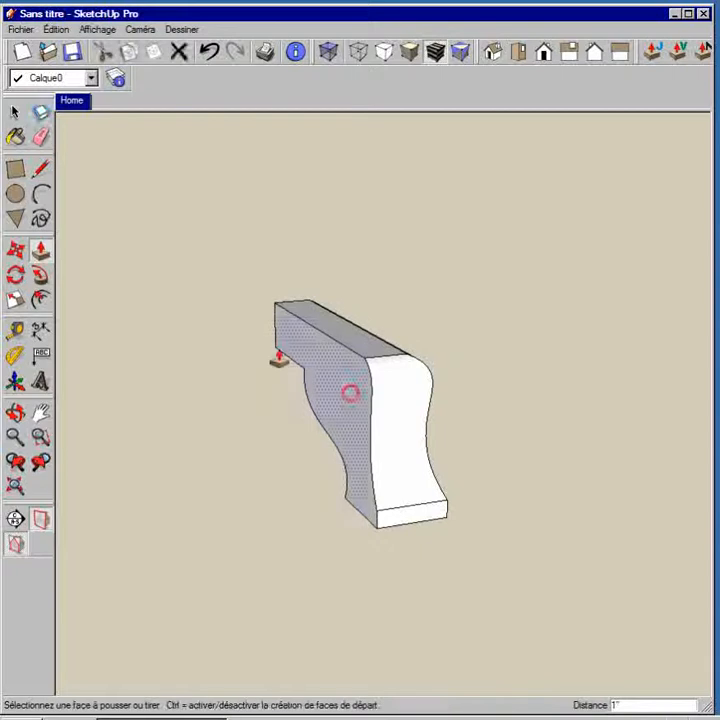
left_click(14, 115)
middle_click_drag(434, 421, 292, 360)
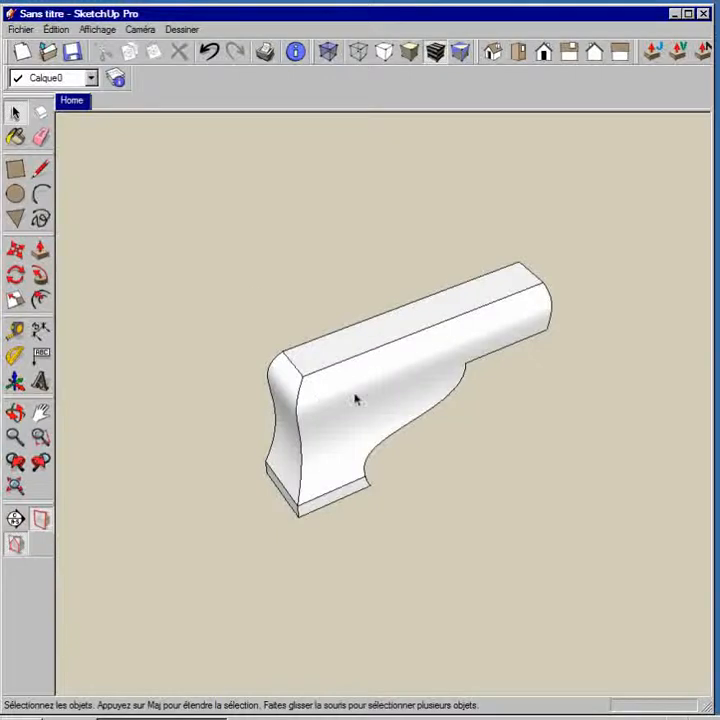
mouse_move(262, 473)
middle_mouse_down()
mouse_move(374, 484)
mouse_move(599, 333)
mouse_move(382, 485)
mouse_move(427, 451)
mouse_move(421, 452)
middle_mouse_up()
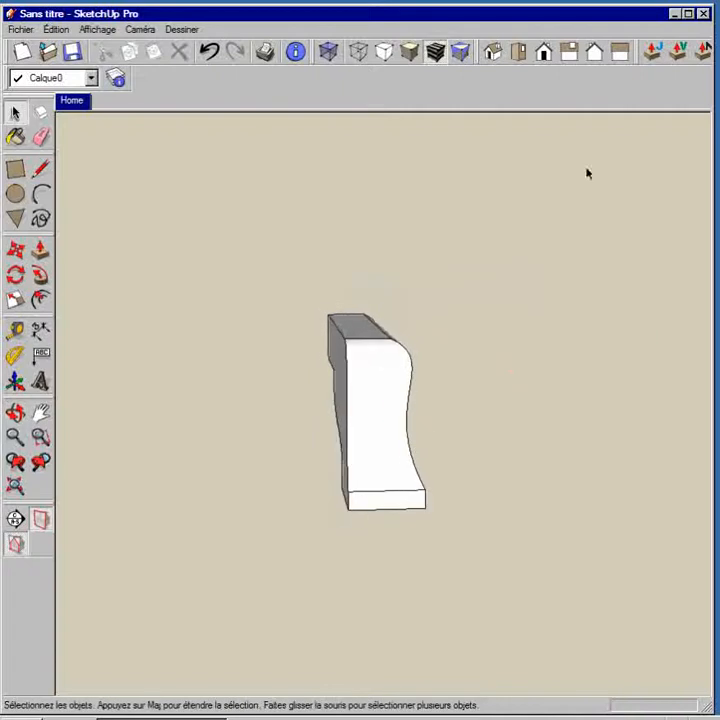
left_click(618, 52)
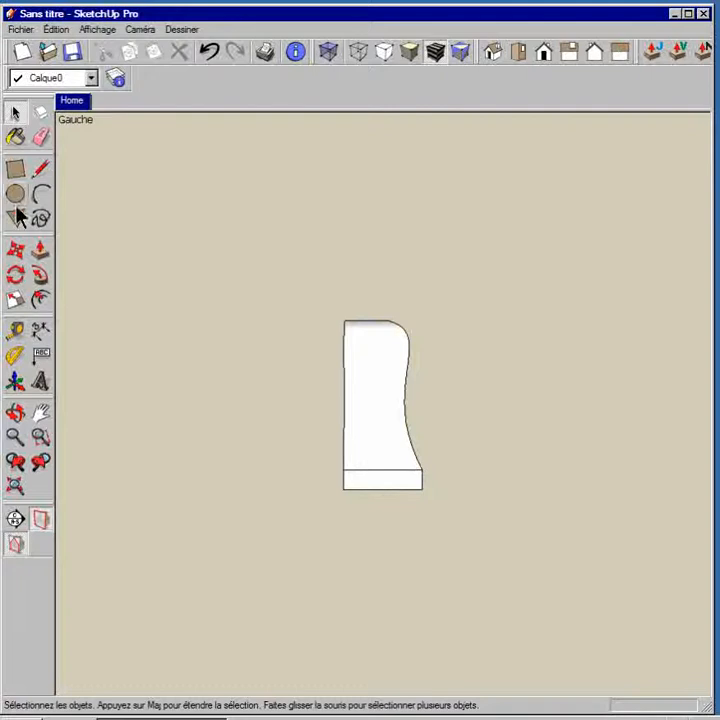
left_click(15, 170)
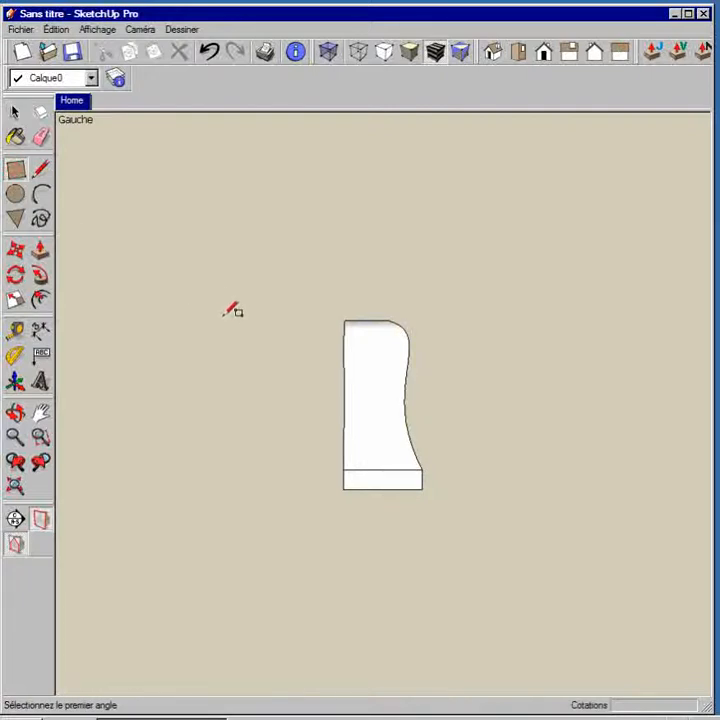
left_click(222, 317)
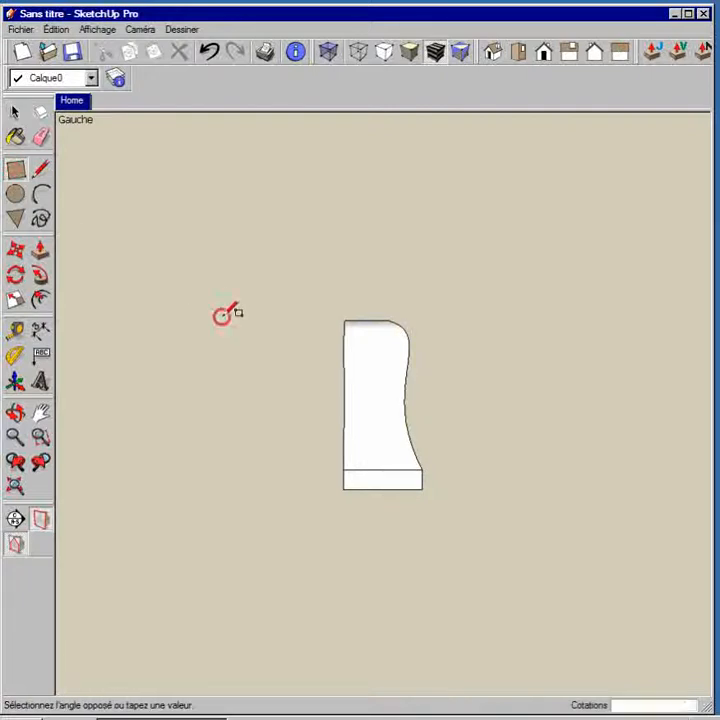
left_click(483, 515)
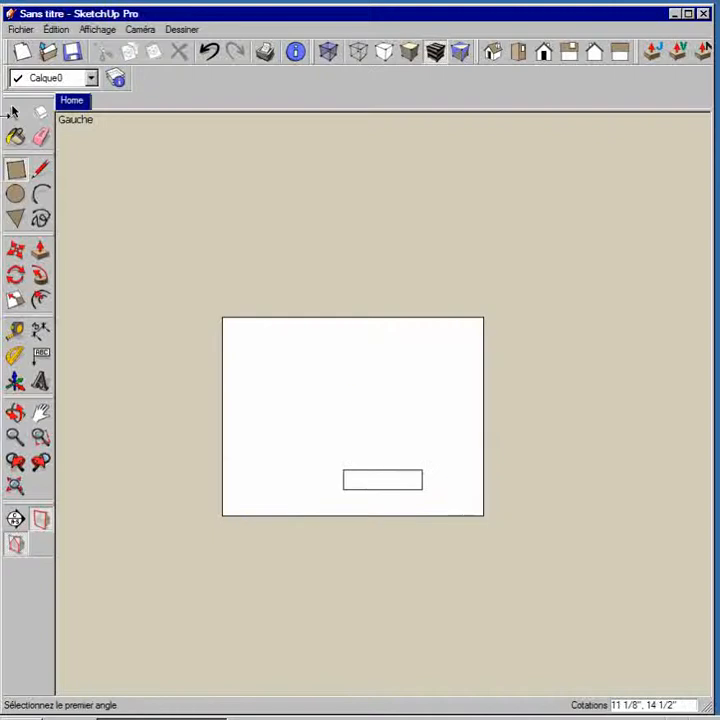
left_click(210, 55)
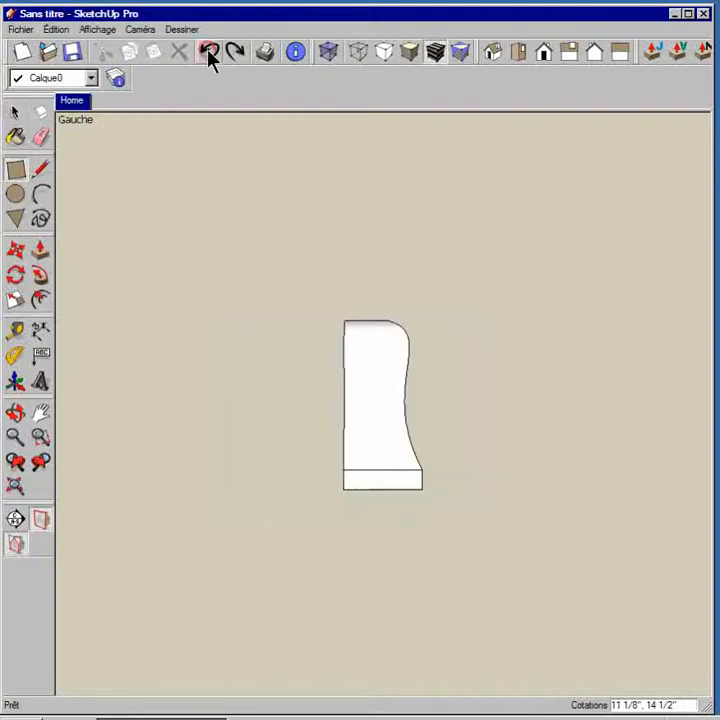
Make the whole bracket foot a group.
left_click(14, 113)
middle_click_drag(502, 437, 372, 485)
triple_click(361, 404)
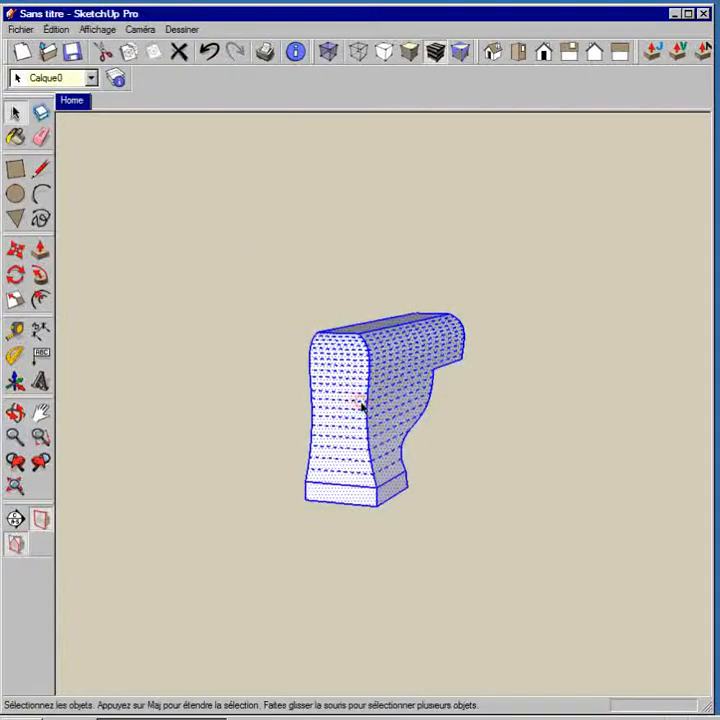
right_click(361, 403)
left_click(413, 196)
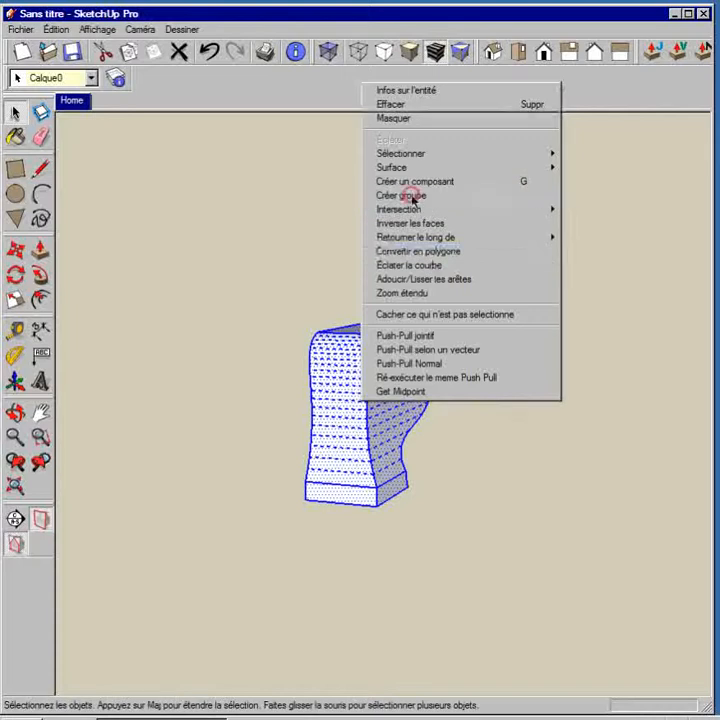
In the left view, draw a rectangle about 12 9/16" by 11 13/16" covering the foot's front end.
left_click(626, 53)
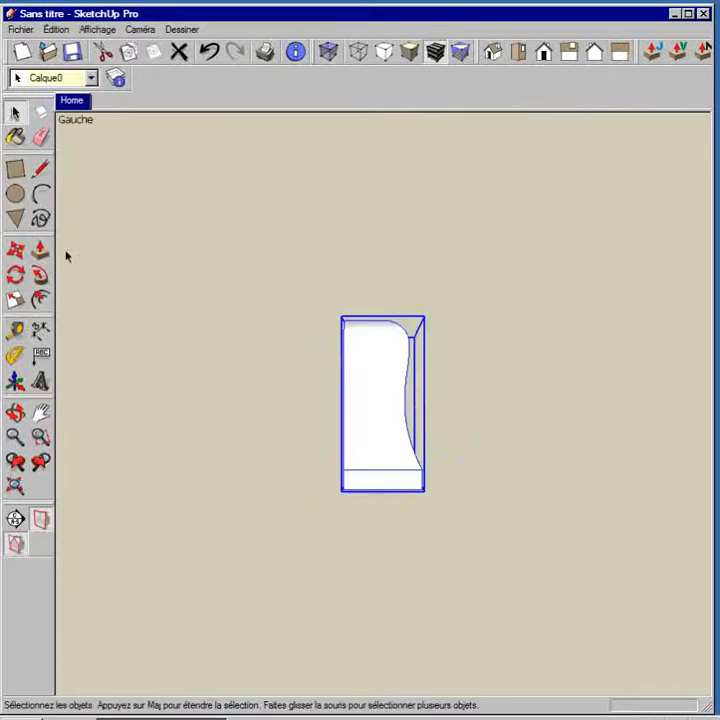
left_click(160, 310)
left_click(15, 169)
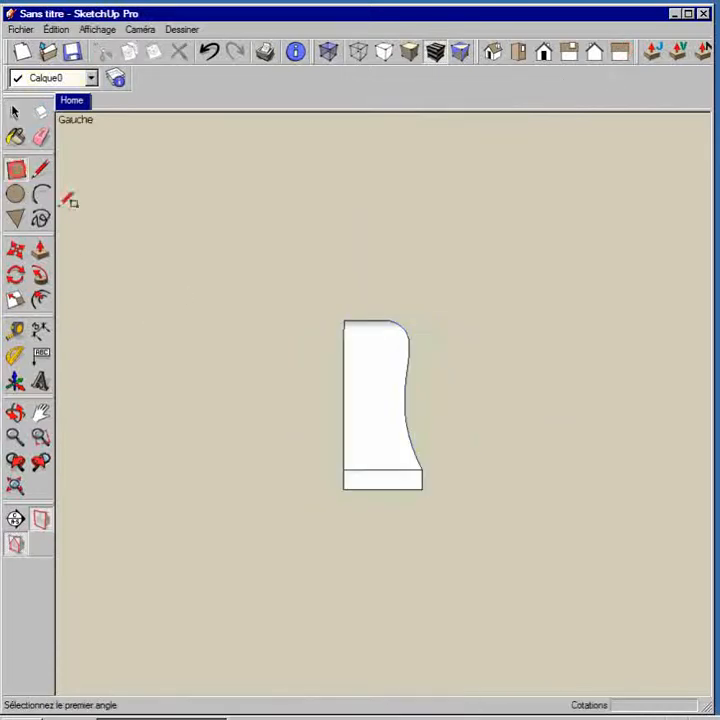
left_click(283, 303)
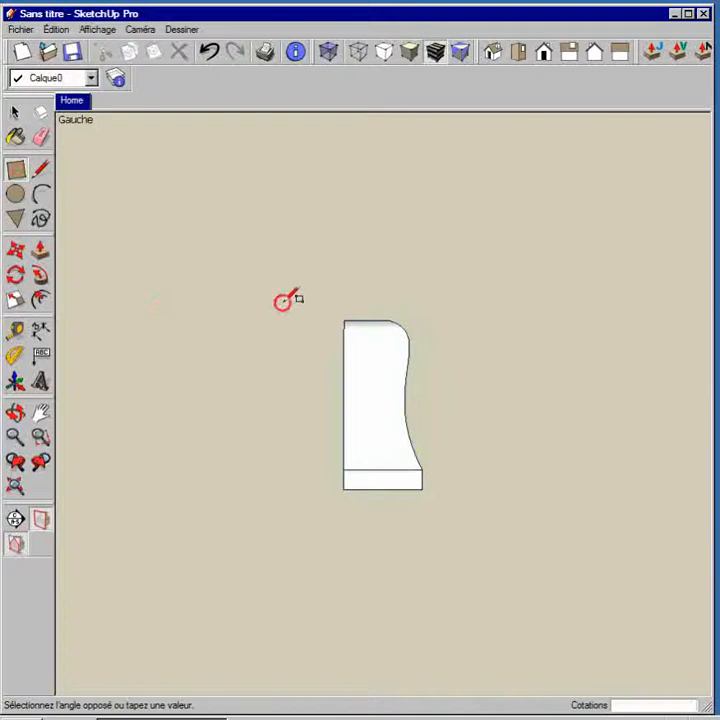
left_click(499, 531)
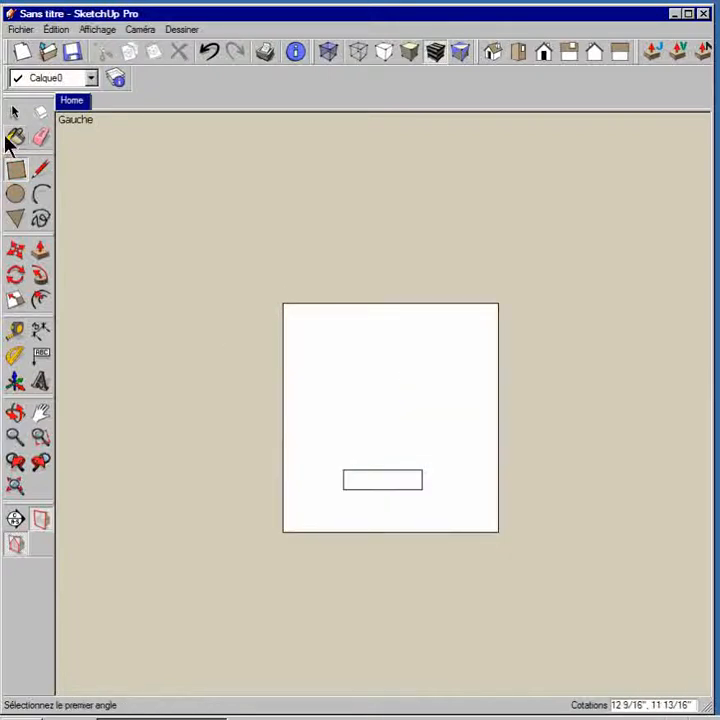
Move the rectangular face about 3/4" along the red axis, away from the foot's front end.
left_click(9, 109)
middle_click_drag(525, 484, 229, 553)
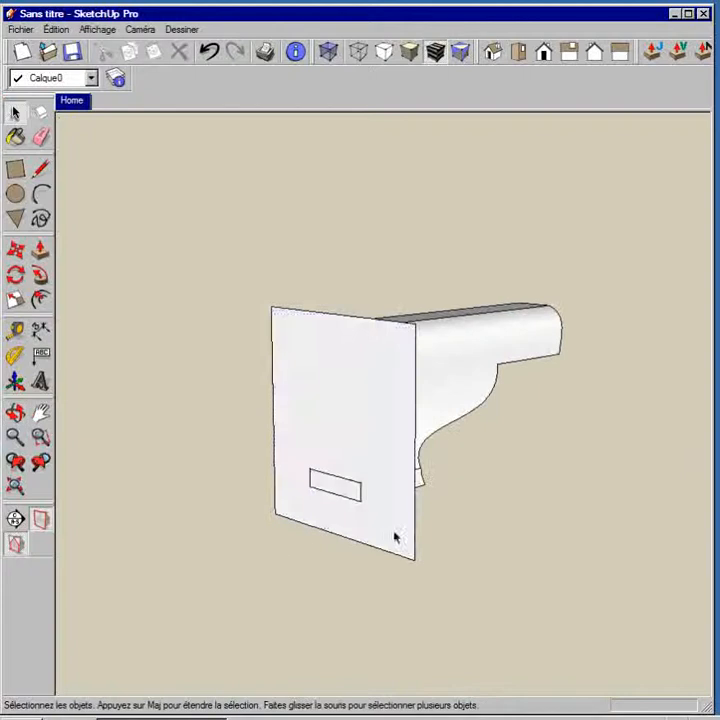
left_click(404, 532)
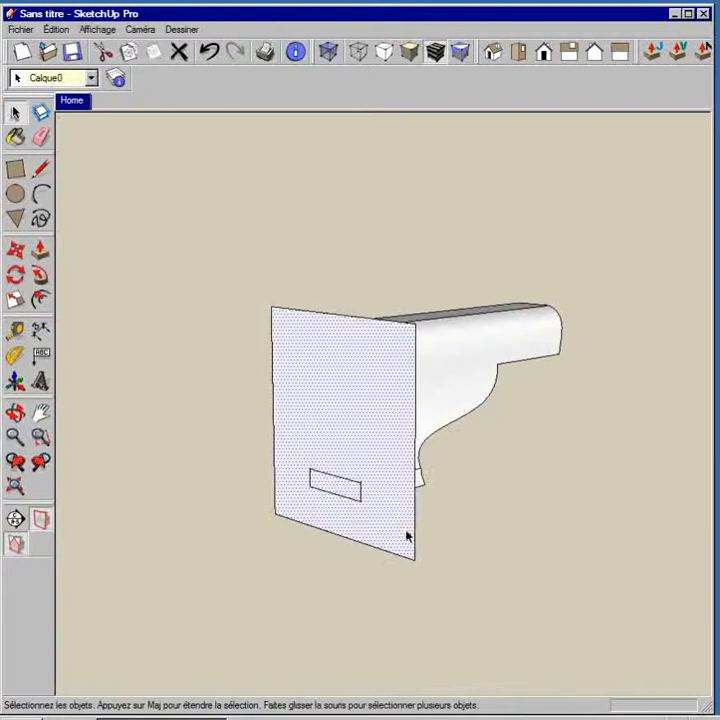
key("m")
left_click(402, 532)
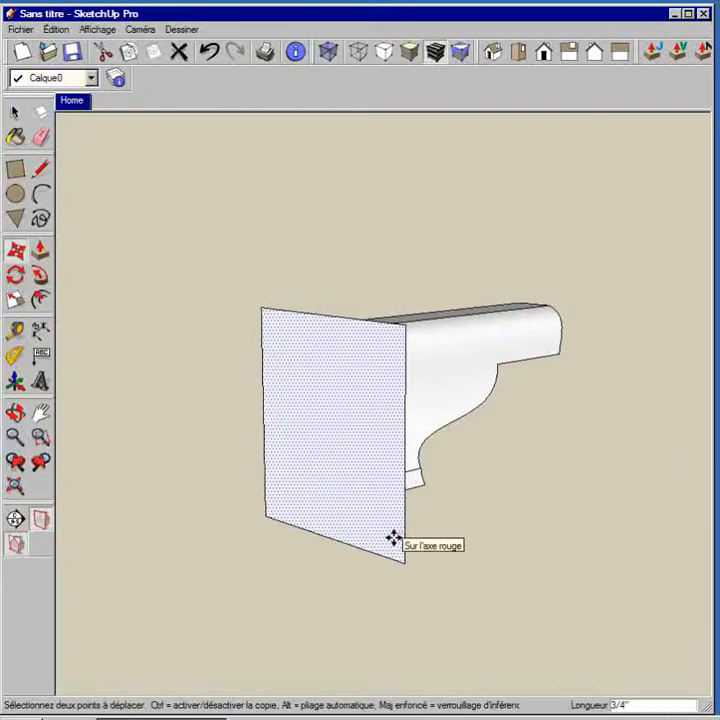
left_click(394, 537)
middle_click_drag(331, 206, 283, 430)
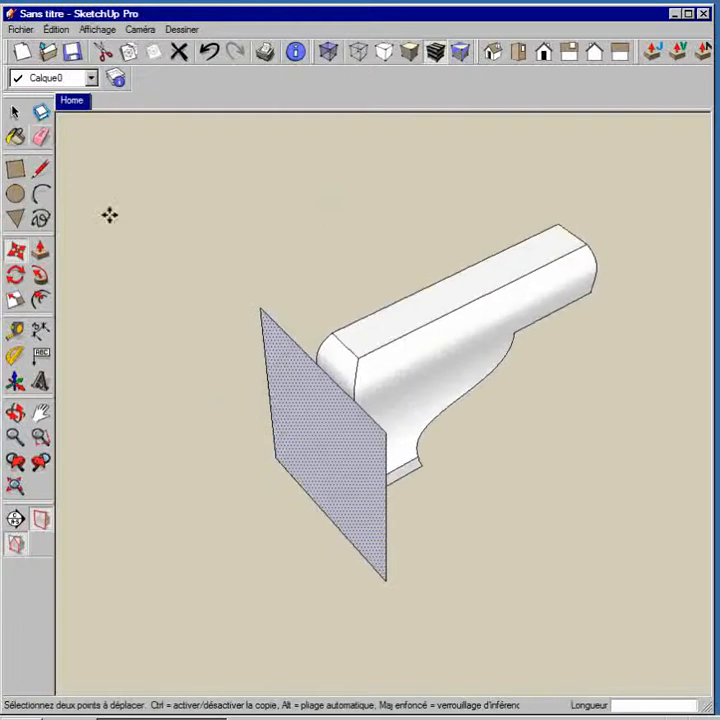
Rotate the rectangular face with its edges 45° horizontally about its upper corner on the foot's curved outer side.
left_click(15, 112)
left_click(202, 391)
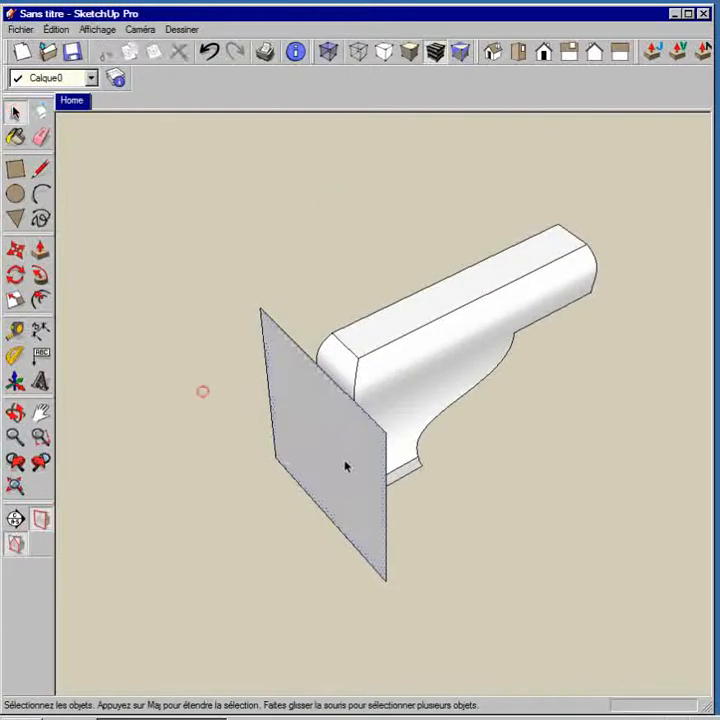
left_click(332, 461)
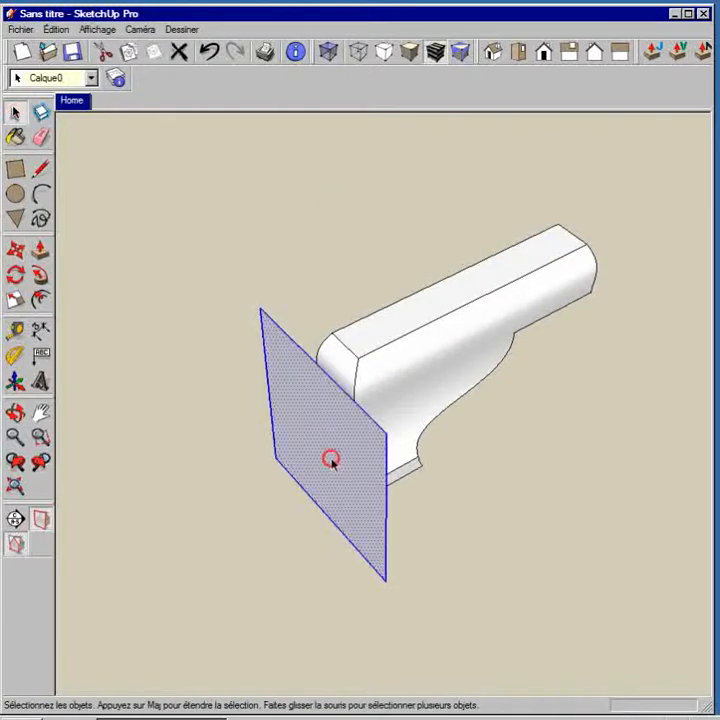
left_click(16, 279)
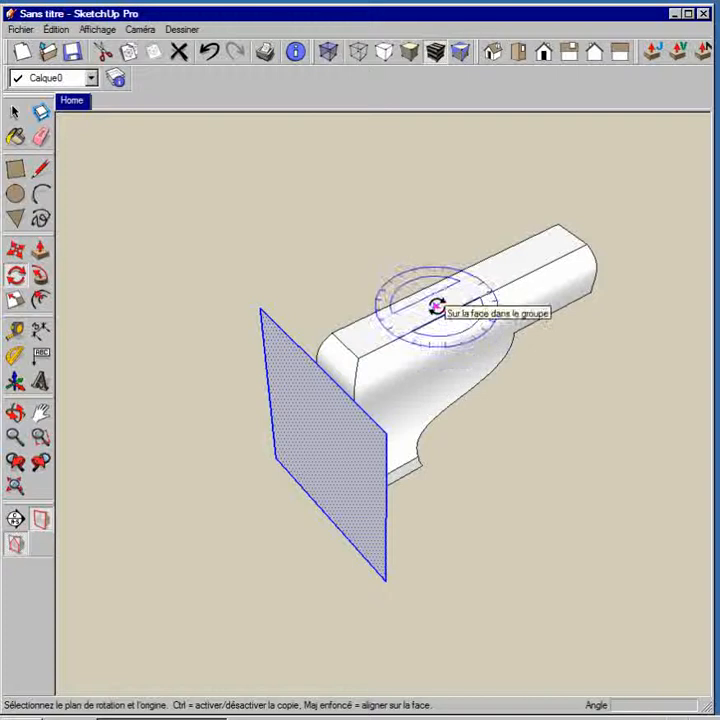
left_click(383, 431)
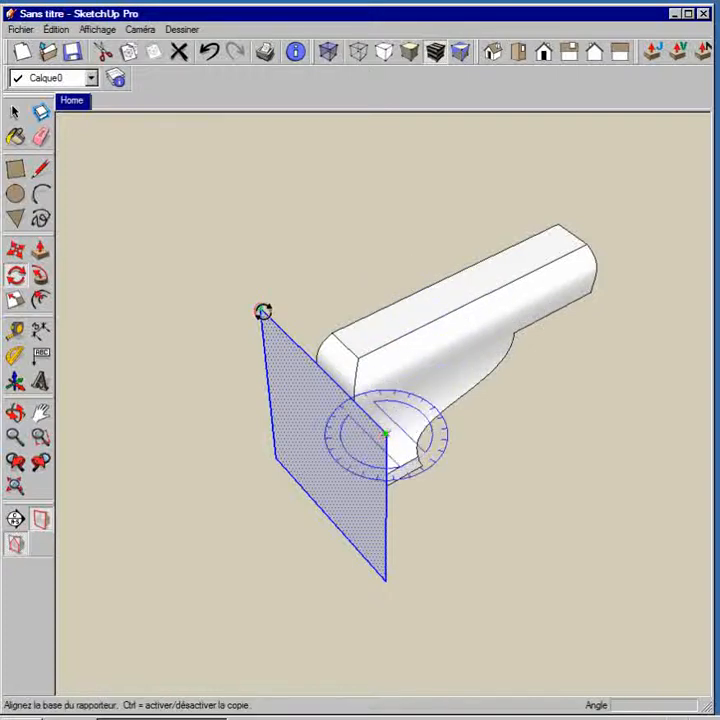
left_click(263, 312)
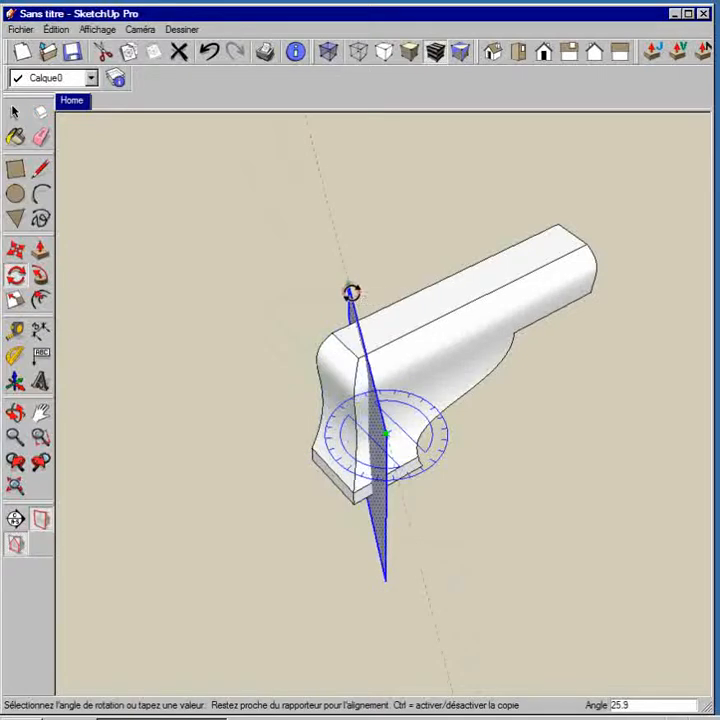
key("Return")
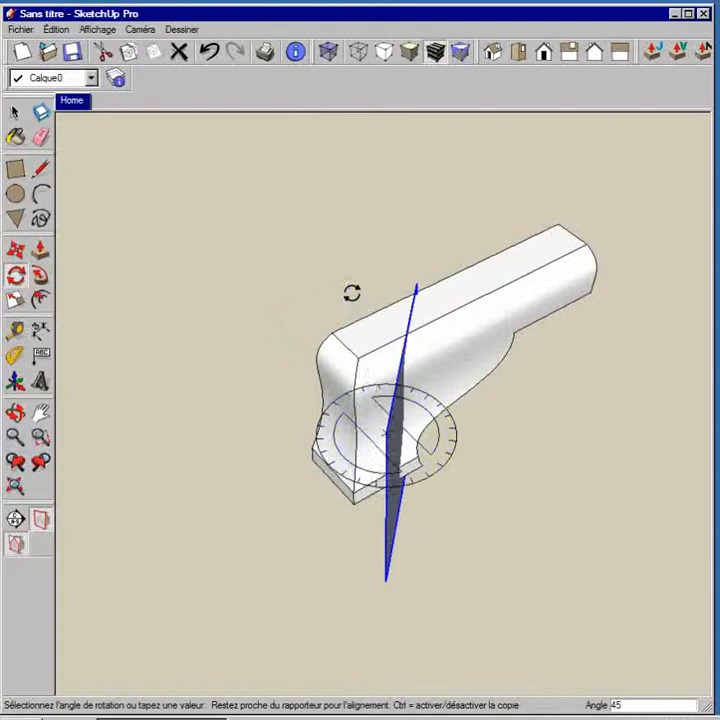
left_click(14, 112)
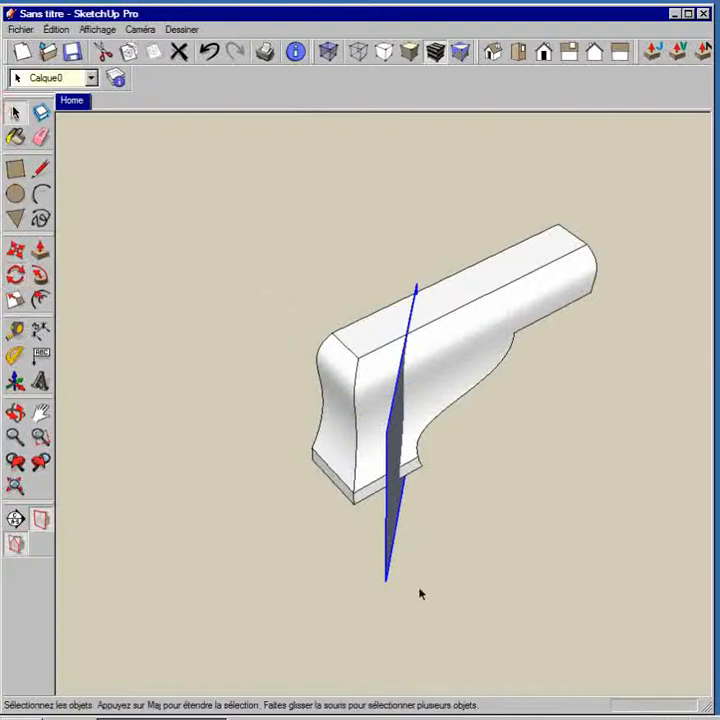
left_click(398, 512)
key("m")
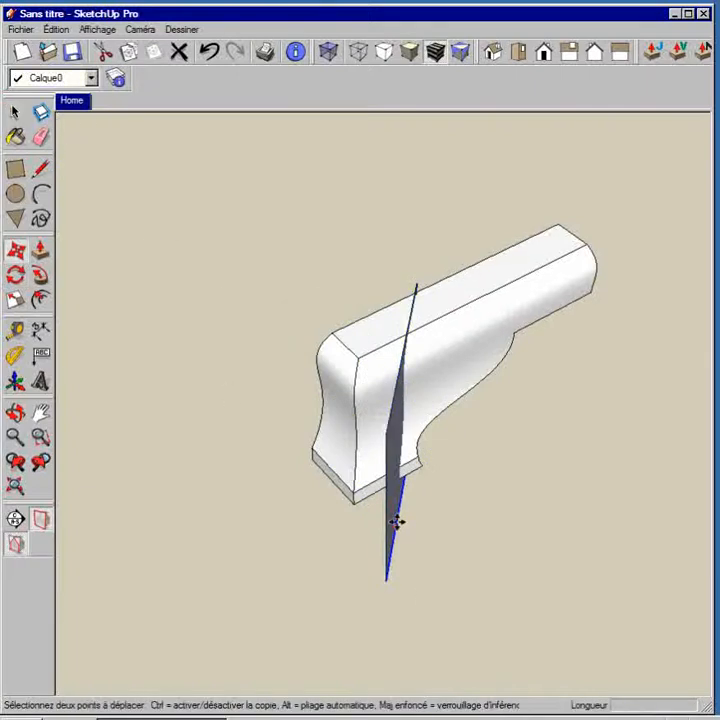
left_click(394, 502)
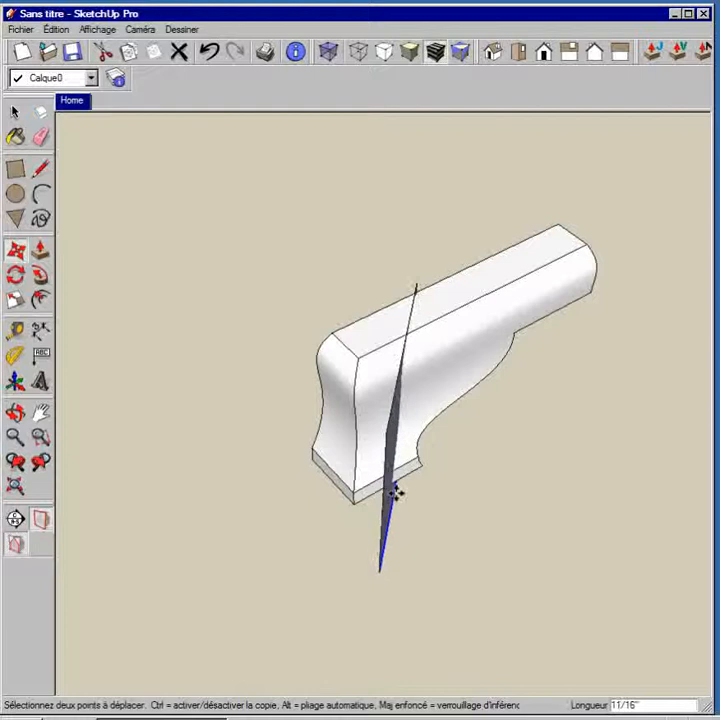
left_click(402, 494)
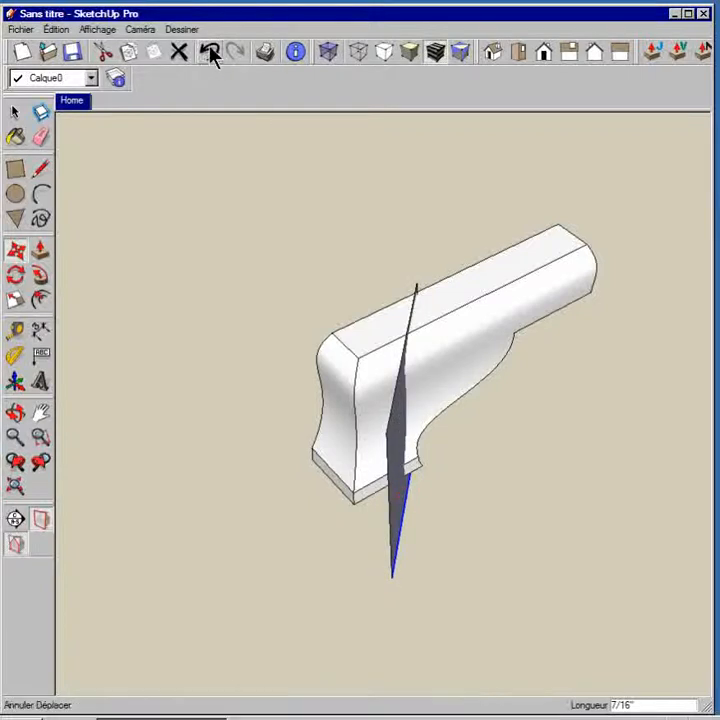
left_click(209, 52)
Move the angled plane with all its edges about 3 7/32" toward the foot's front mitre corner.
left_click(16, 113)
left_click(250, 302)
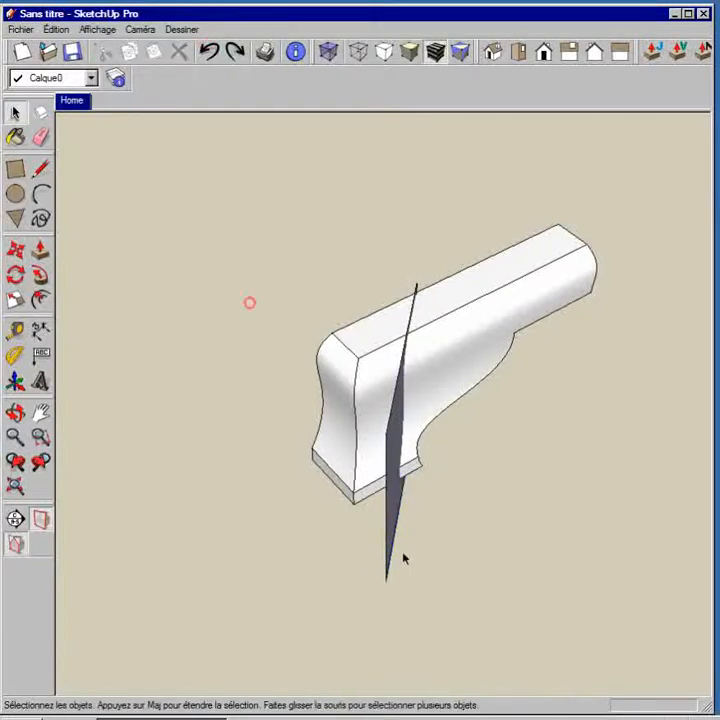
left_click(400, 494)
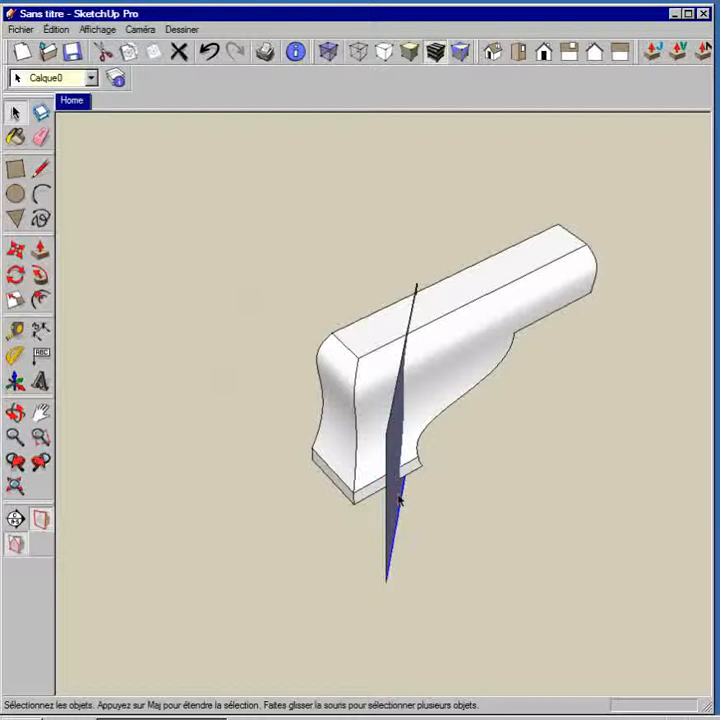
double_click(397, 492)
key("m")
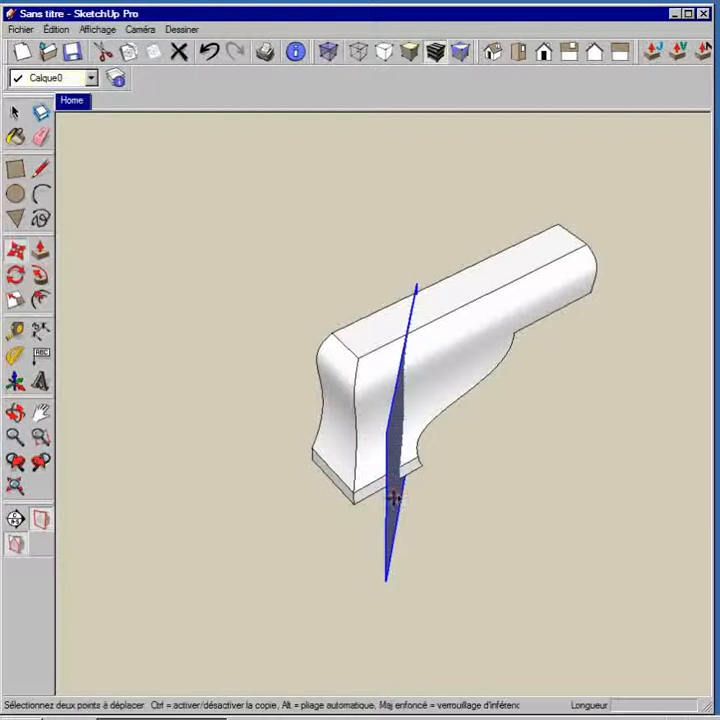
left_click(395, 497)
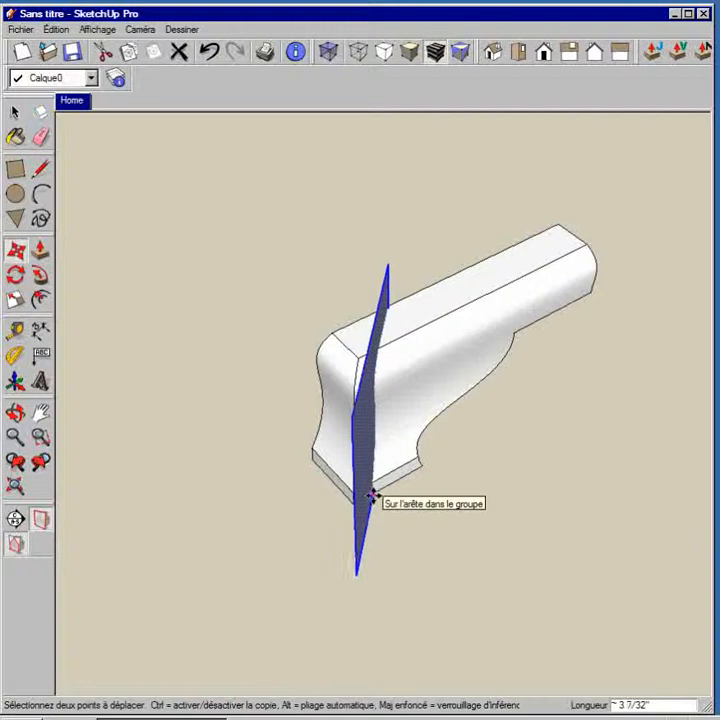
left_click(371, 496)
Shift the angled plane about another 1 5/16" toward the outer front corner of the foot's base.
middle_click_drag(378, 502, 484, 479)
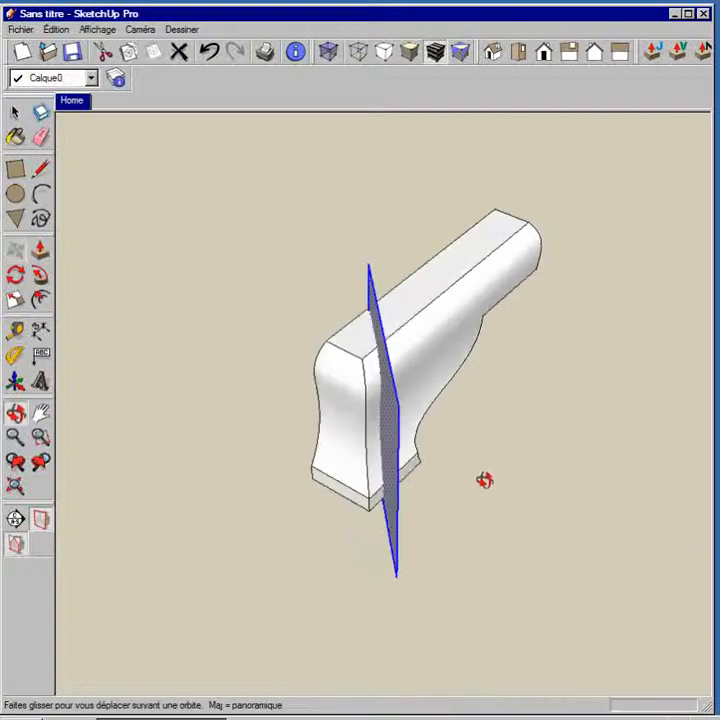
left_click(384, 500)
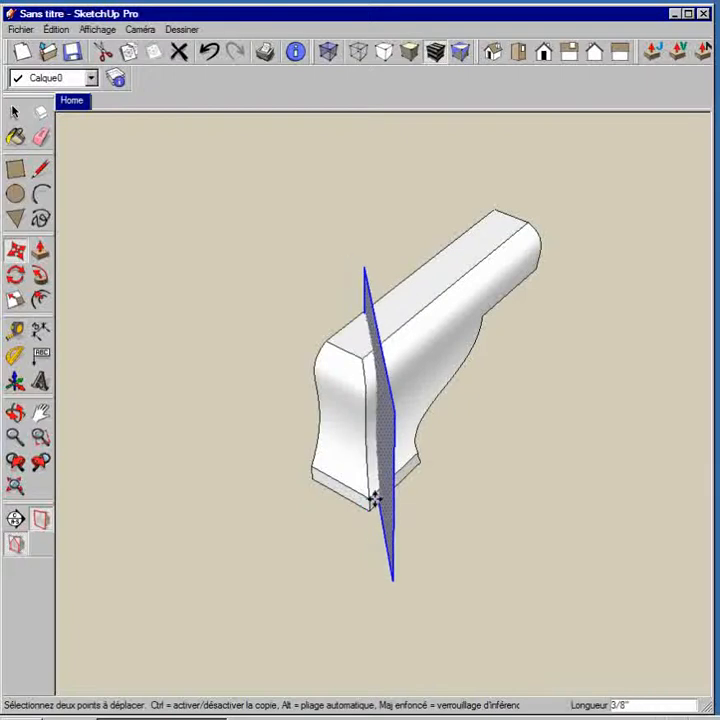
scroll(374, 499, "up", 3)
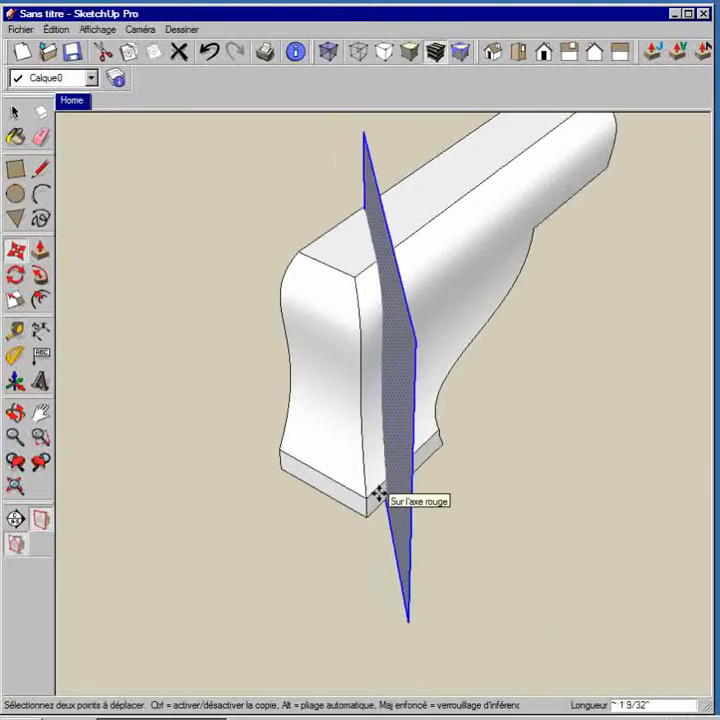
key("space")
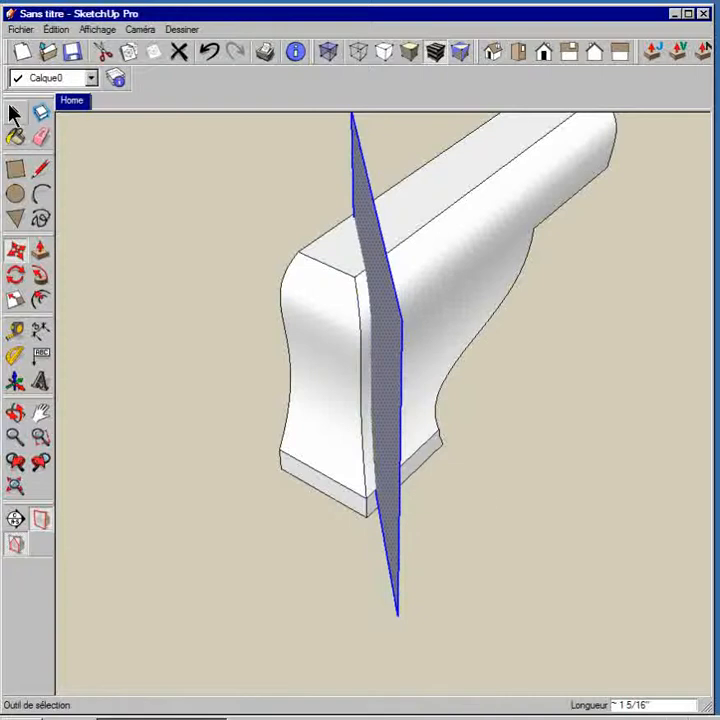
Shift the angled plane sideways until it extends past the foot's inner face, finishing with a move of about 7/16".
middle_click_drag(194, 339, 646, 347)
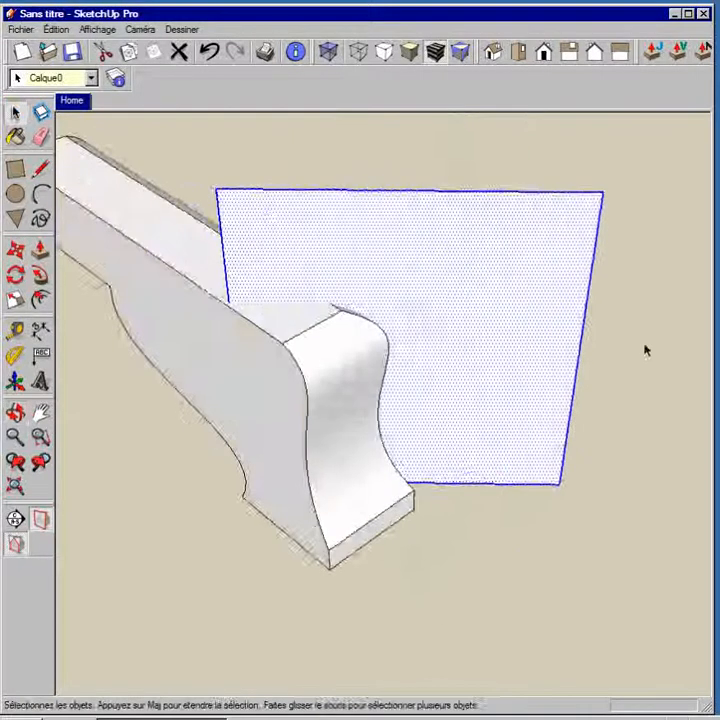
middle_click_drag(366, 426, 516, 421)
left_click(457, 392)
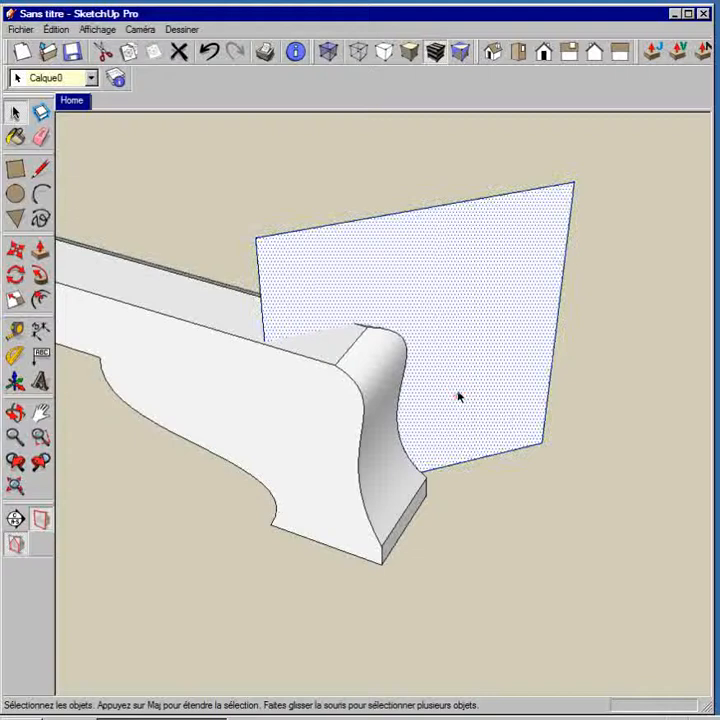
key("m")
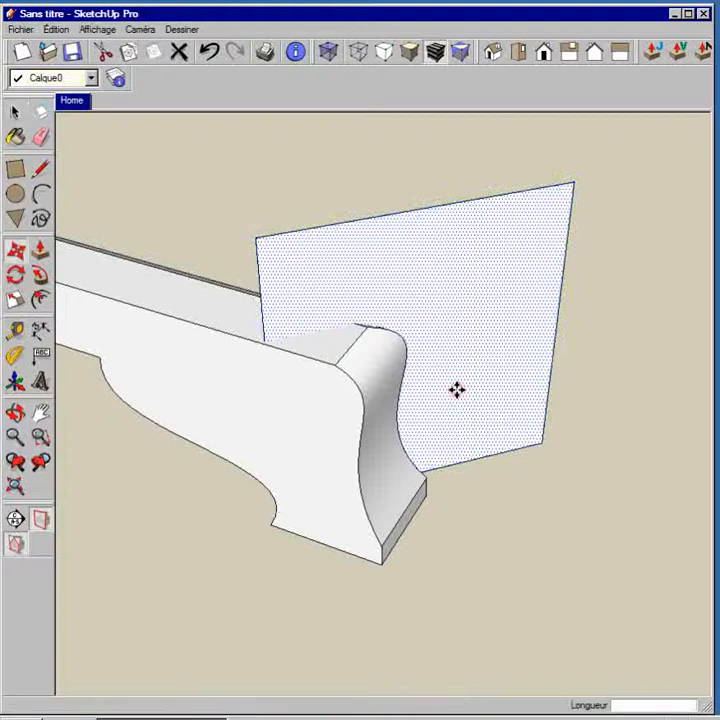
left_click_drag(456, 389, 423, 400)
middle_click_drag(577, 513, 321, 501)
left_click_drag(460, 476, 457, 481)
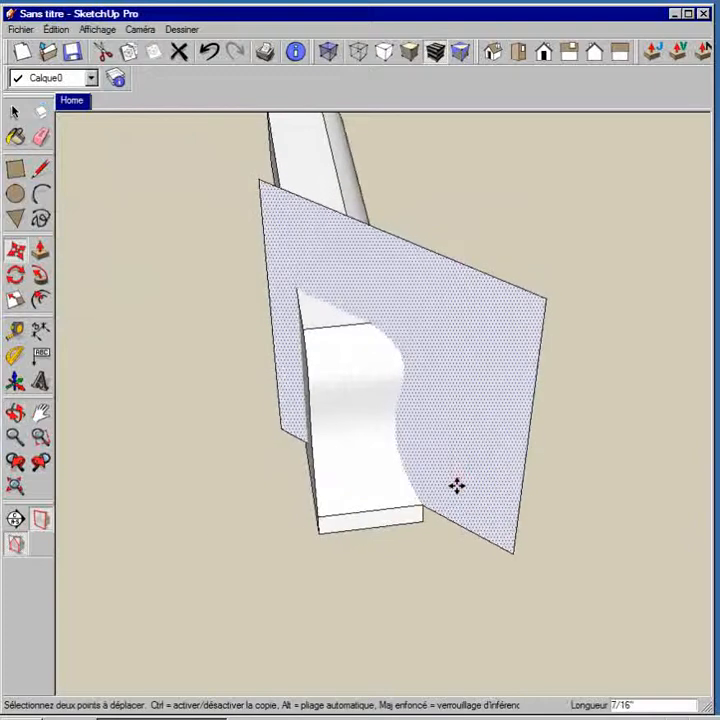
Lower the angled plane about 1 5/8" so that it passes below the foot's base.
middle_click_drag(315, 529, 471, 408)
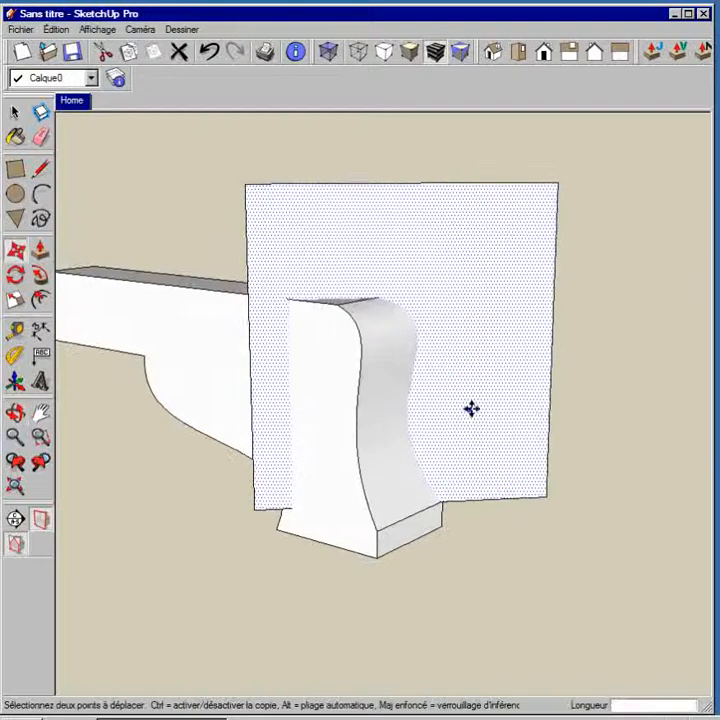
left_click(473, 407)
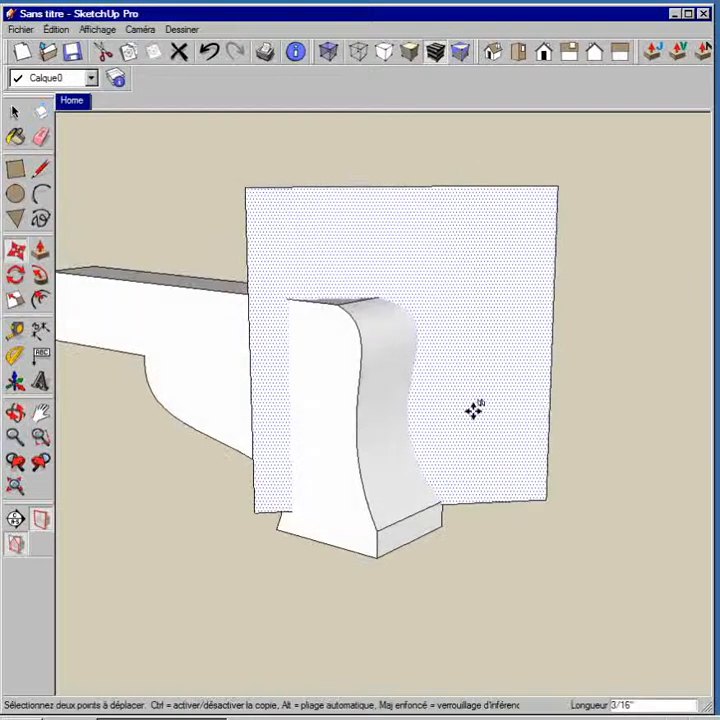
left_click(474, 445)
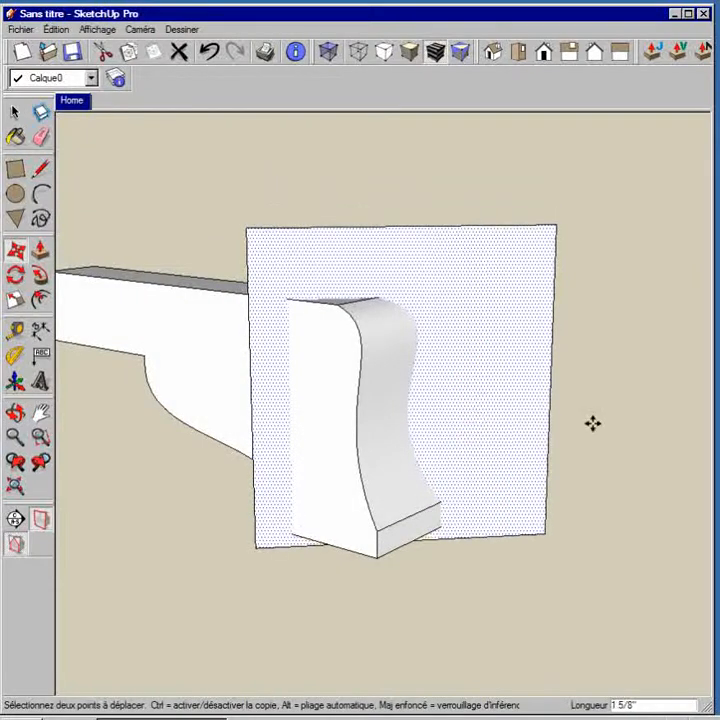
Move the angled plane about 3/16" along the red axis to line it up with the foot's front outer corner.
middle_click_drag(592, 424, 373, 503)
middle_click_drag(487, 477, 299, 482)
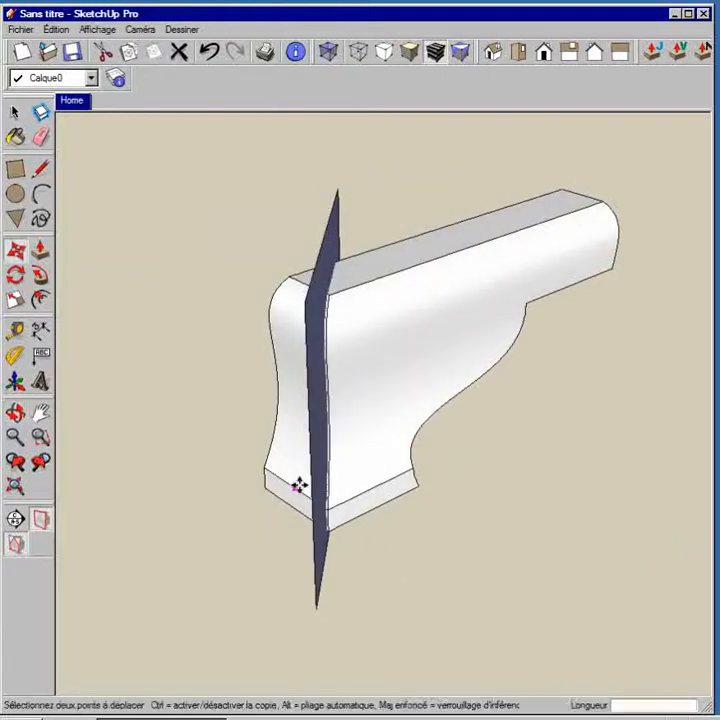
middle_click_drag(236, 487, 480, 515)
middle_click_drag(682, 494, 593, 511)
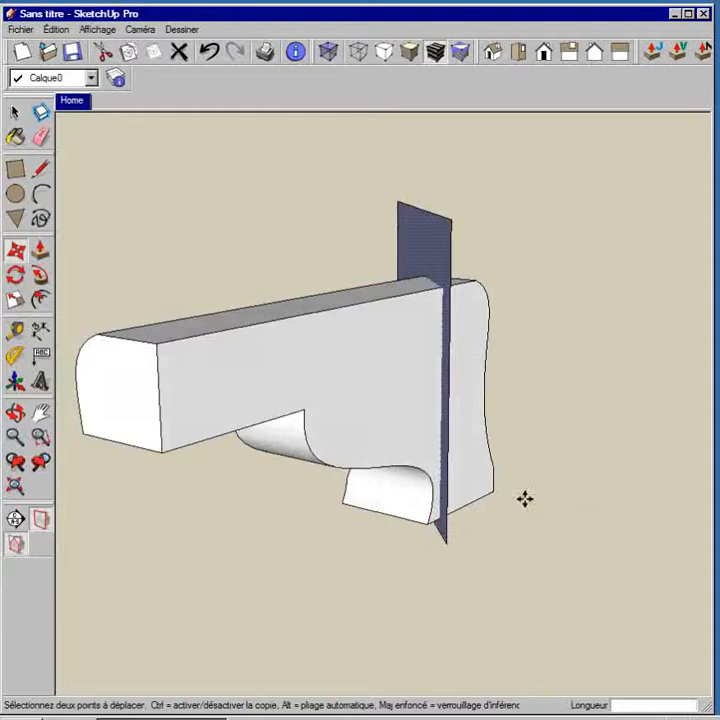
middle_click_drag(524, 498, 169, 509)
scroll(352, 428, "up", 3)
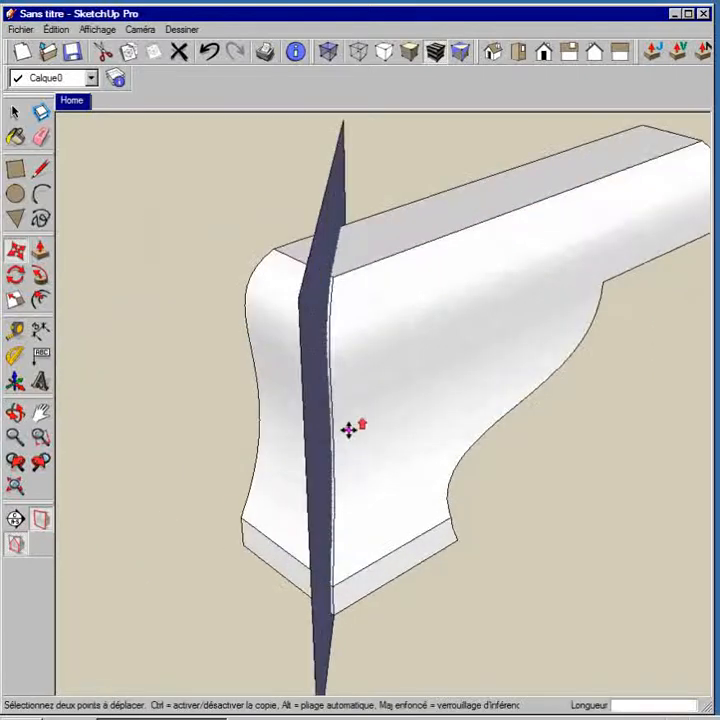
key("Escape")
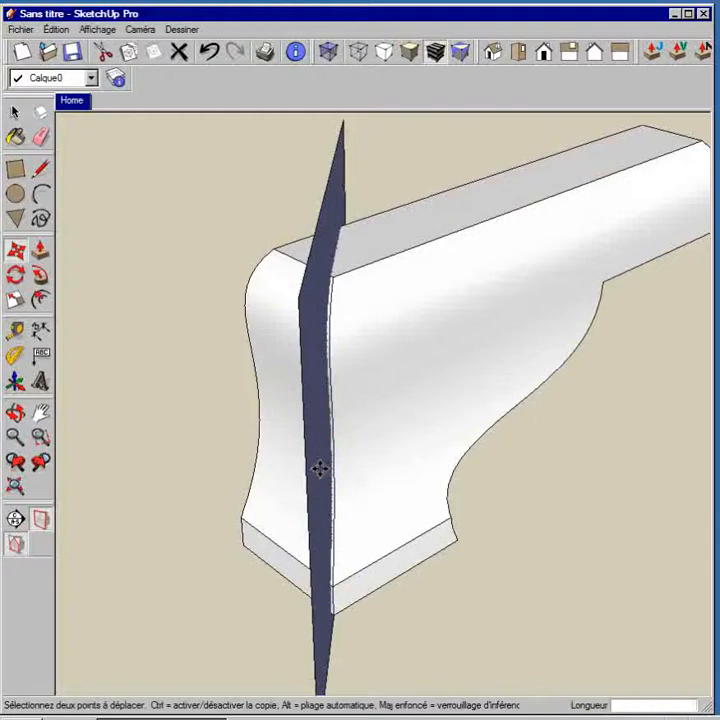
left_click(319, 469)
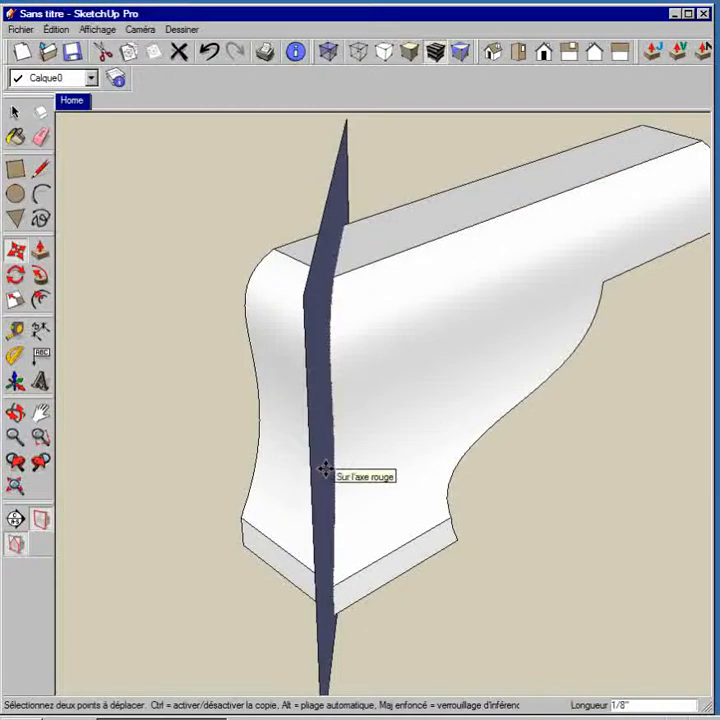
left_click(326, 469)
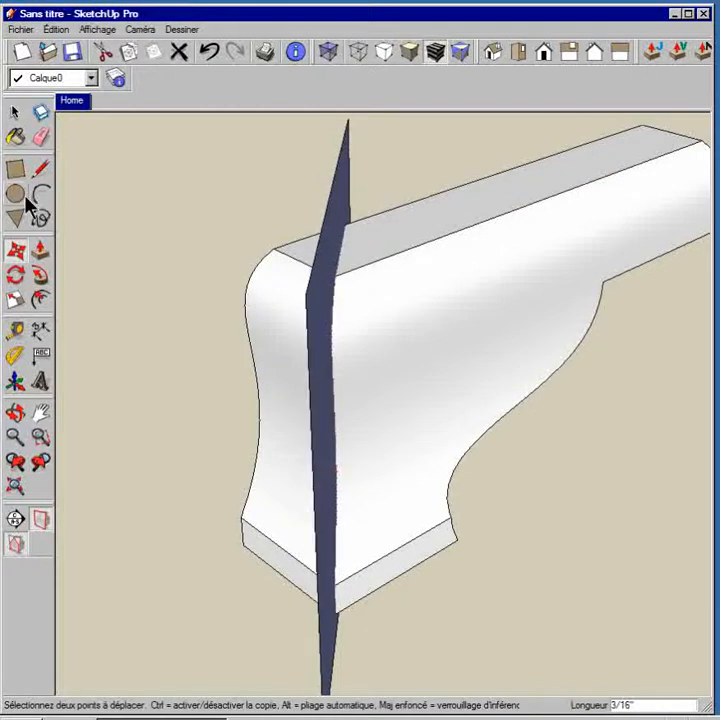
Explode the foot's group into loose geometry.
left_click(17, 116)
middle_click_drag(141, 310, 201, 358)
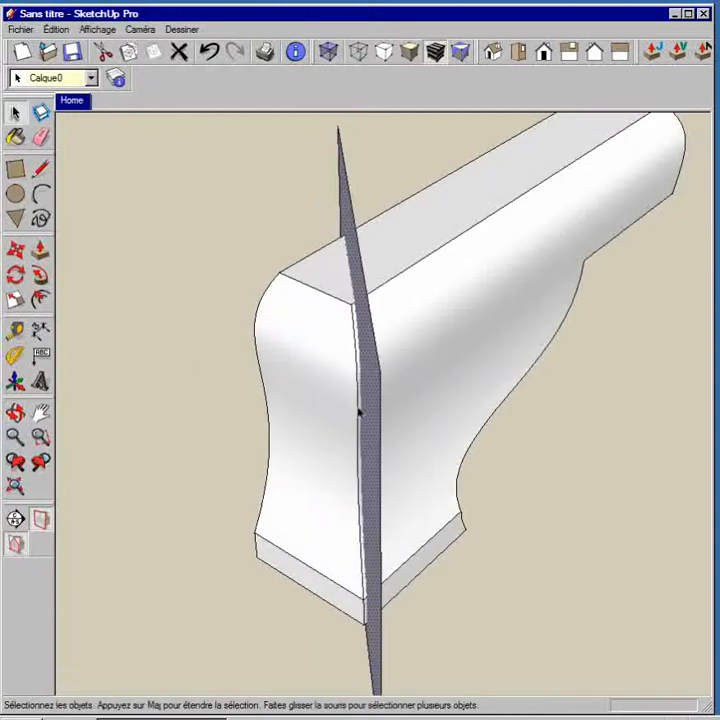
middle_click_drag(249, 421, 444, 575)
middle_click_drag(505, 538, 432, 516)
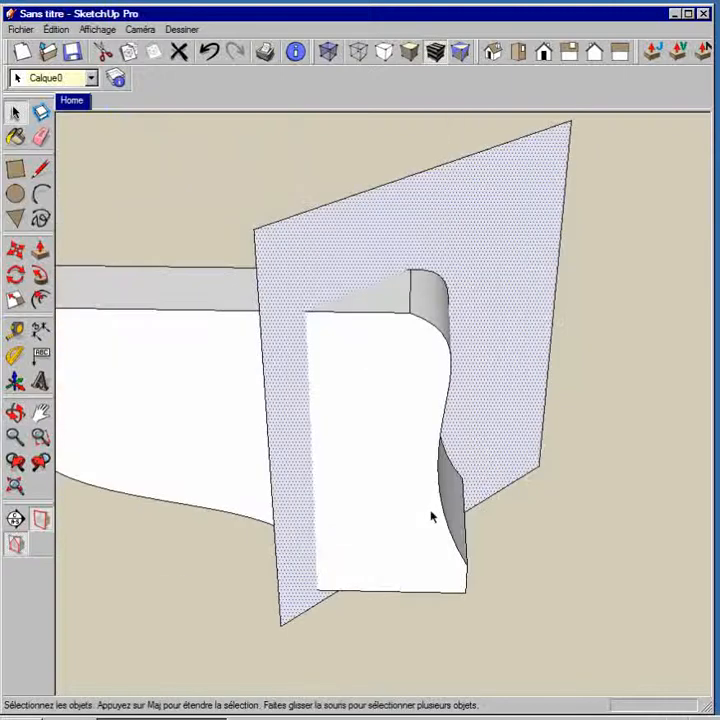
right_click(158, 375)
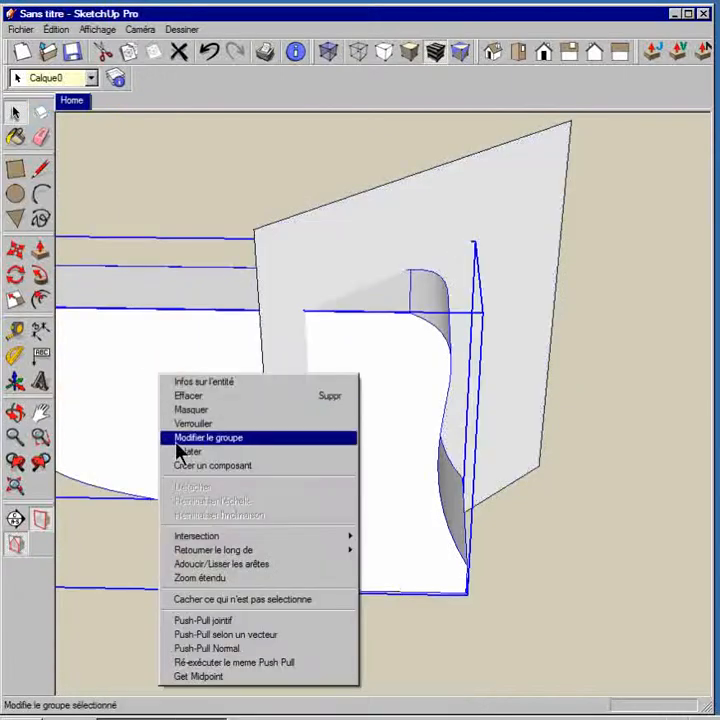
left_click(190, 456)
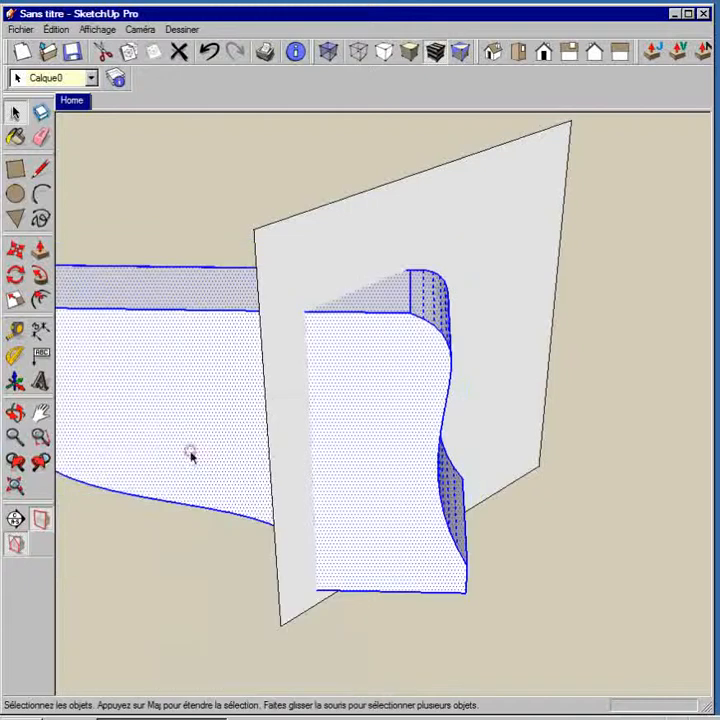
Intersect the angled plane and its edges with the foot's inner side face.
triple_click(217, 400)
left_click(180, 174)
left_click(362, 229)
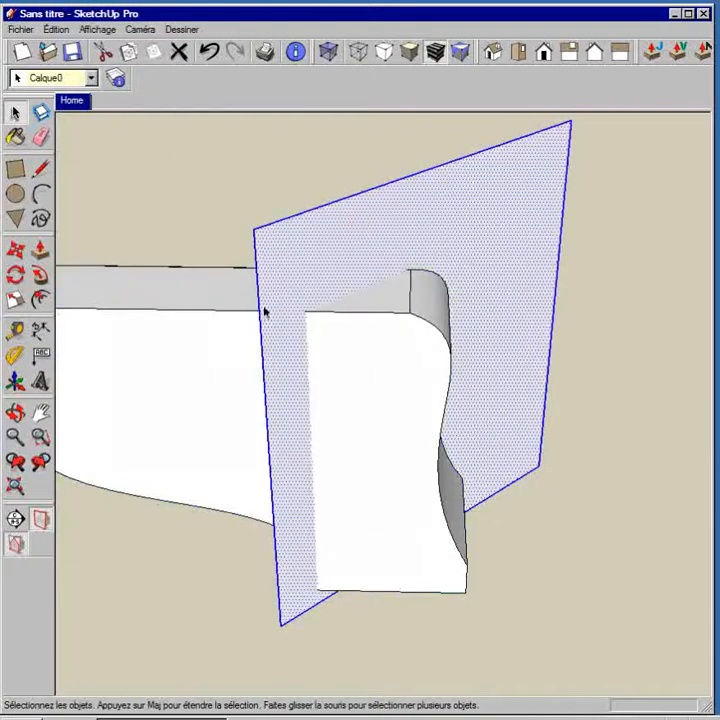
double_click(180, 397, "ctrl")
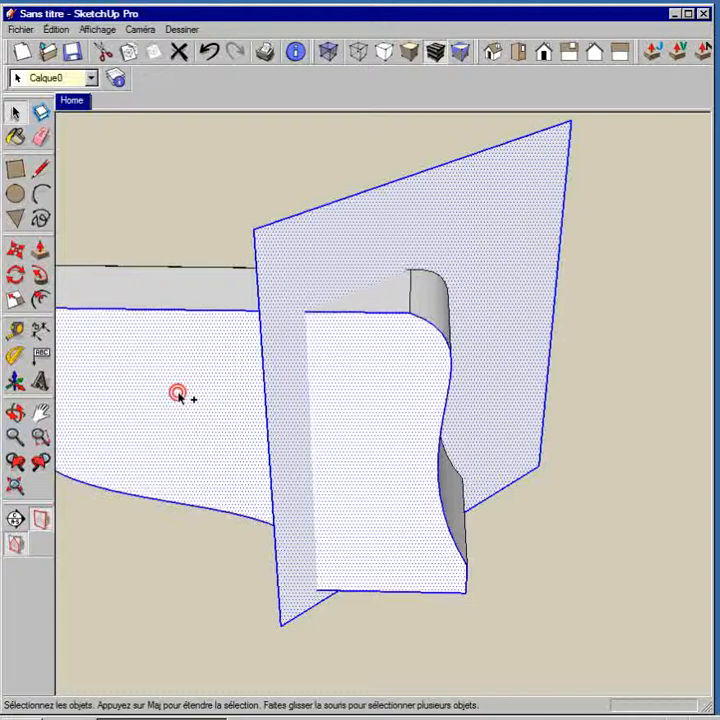
right_click(381, 364)
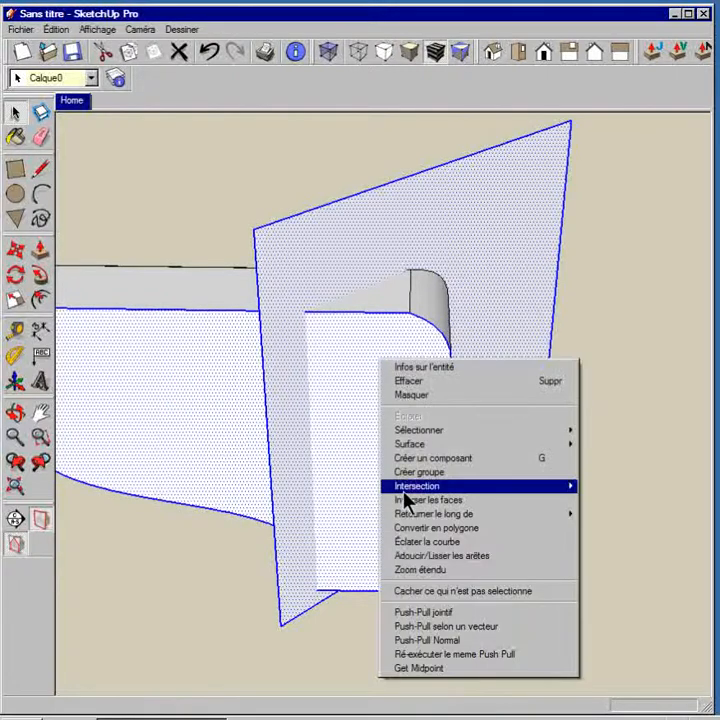
mouse_move(413, 487)
left_click(668, 503)
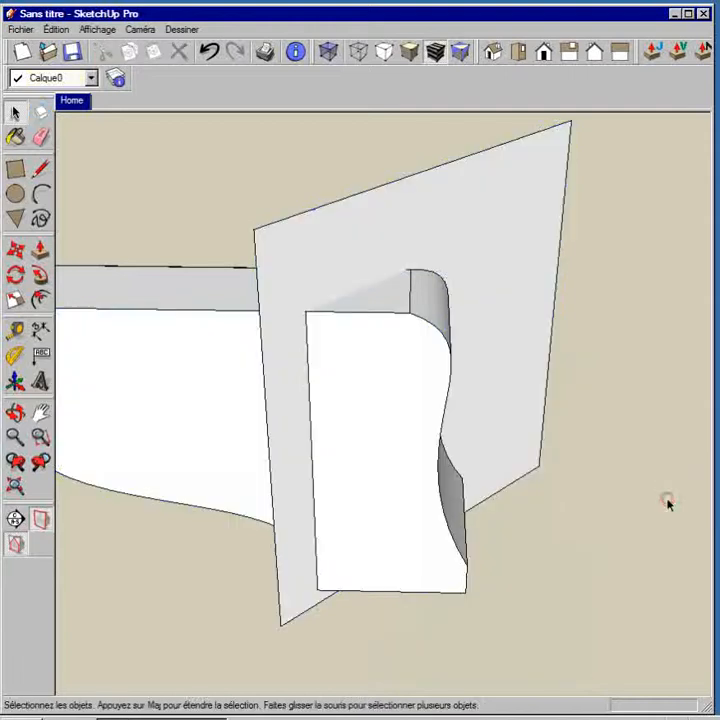
Try removing the face of the angled plane after the intersection.
middle_click_drag(581, 489, 226, 500)
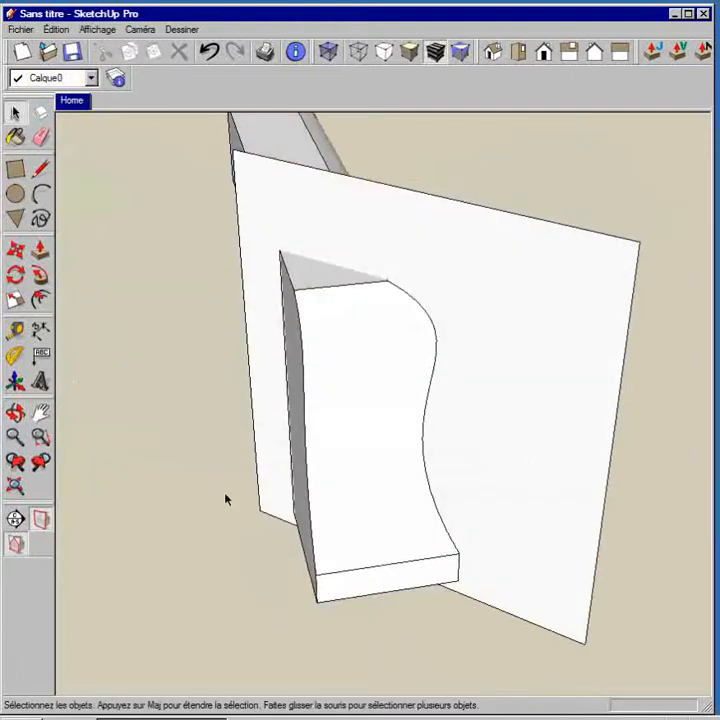
left_click(538, 476)
key("Delete")
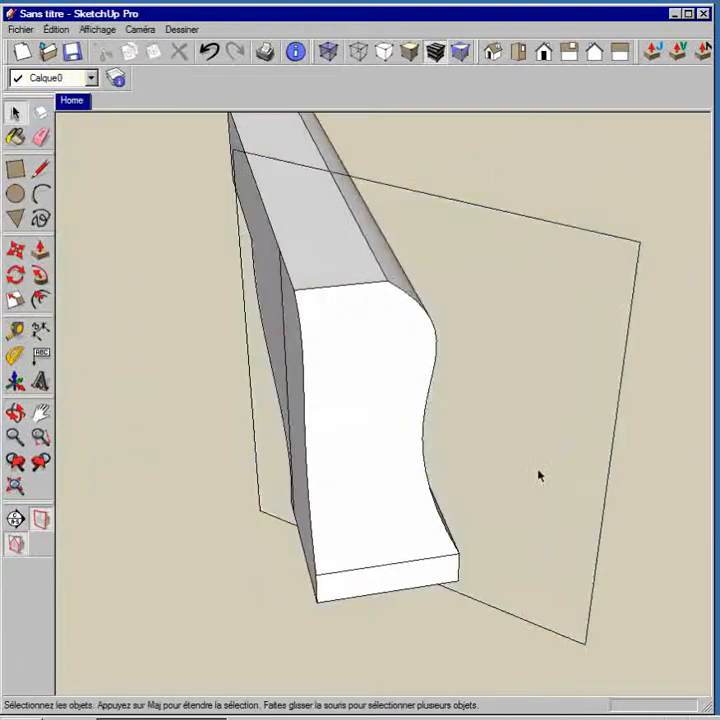
Delete the angled plane's face around the foot, keeping its outline and the mitre intersection lines.
middle_click_drag(538, 474, 362, 497)
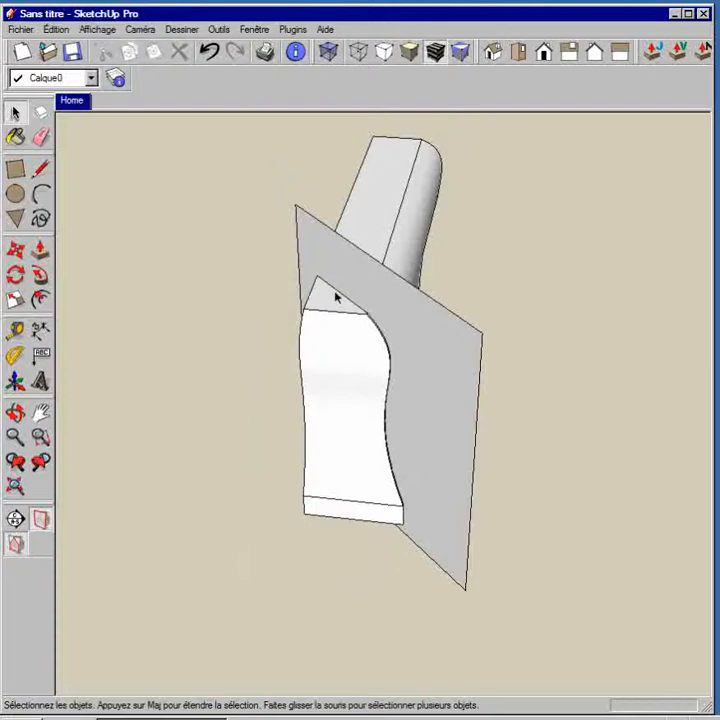
middle_click_drag(405, 305, 338, 305)
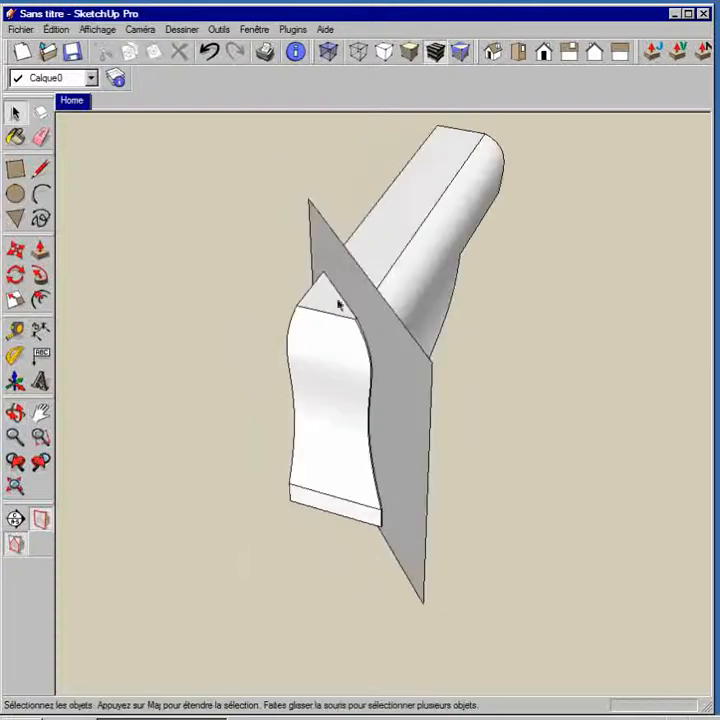
left_click(324, 245)
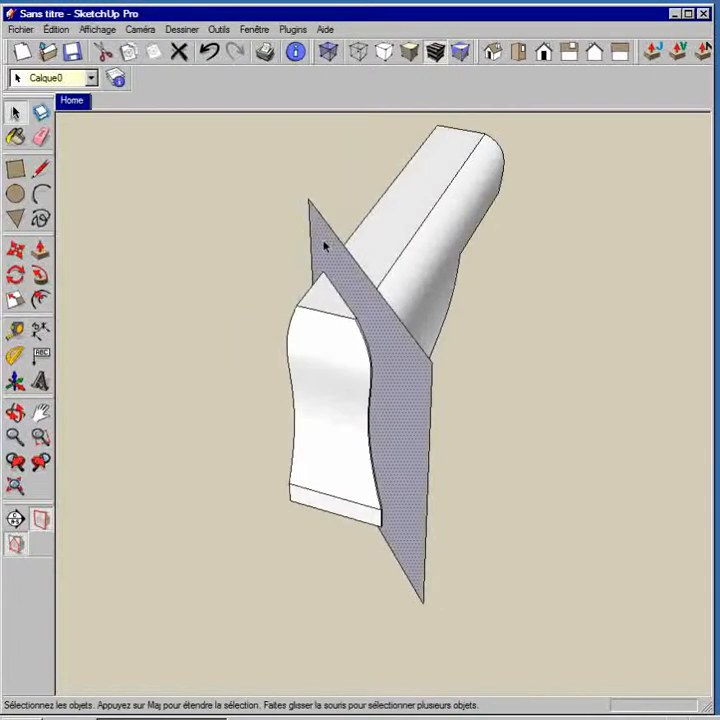
key("Delete")
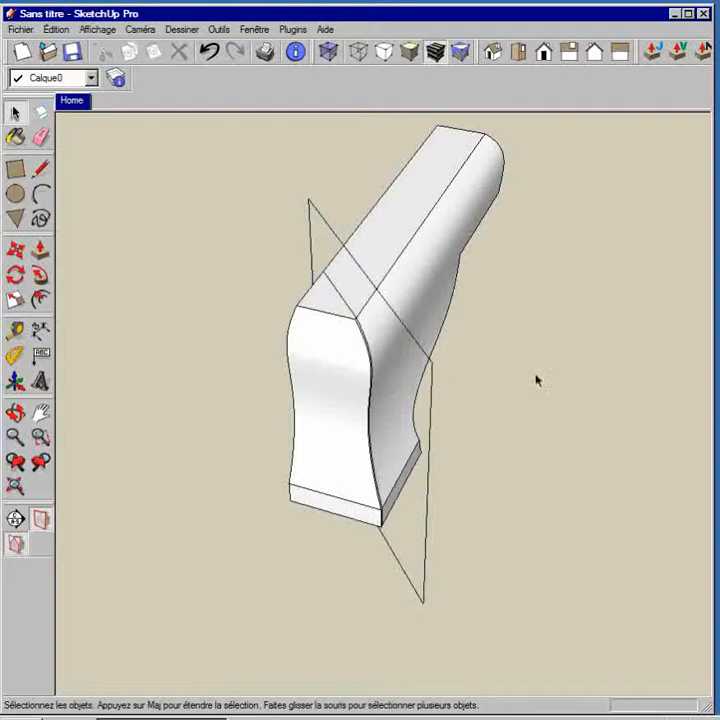
Delete the front end portion of the foot beyond the 45° mitre line.
middle_click_drag(537, 380, 464, 368)
middle_click_drag(389, 399, 345, 281)
key("space")
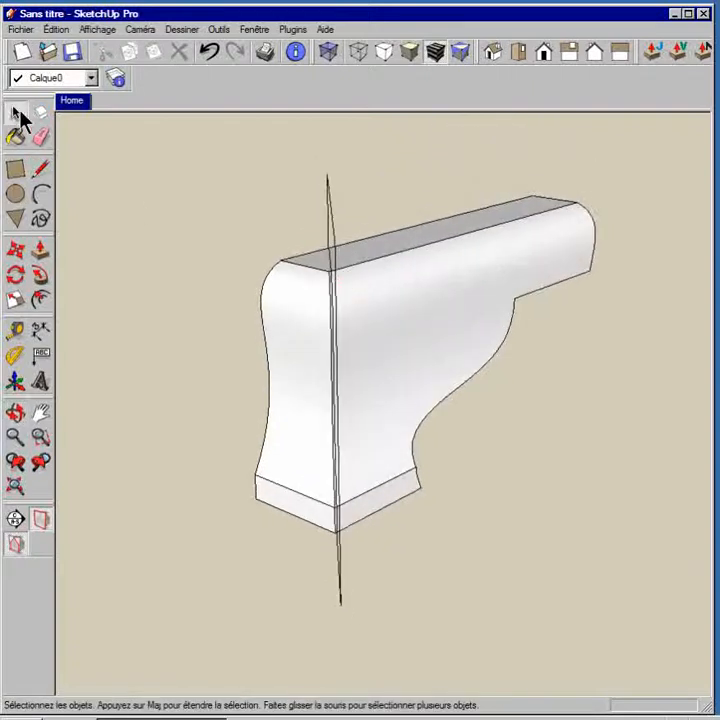
left_click_drag(309, 543, 243, 228)
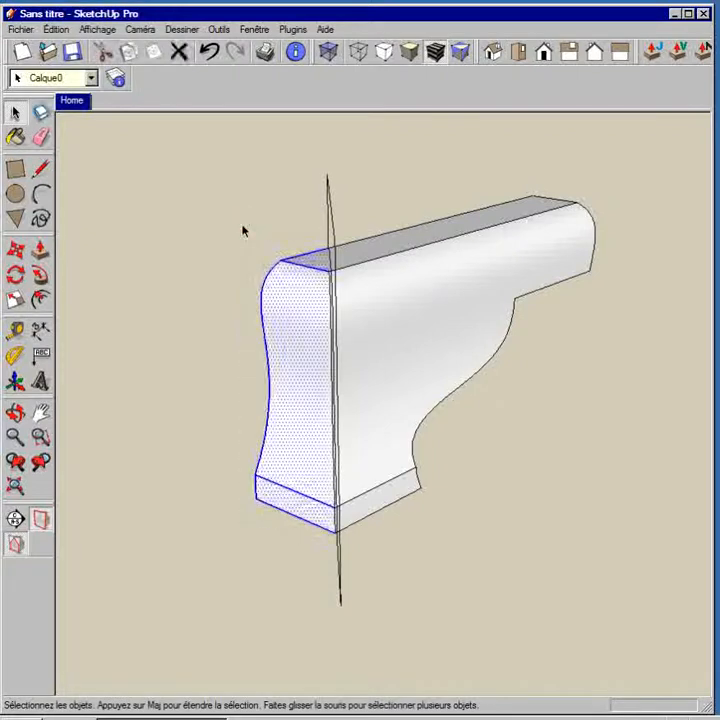
key("Delete")
Delete the four leftover outline edges of the cutting plane around the mitred foot.
middle_click_drag(233, 339, 543, 374)
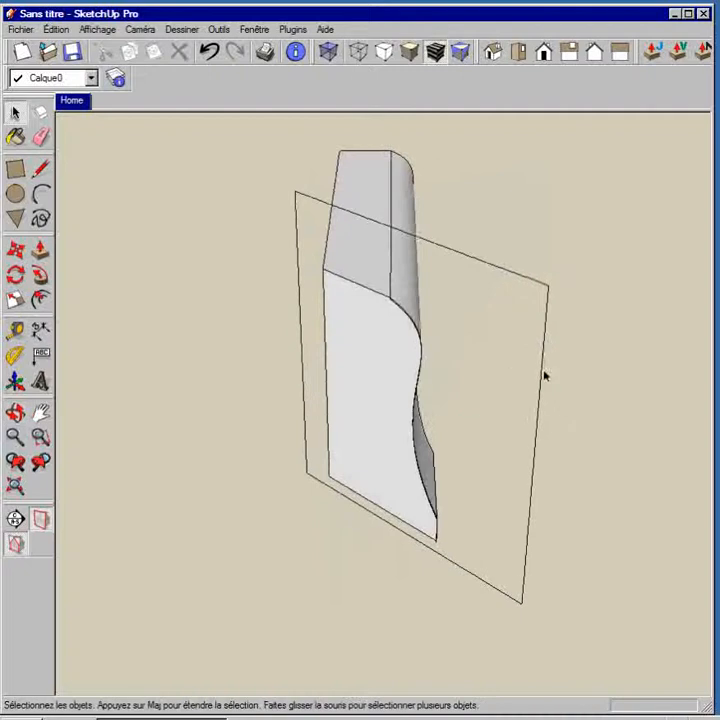
left_click_drag(572, 375, 529, 257)
key("Delete")
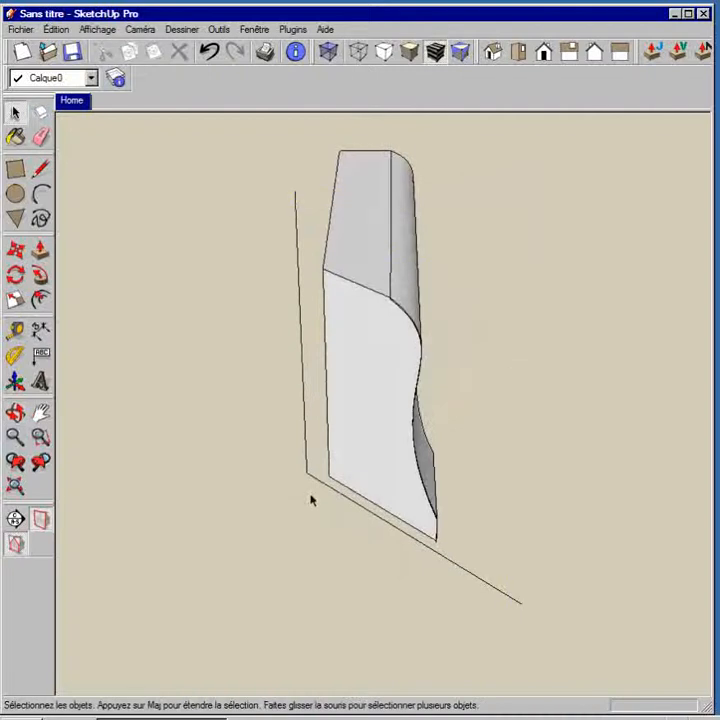
left_click_drag(309, 478, 300, 464)
key("Delete")
Copy the entire mitred foot to a clear spot behind the original, about 23 1/8" away.
middle_click_drag(363, 517, 262, 503)
mouse_move(344, 470)
middle_mouse_down()
mouse_move(416, 427)
mouse_move(434, 405)
mouse_move(427, 373)
mouse_move(362, 397)
mouse_move(472, 384)
mouse_move(276, 418)
mouse_move(236, 523)
middle_mouse_up()
scroll(236, 523, "down", 1)
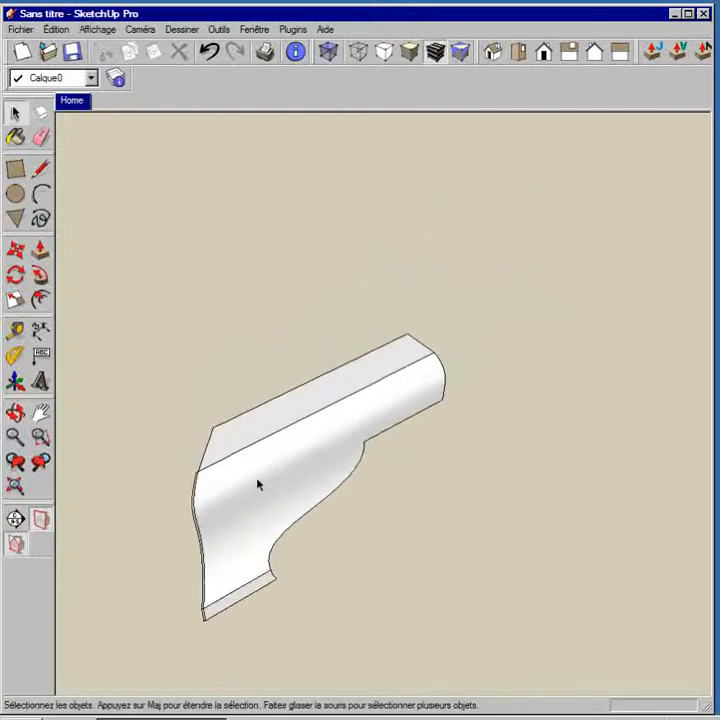
triple_click(257, 482)
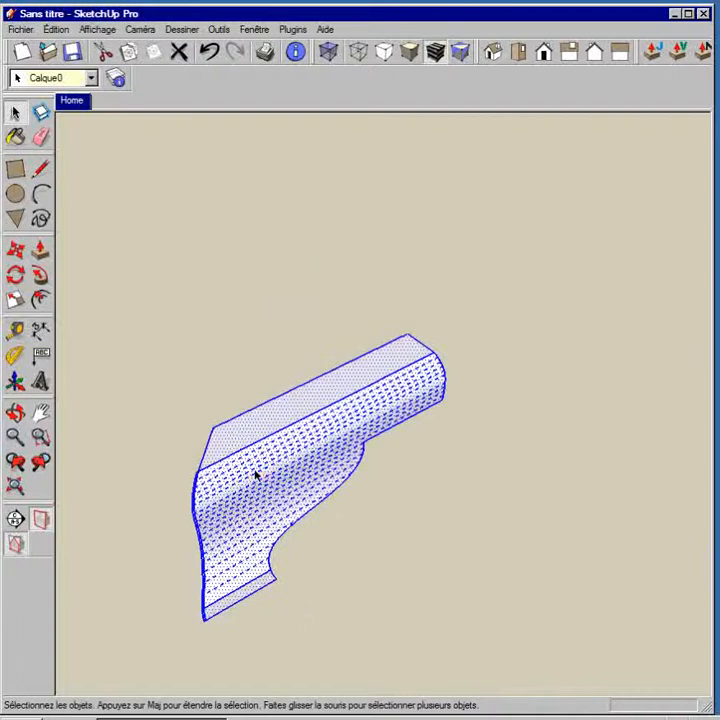
key("m")
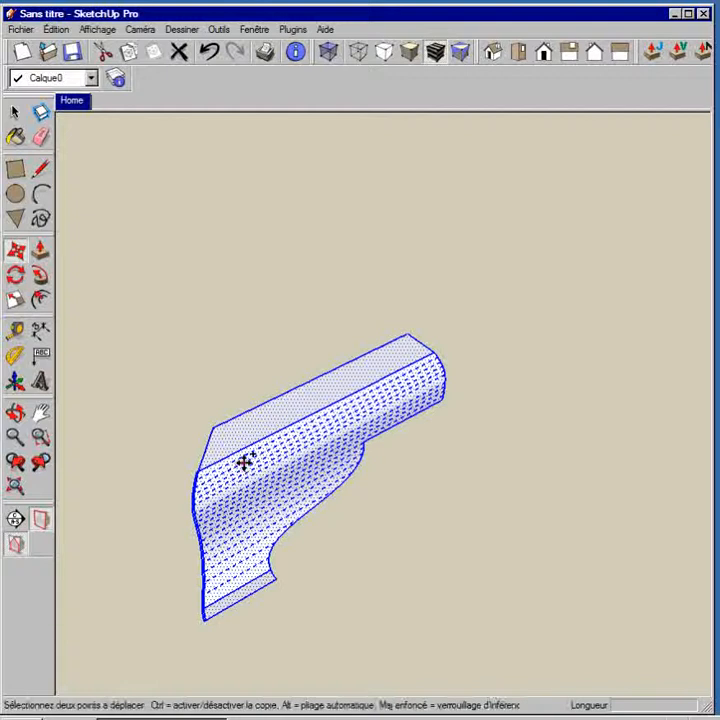
left_click(230, 445, "ctrl")
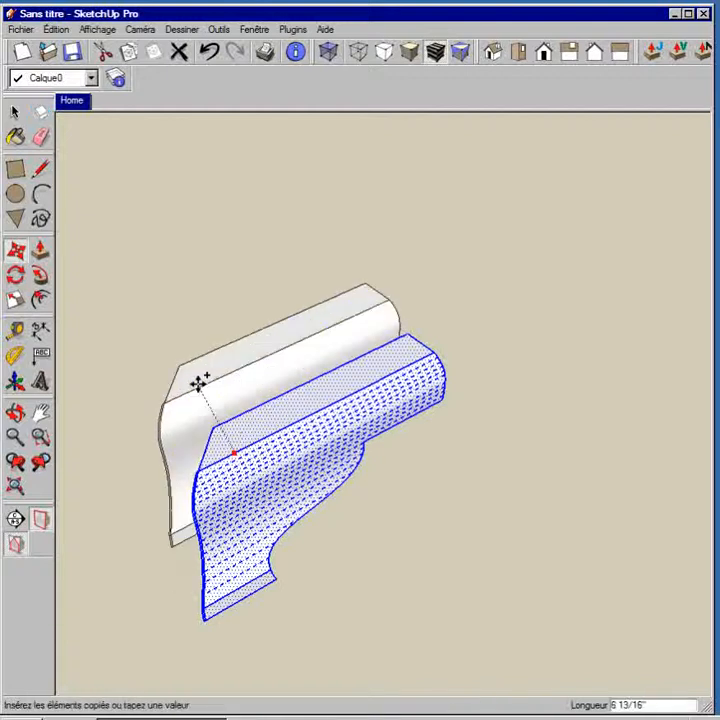
left_click(106, 260)
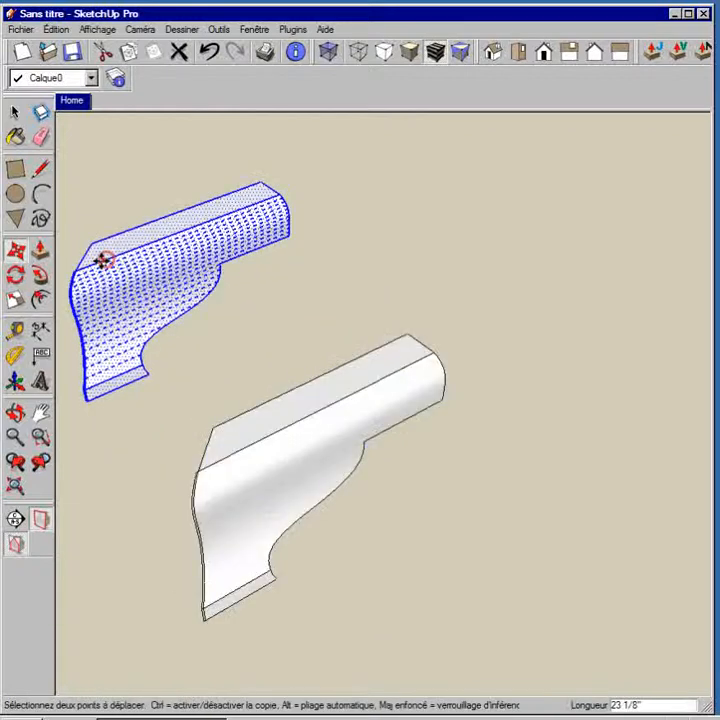
Copy the original mitred foot about 24 3/4" along the red axis, beyond its square end.
left_click(14, 112)
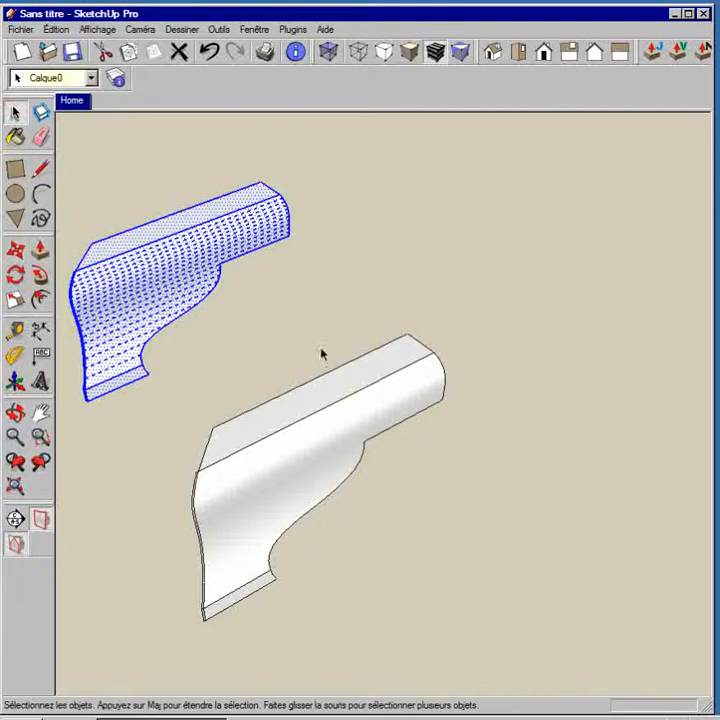
left_click(294, 326)
triple_click(296, 440)
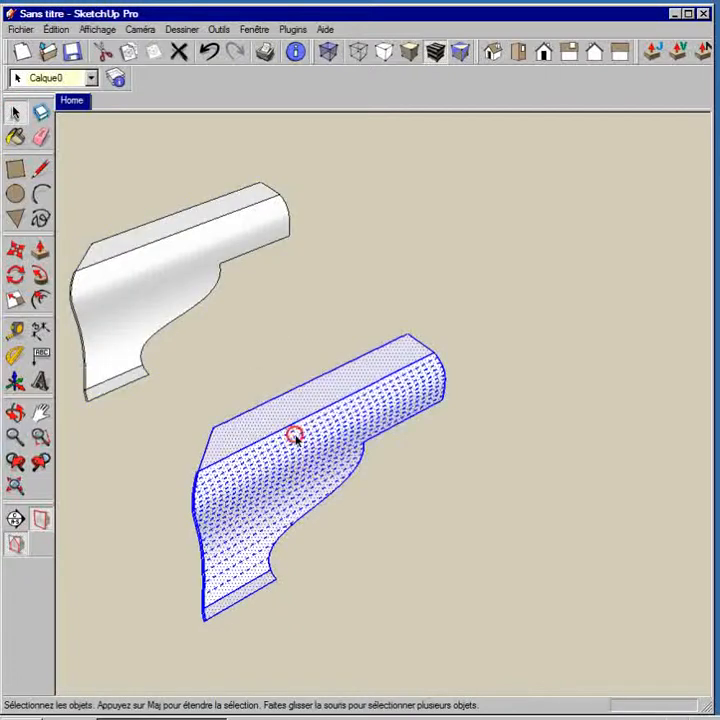
key("m")
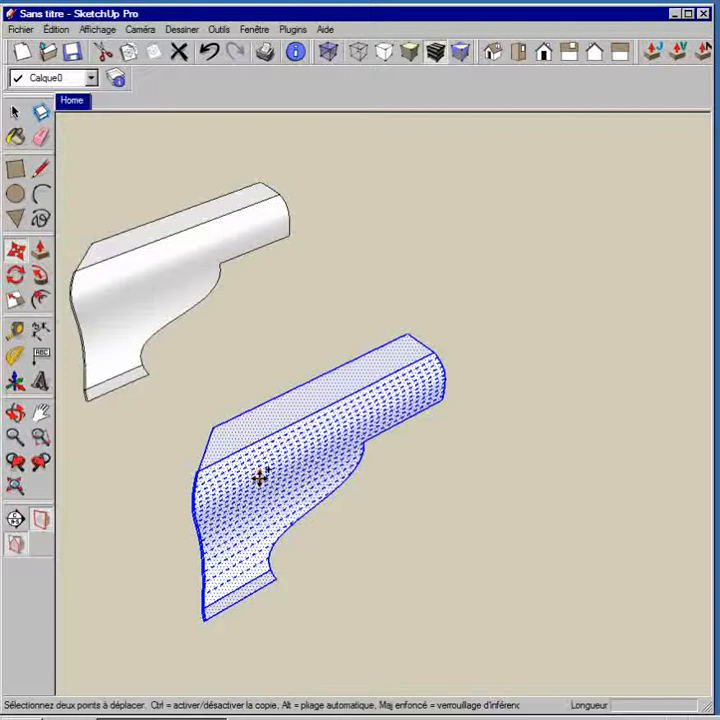
left_click(258, 485)
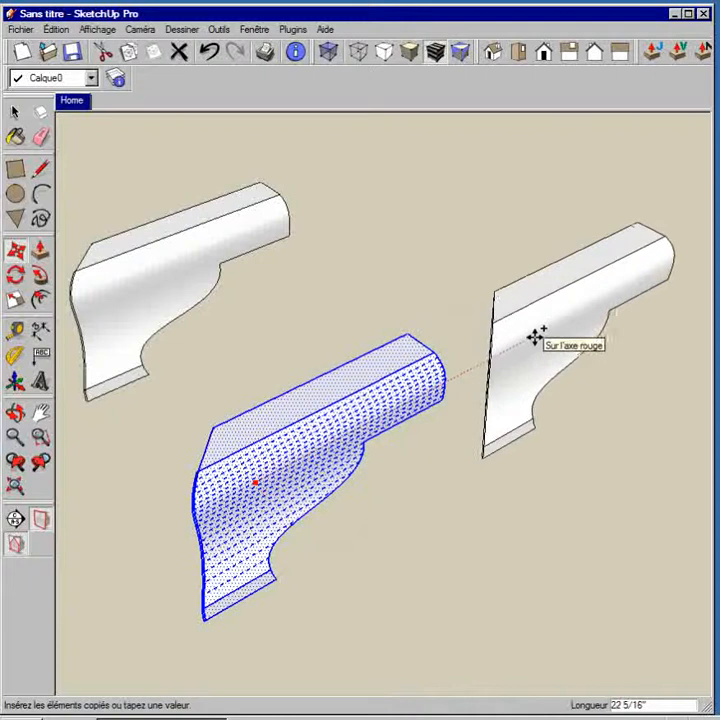
left_click(561, 322)
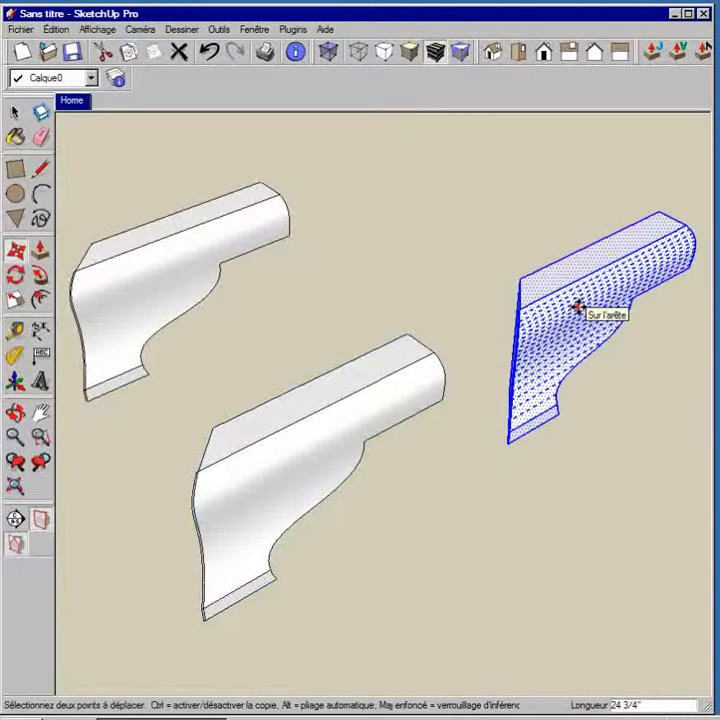
Flip the new copy lengthwise and move it so its square end meets the original foot's square end.
right_click(580, 307)
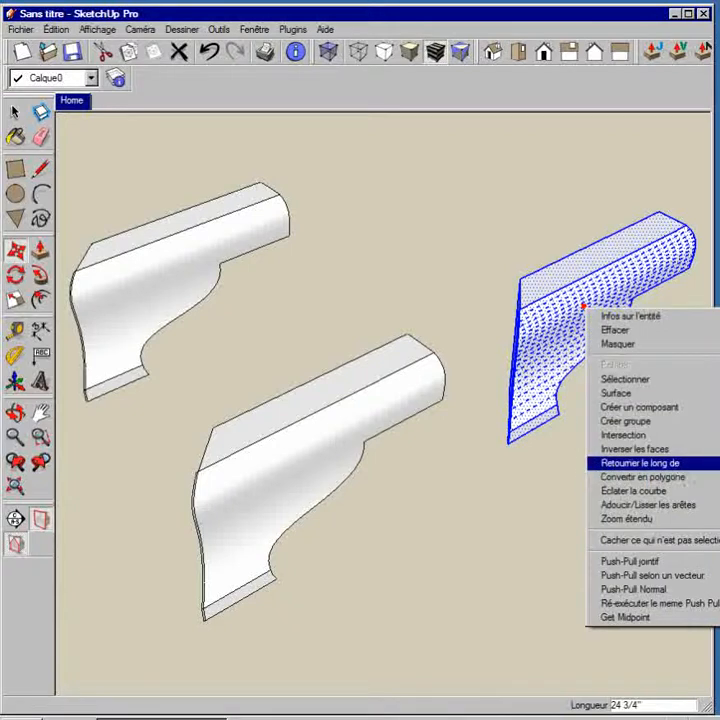
left_click(719, 465)
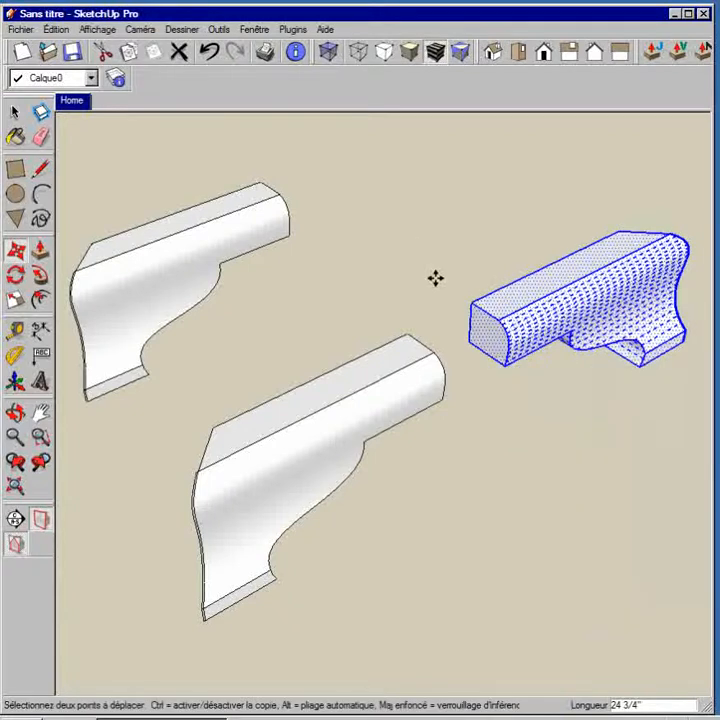
left_click(474, 305)
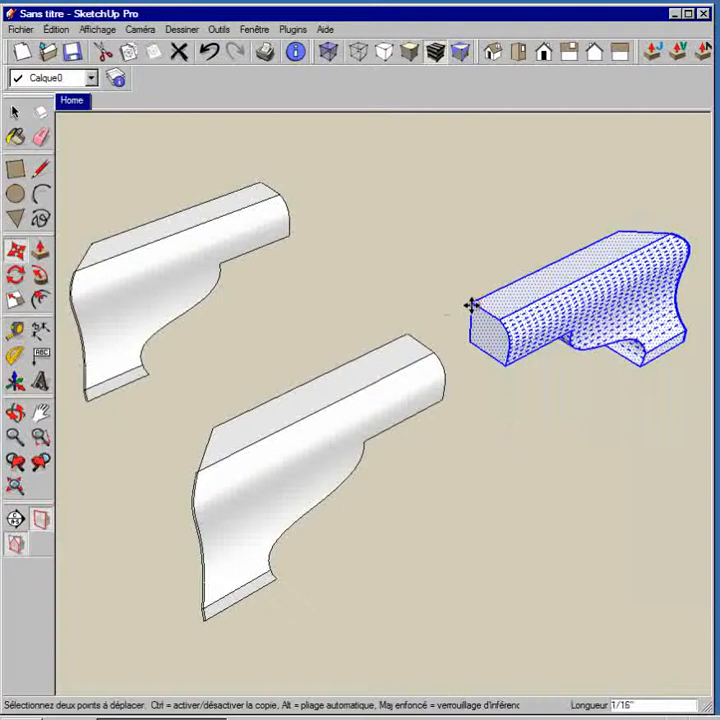
left_click(406, 334)
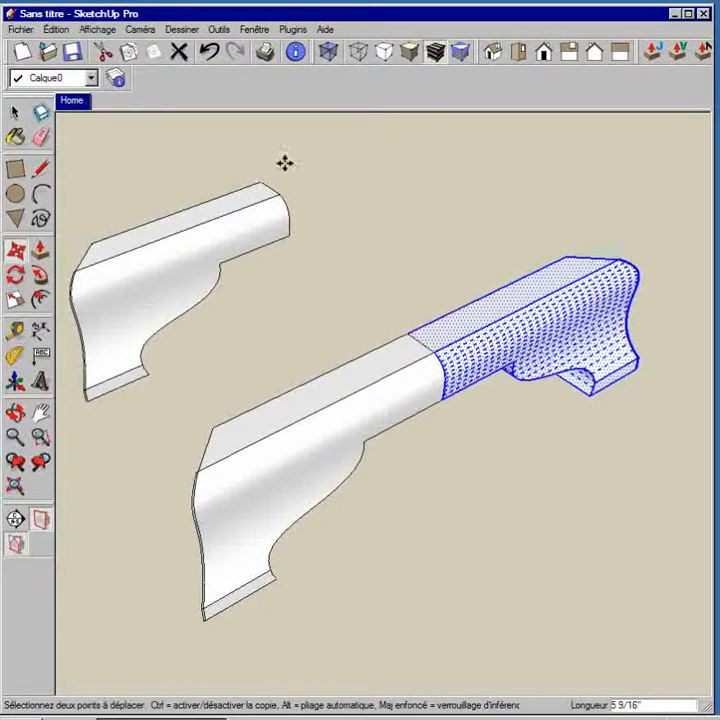
Erase the seam edges between the two joined feet in wireframe display, then restore the shaded display.
left_click(361, 55)
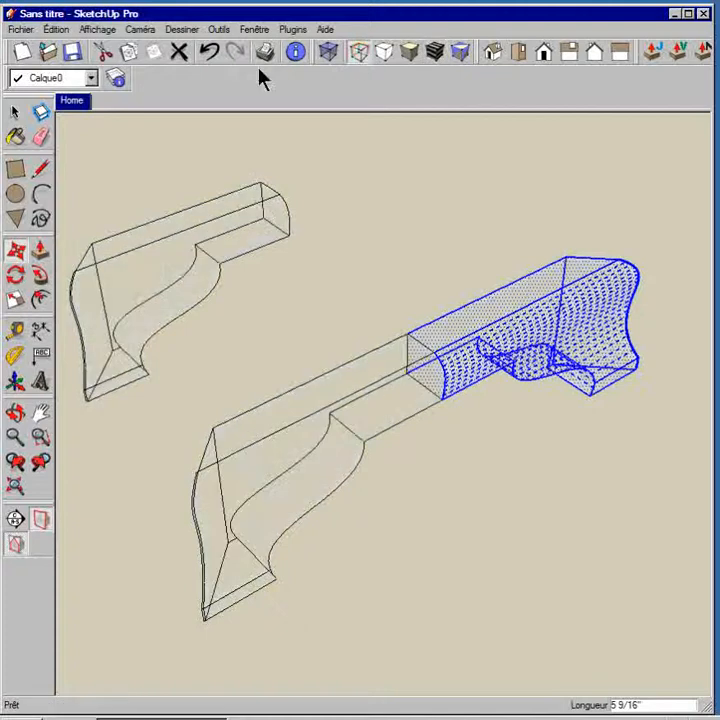
left_click(40, 137)
left_click(427, 343)
left_click(420, 344)
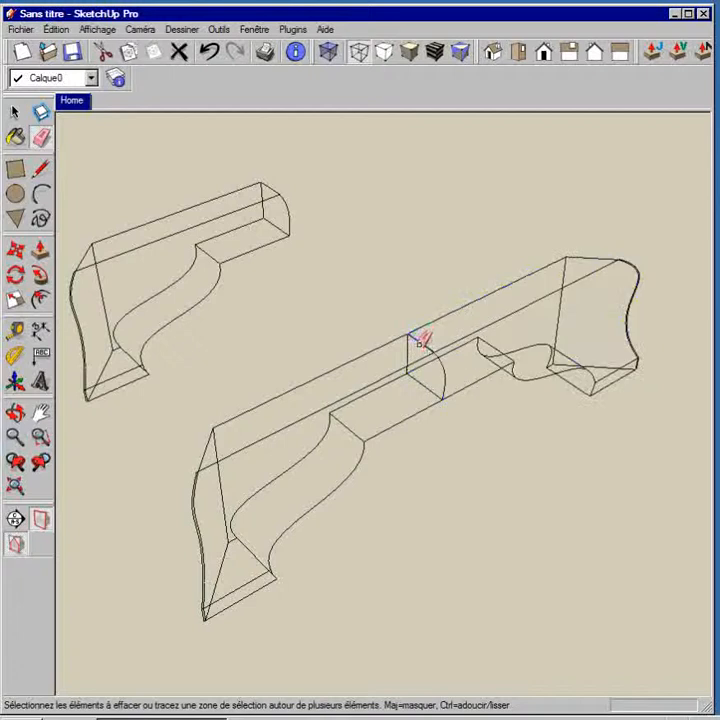
left_click(410, 350)
left_click(418, 383)
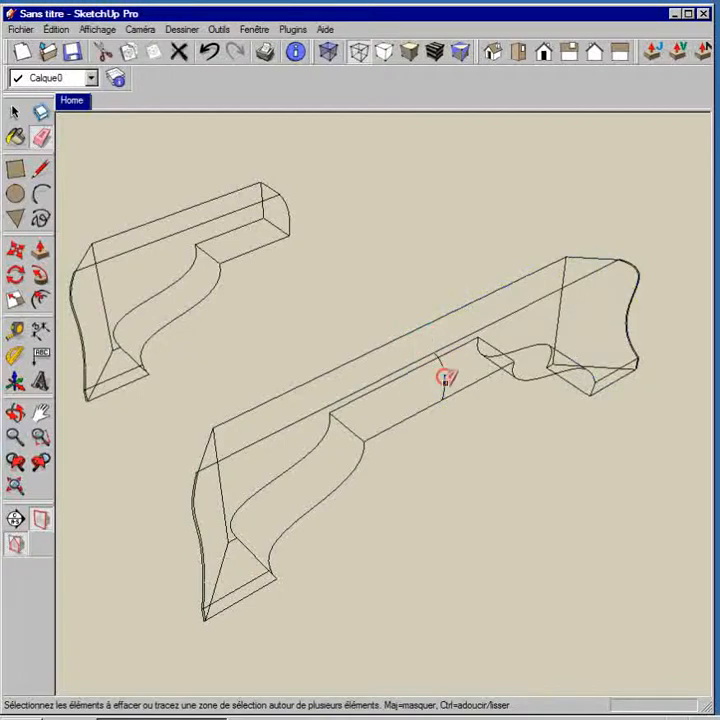
left_click(445, 384)
scroll(443, 384, "up", 5)
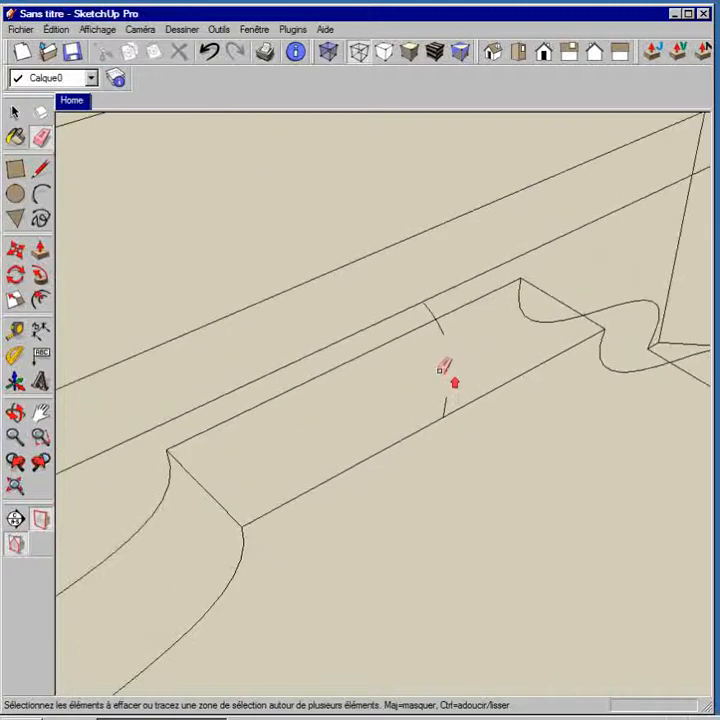
left_click(439, 324)
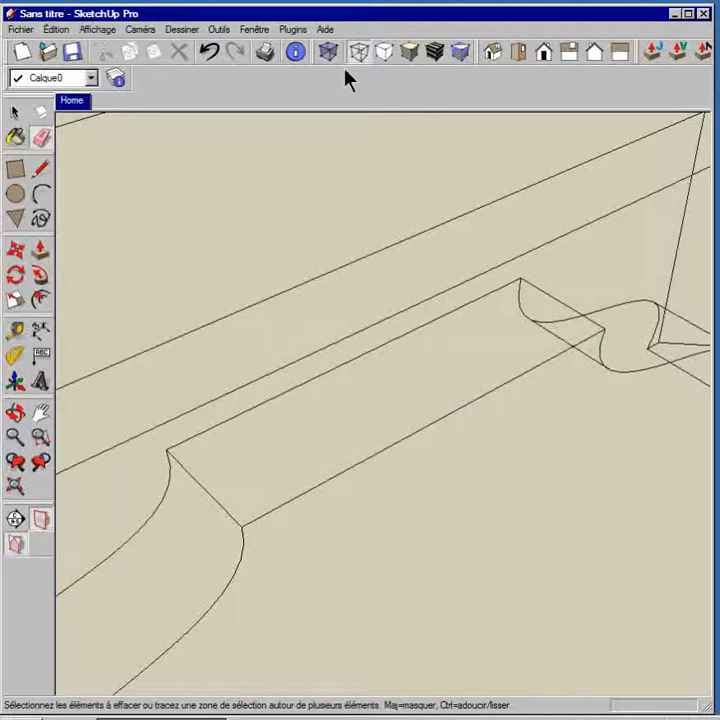
left_click(412, 52)
Dimension the joined front plinth's overall length between the outer bottom corners of its two feet.
scroll(395, 310, "down", 3)
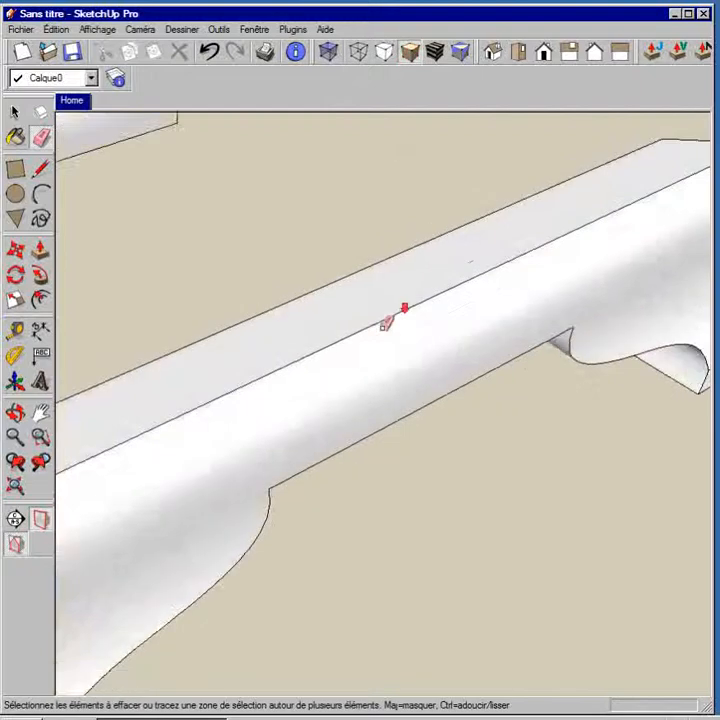
scroll(381, 360, "down", 3)
mouse_move(373, 391)
middle_mouse_down()
mouse_move(469, 381)
mouse_move(465, 395)
mouse_move(345, 386)
middle_mouse_up()
scroll(465, 395, "up", 1)
scroll(465, 395, "down", 2)
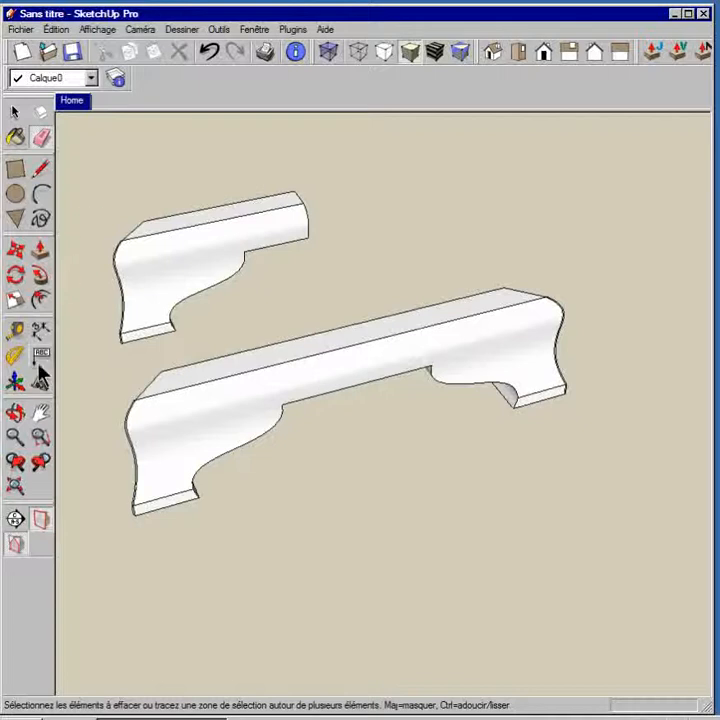
left_click(40, 332)
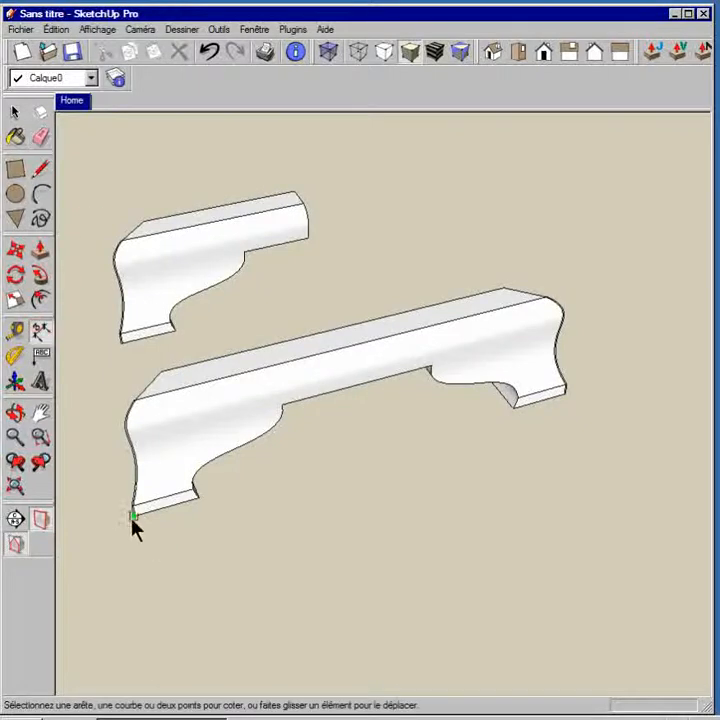
left_click(133, 516)
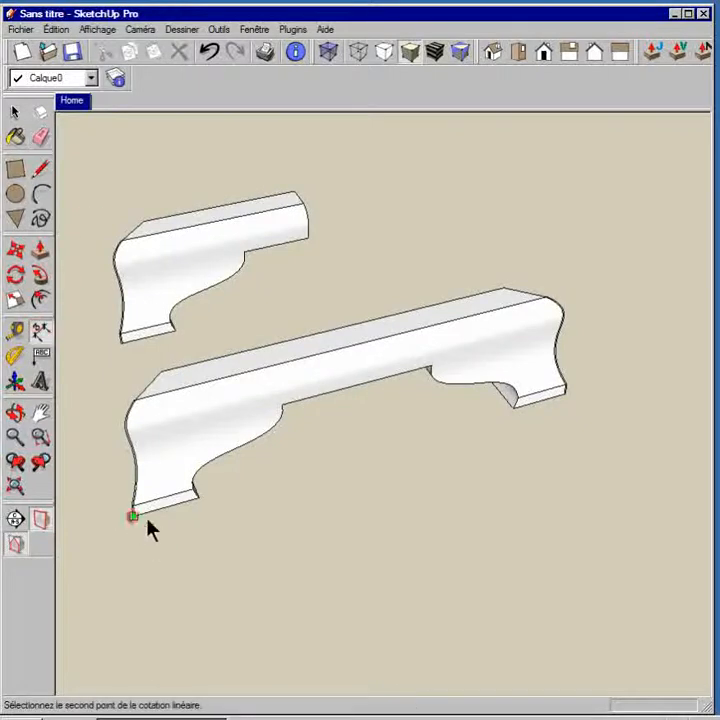
left_click(566, 397)
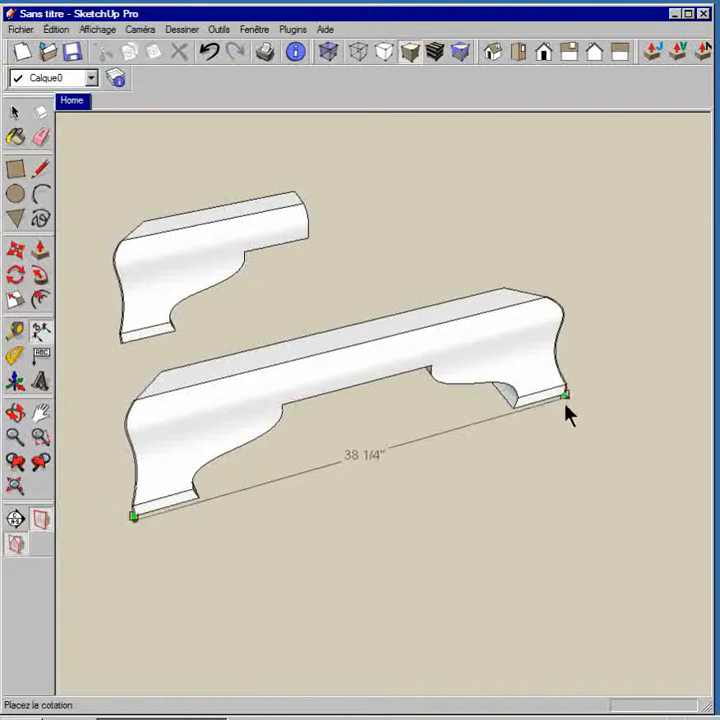
left_click(532, 465)
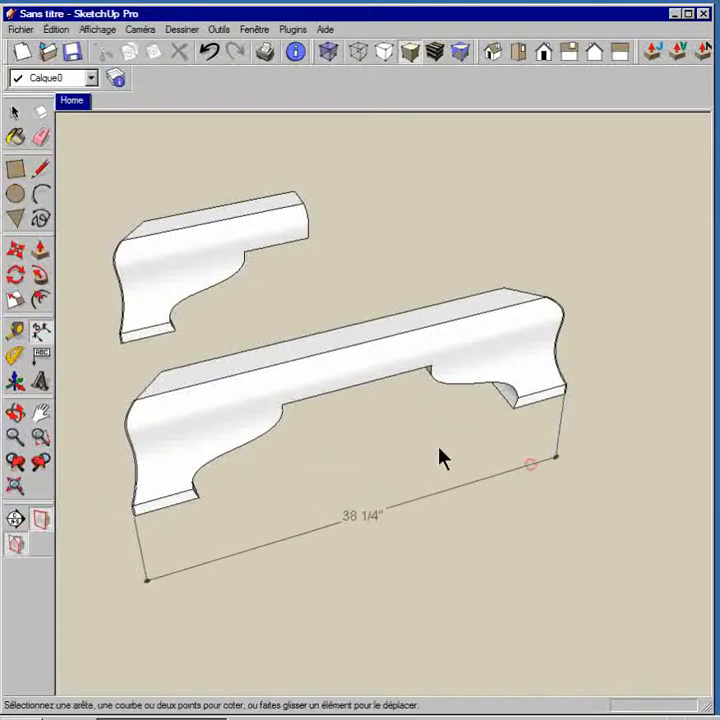
Stretch the front plinth to 50" overall by moving its right foot end 11 3/4" outward along the red axis.
left_click(14, 112)
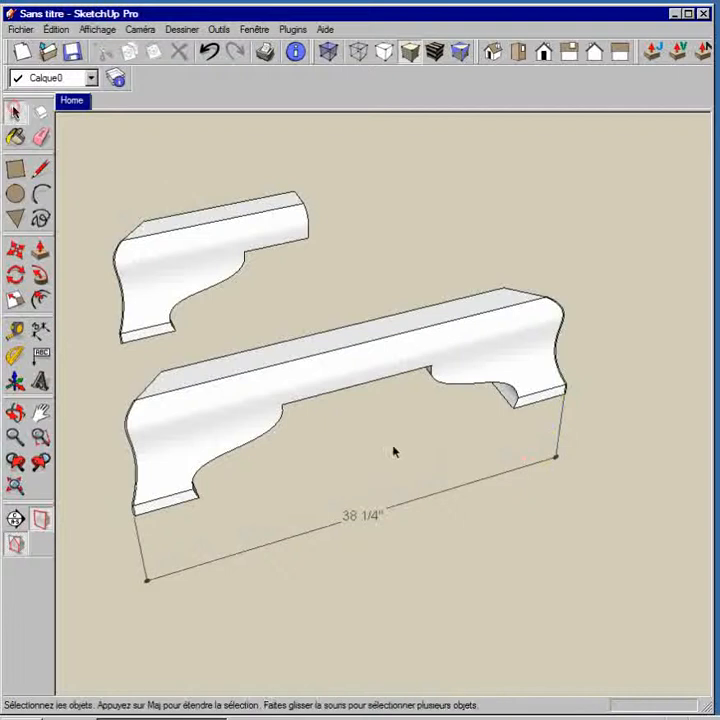
middle_click_drag(394, 452, 274, 440)
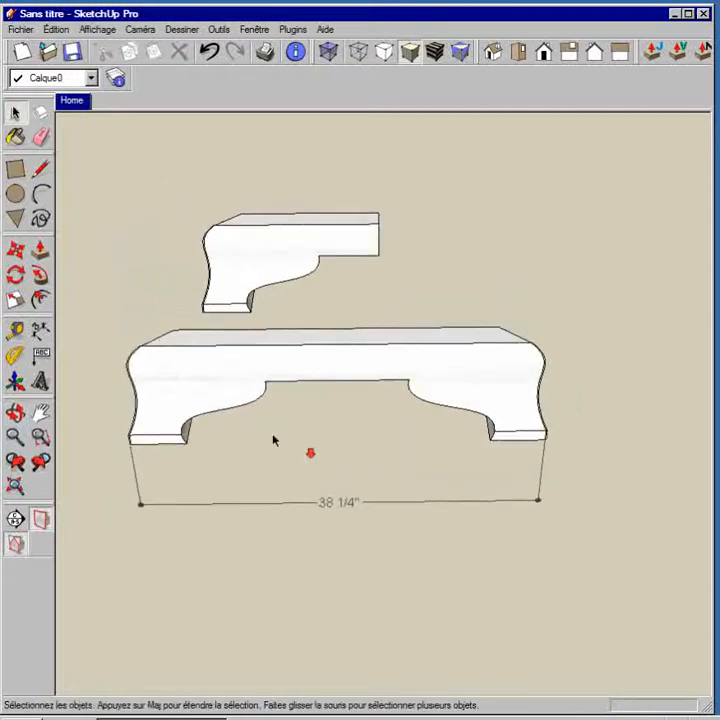
left_click(424, 364)
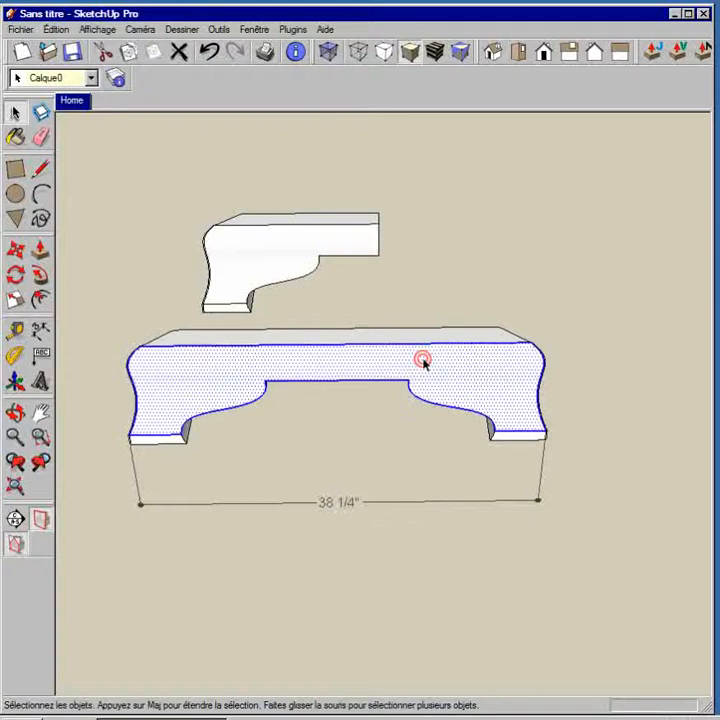
left_click(381, 306)
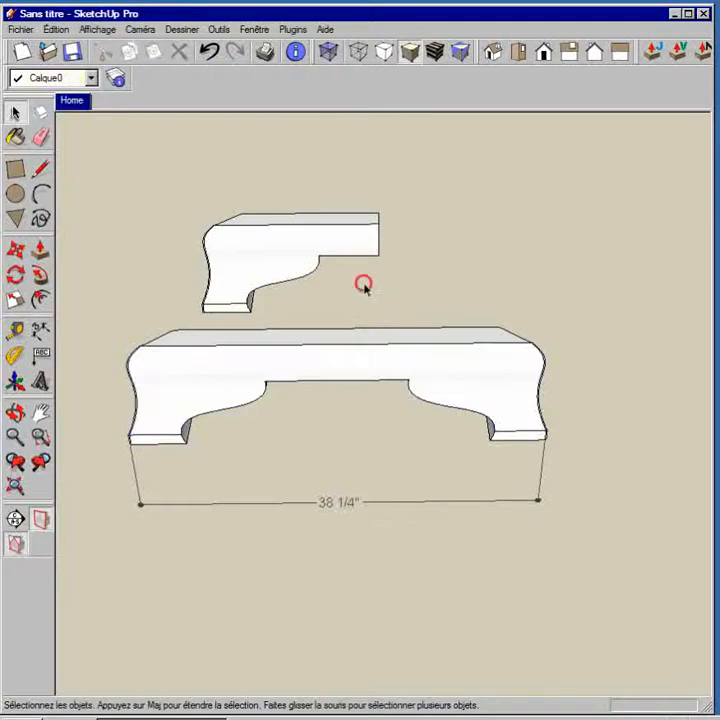
left_click_drag(363, 286, 590, 478)
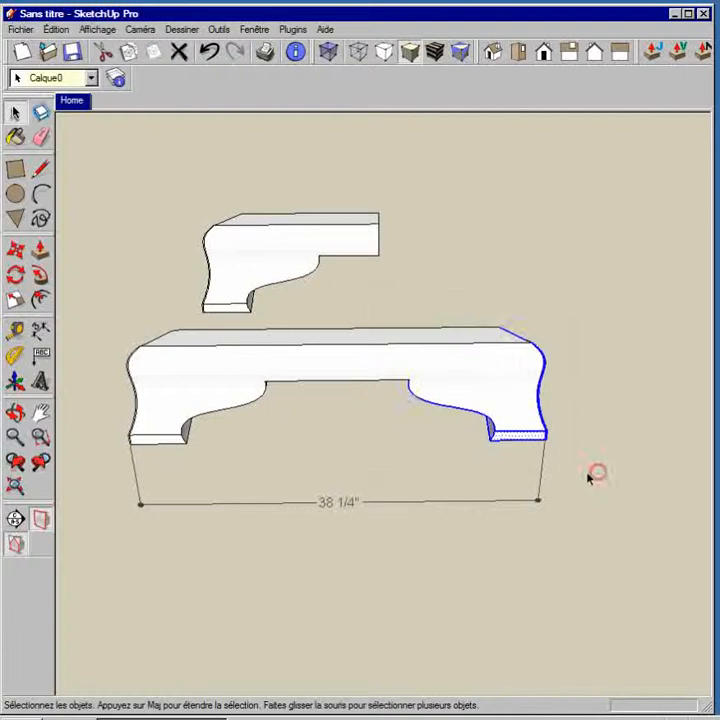
middle_click_drag(590, 478, 519, 272)
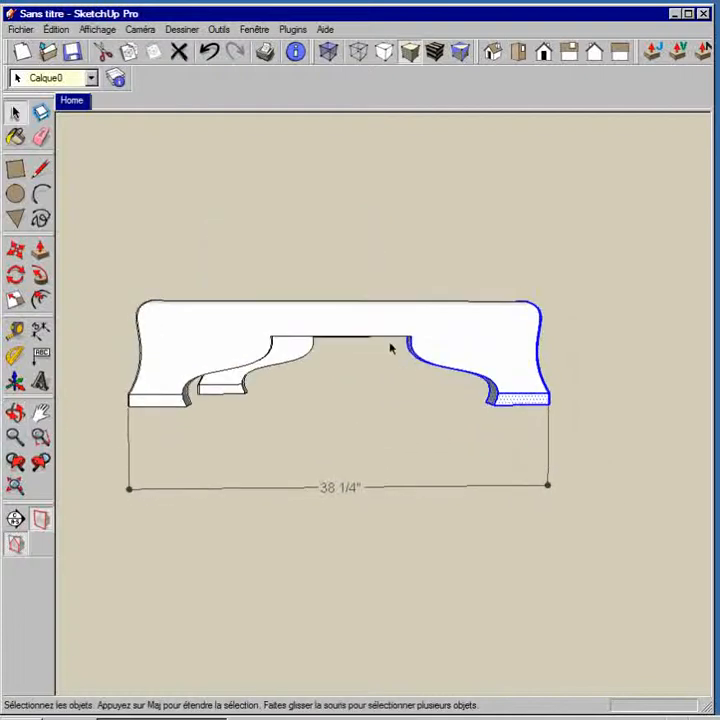
middle_click_drag(508, 346, 493, 405)
key("m")
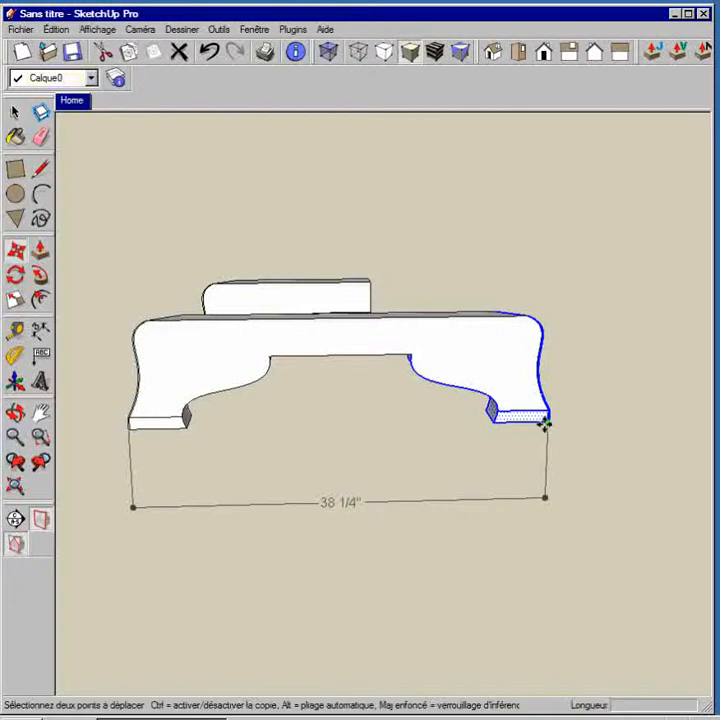
left_click(545, 426)
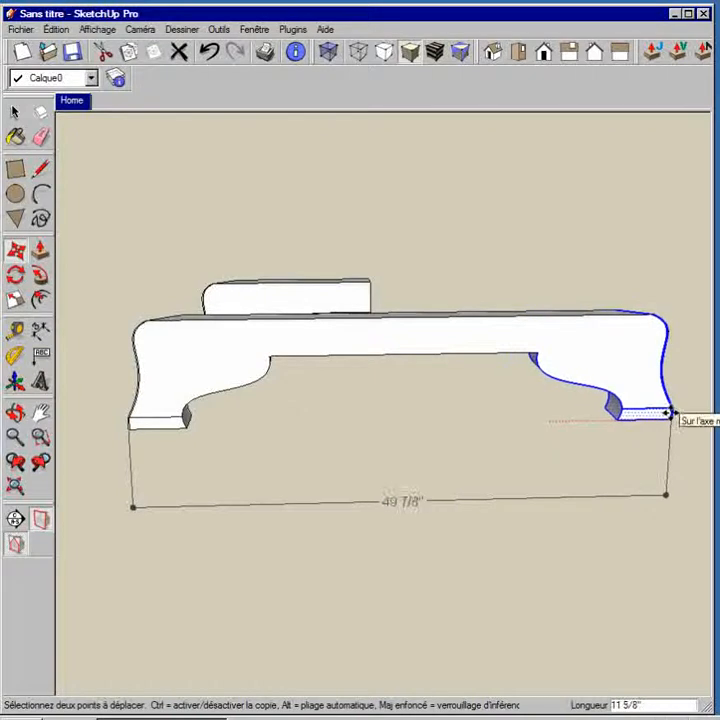
left_click(673, 412)
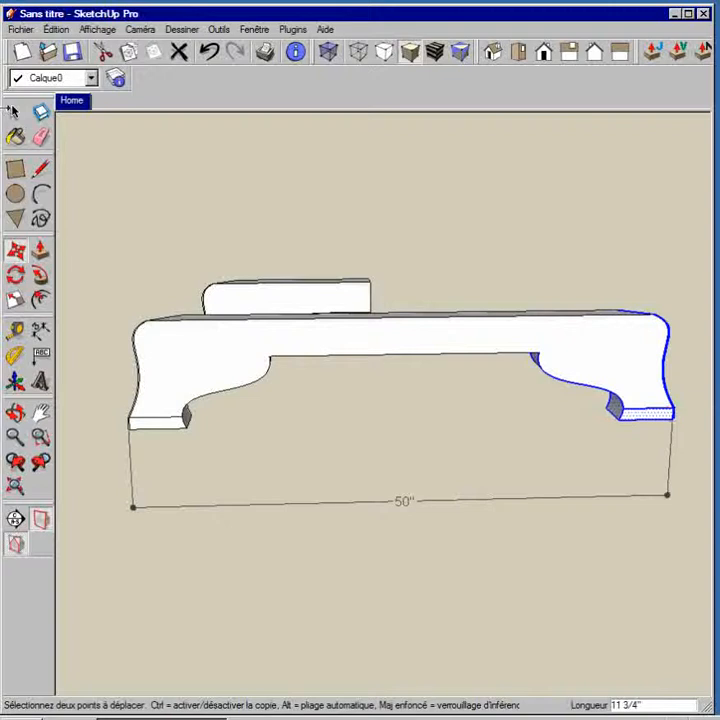
left_click(14, 112)
left_click(147, 195)
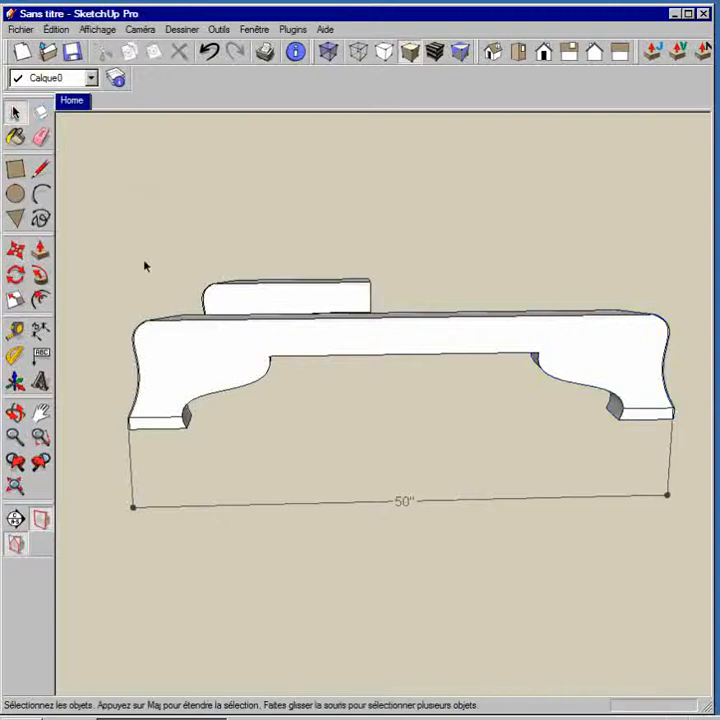
Rotate the spare foot copy 90° horizontally about its upper mitred corner, perpendicular to the front plinth.
middle_click_drag(145, 266, 294, 330)
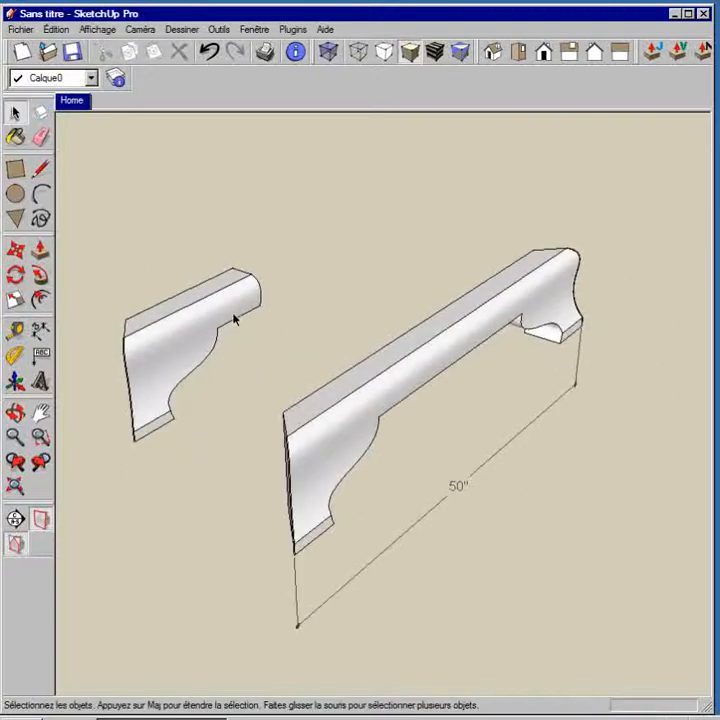
middle_click_drag(234, 318, 196, 329)
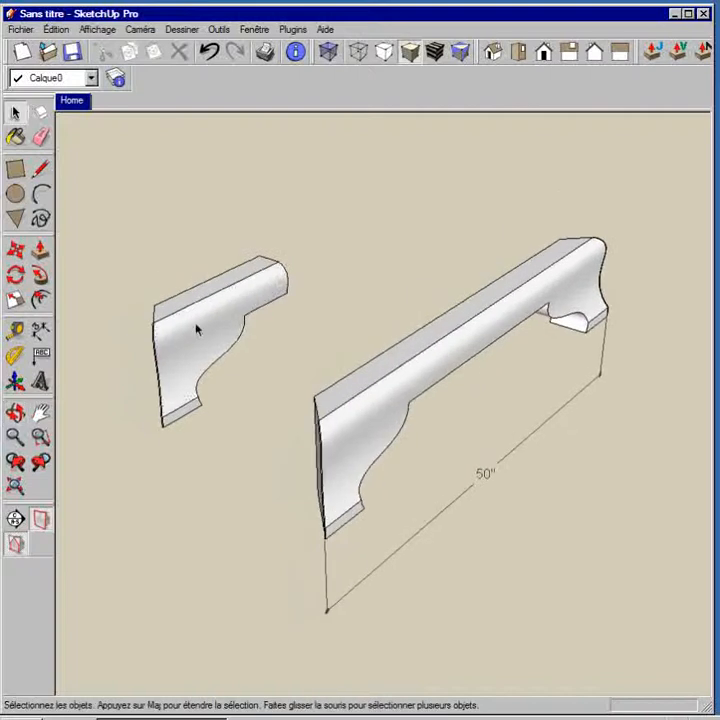
left_click(197, 330)
double_click(197, 330)
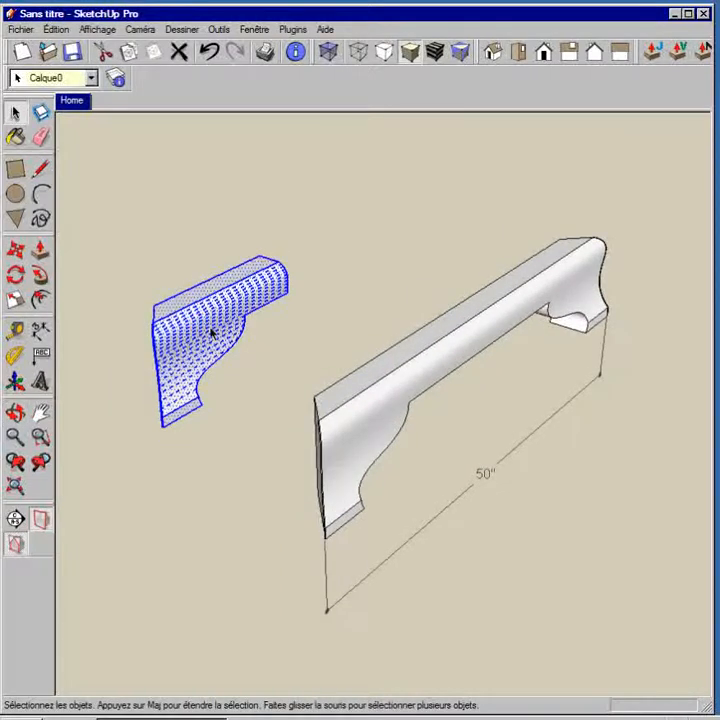
left_click(15, 274)
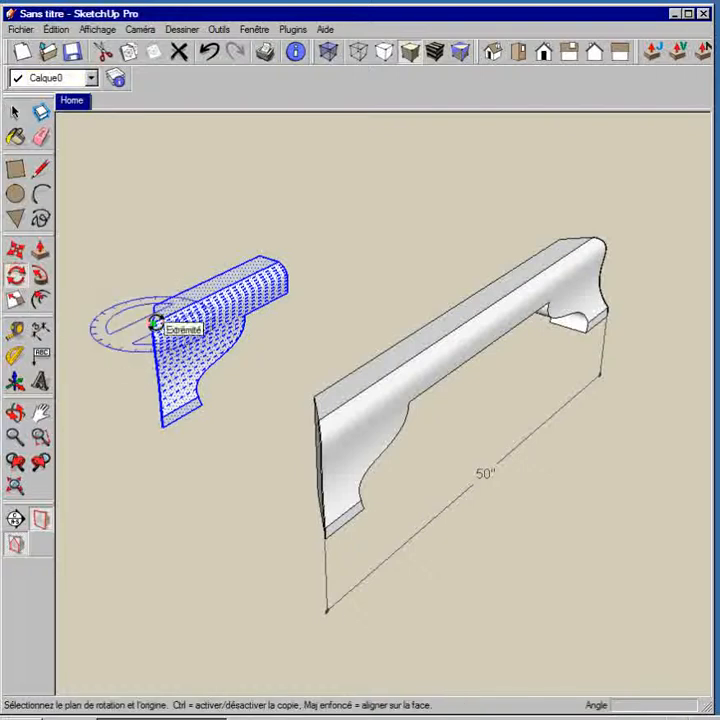
left_click(157, 323)
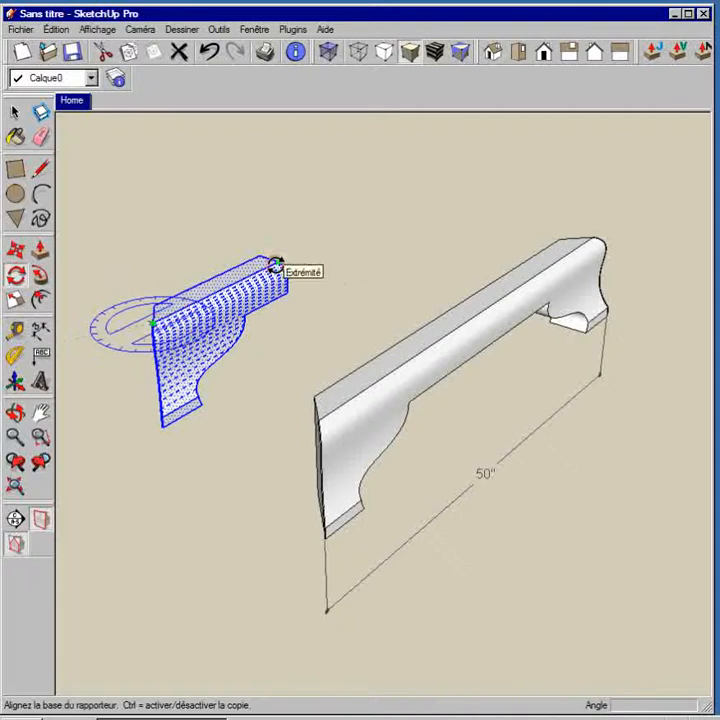
left_click(276, 265)
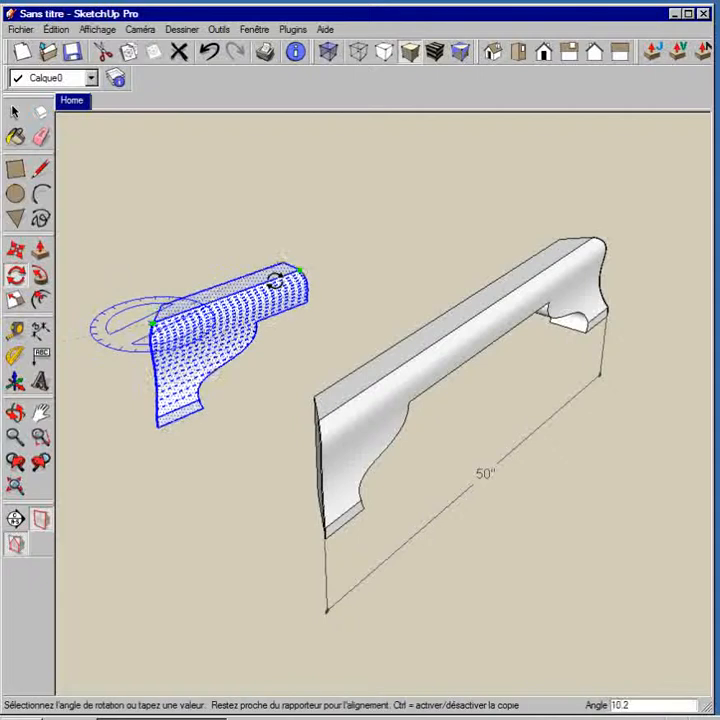
left_click(222, 372)
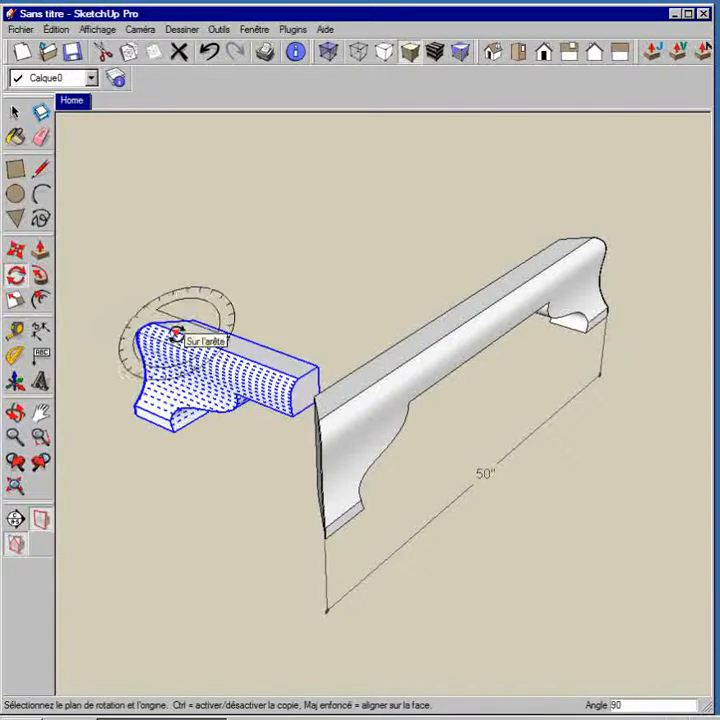
Mirror the rotated foot lengthwise with a scale of -1.00 along the green axis so its mitred end faces the front plinth.
key("s")
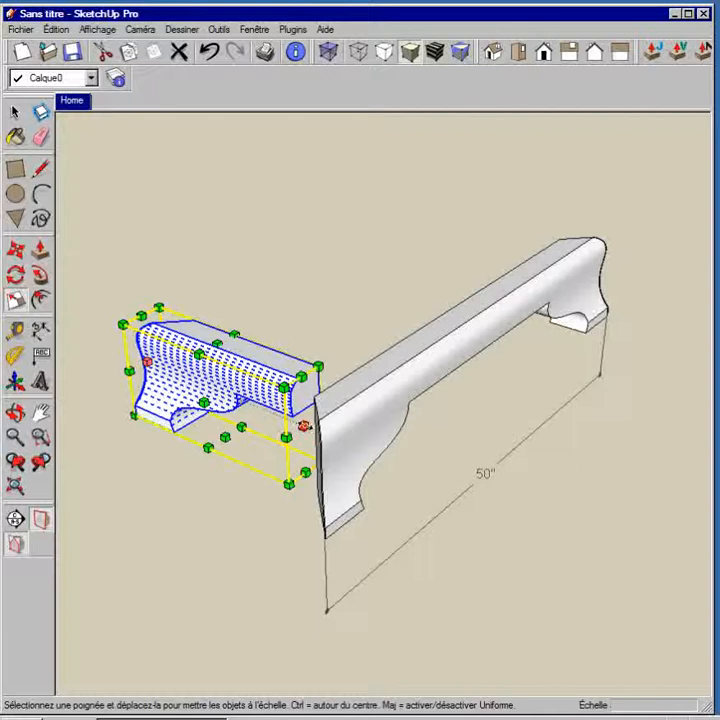
left_click_drag(303, 425, 147, 361, "ctrl")
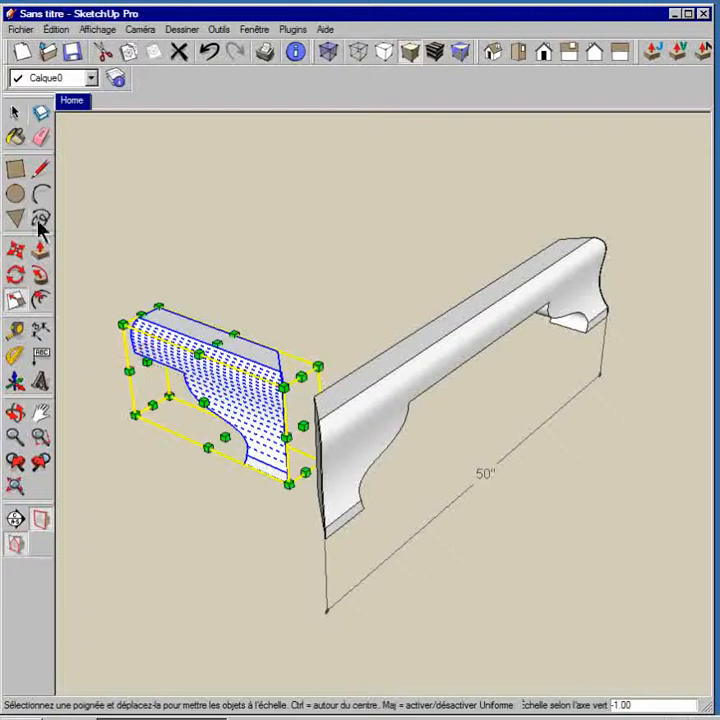
left_click(15, 113)
Move the mirrored foot by its outer bottom mitre corner onto the front plinth's matching left corner, then clear the selection.
middle_click_drag(314, 371, 294, 399)
key("m")
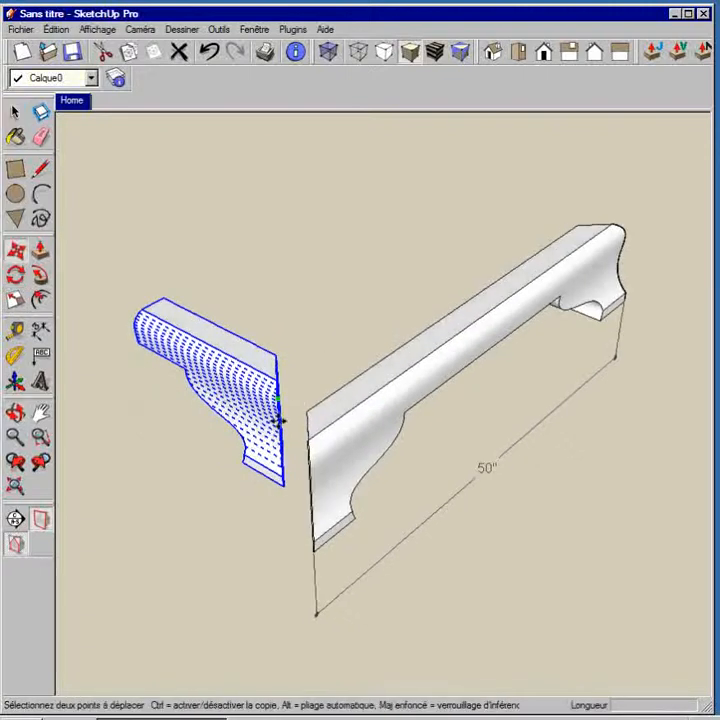
left_click(283, 486)
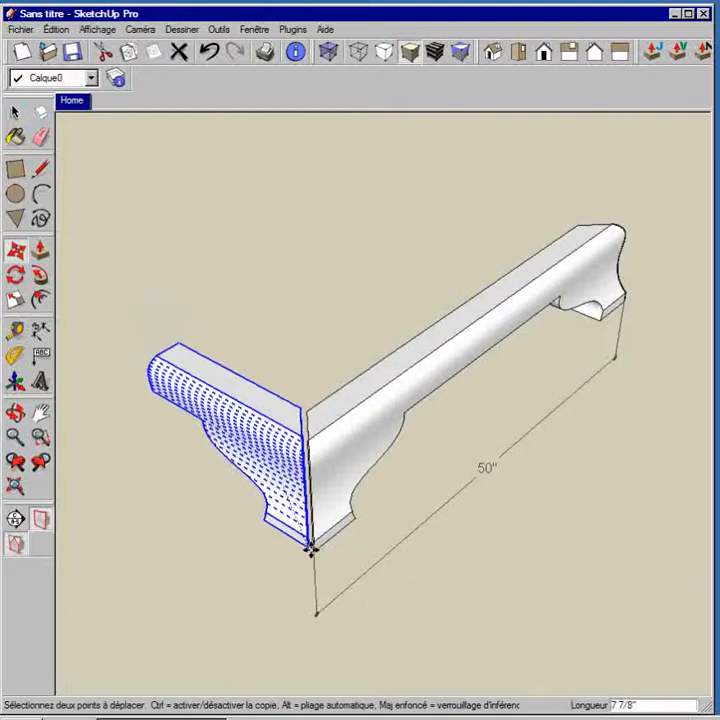
left_click(313, 551)
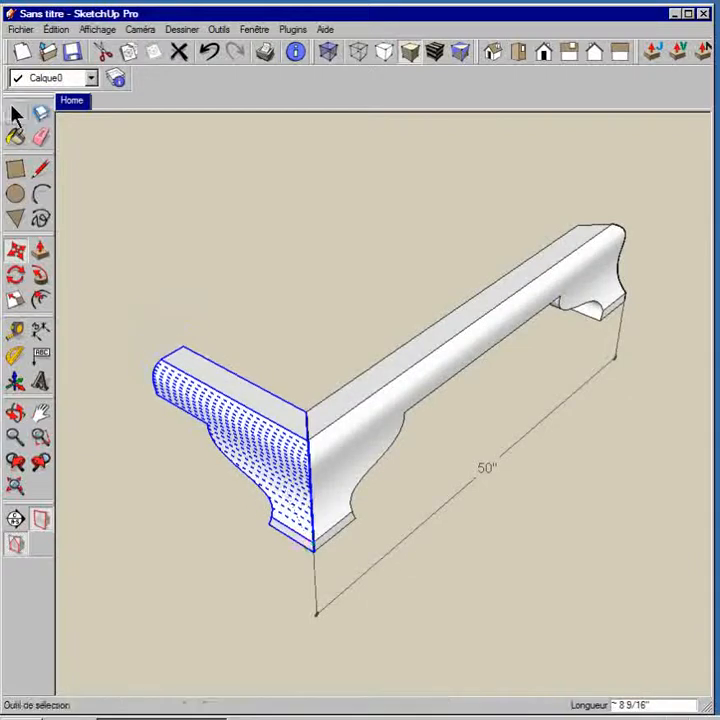
left_click(15, 112)
left_click(178, 244)
middle_click_drag(390, 433, 415, 386)
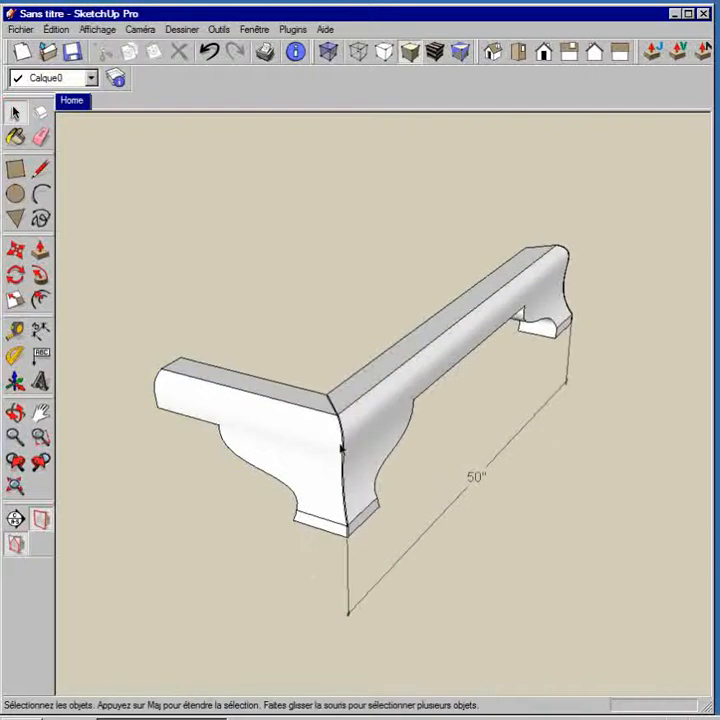
middle_click_drag(341, 449, 365, 454)
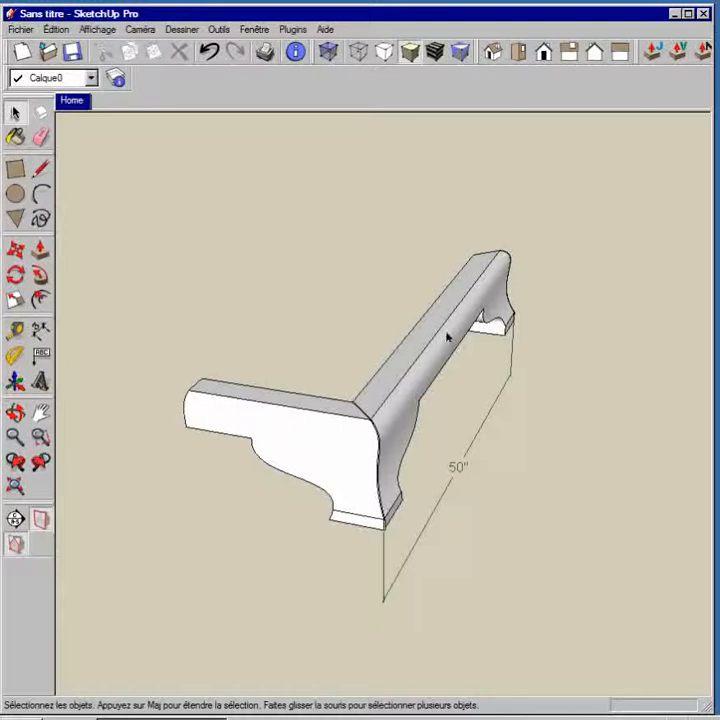
left_click(318, 438)
left_click(297, 437)
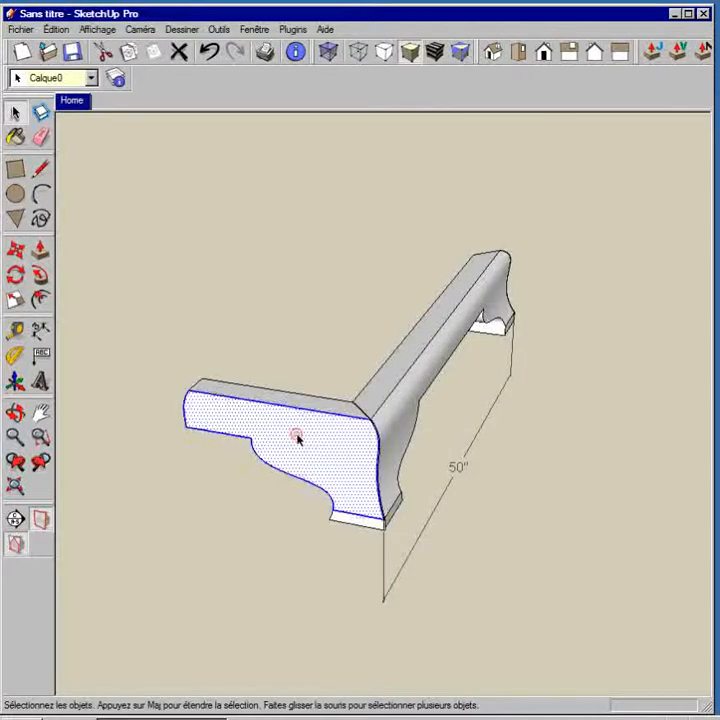
left_click(297, 435)
left_click(312, 318)
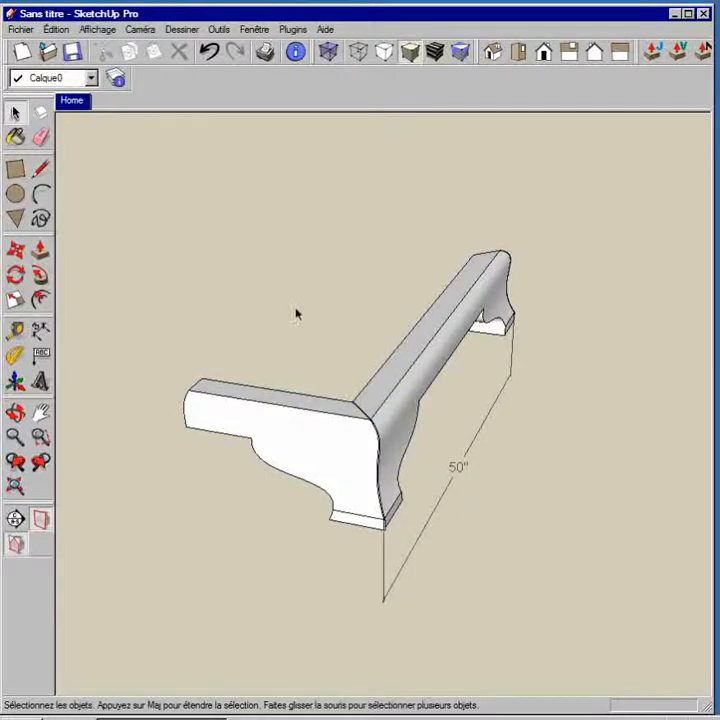
middle_click_drag(441, 426, 451, 392)
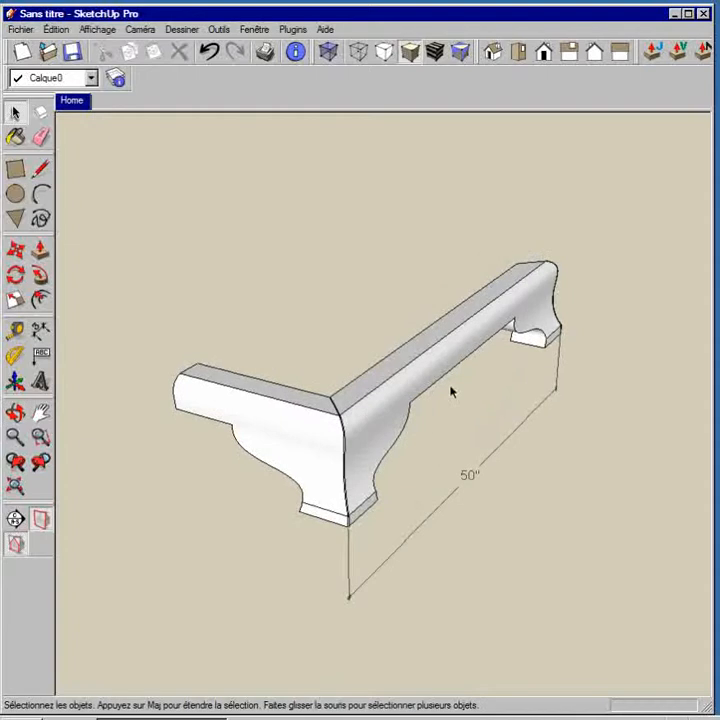